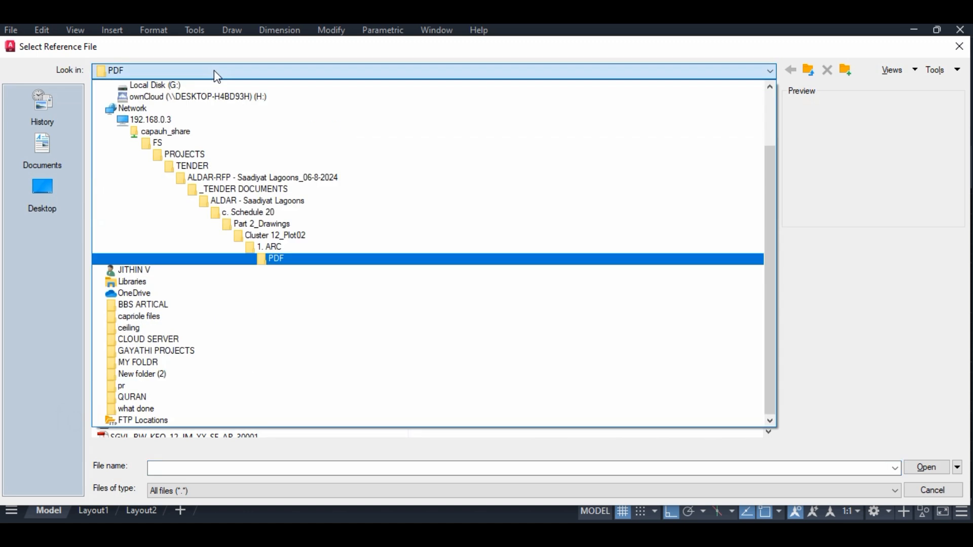
Browse from the desktop through the PROJECT, JUBAIL and ARCH folders to the 100-PLANS folder for the reference file
{"action": "scroll", "coordinate": [233, 237], "scroll_direction": "up", "scroll_amount": 3}
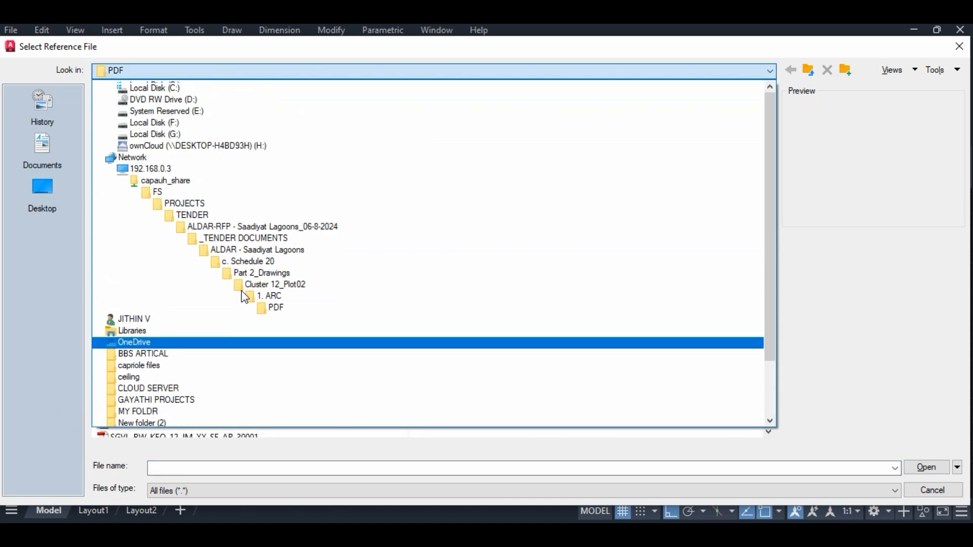
{"action": "left_click", "coordinate": [124, 85]}
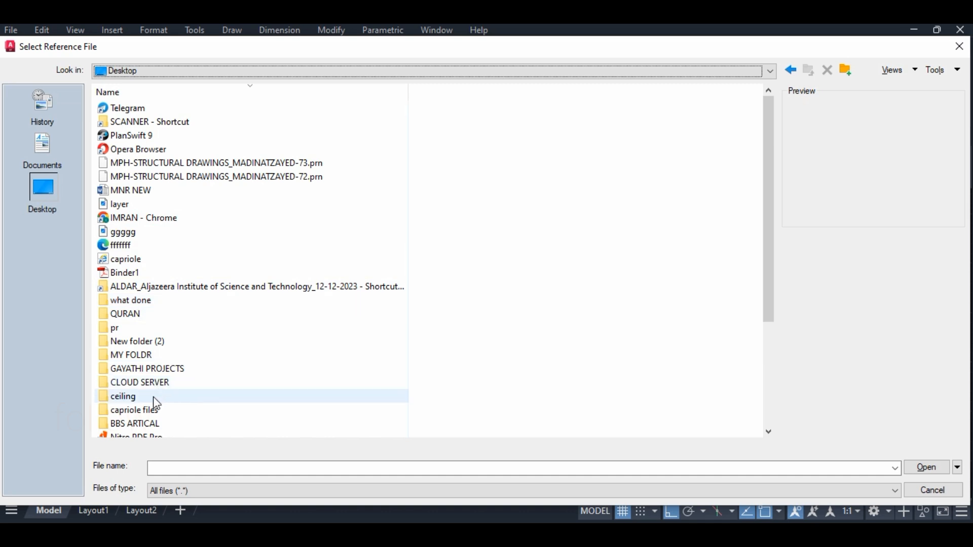
{"action": "scroll", "coordinate": [145, 332], "scroll_direction": "down", "scroll_amount": 3}
{"action": "double_click", "coordinate": [144, 288]}
{"action": "double_click", "coordinate": [136, 107]}
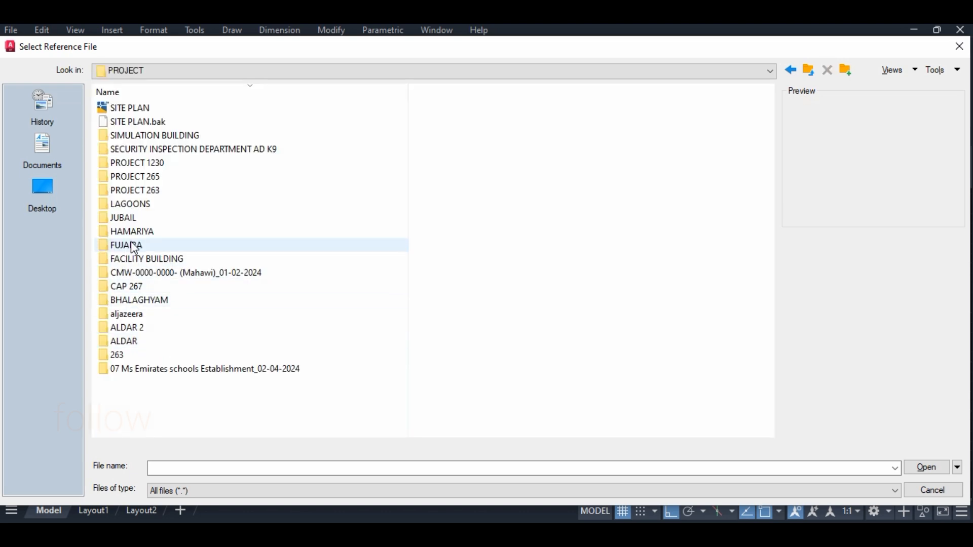
{"action": "double_click", "coordinate": [131, 218]}
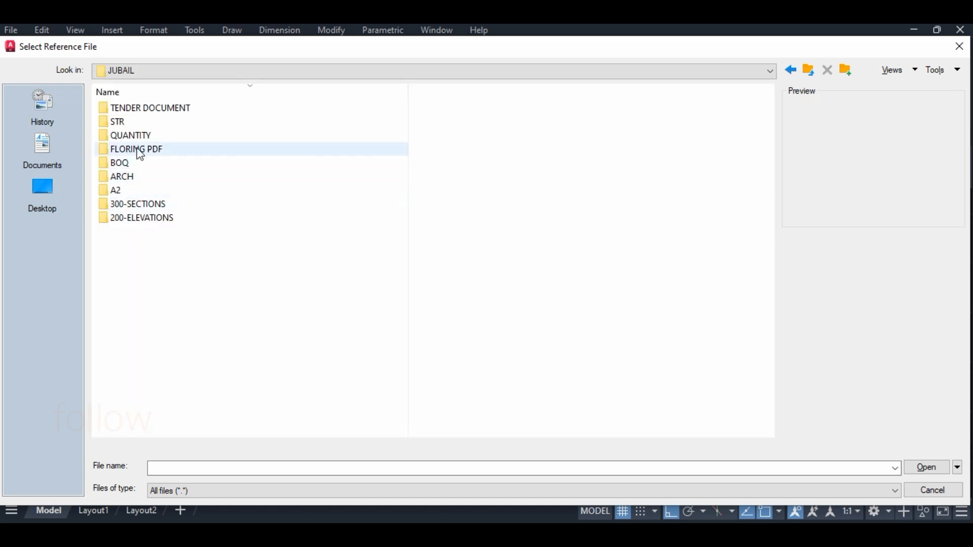
{"action": "double_click", "coordinate": [127, 176]}
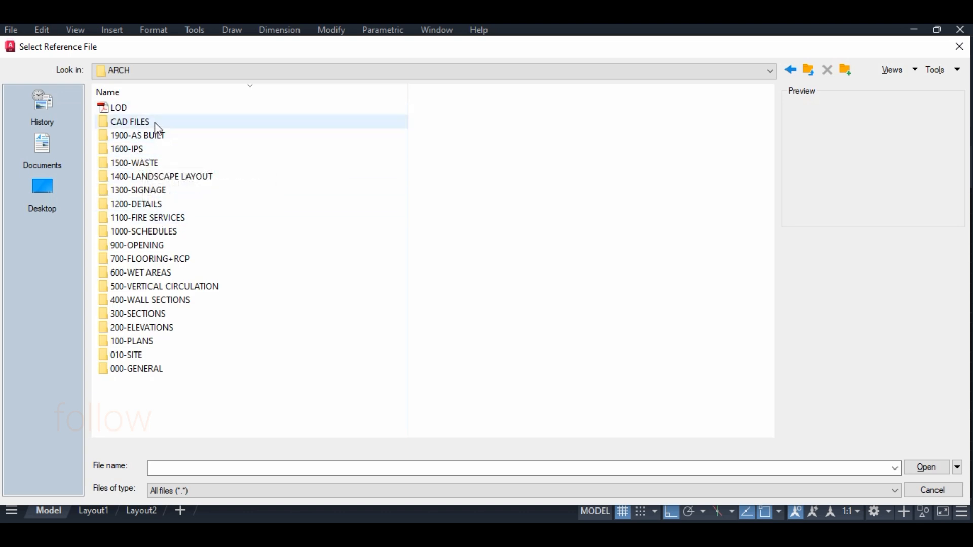
{"action": "left_click", "coordinate": [144, 343]}
{"action": "double_click", "coordinate": [144, 343]}
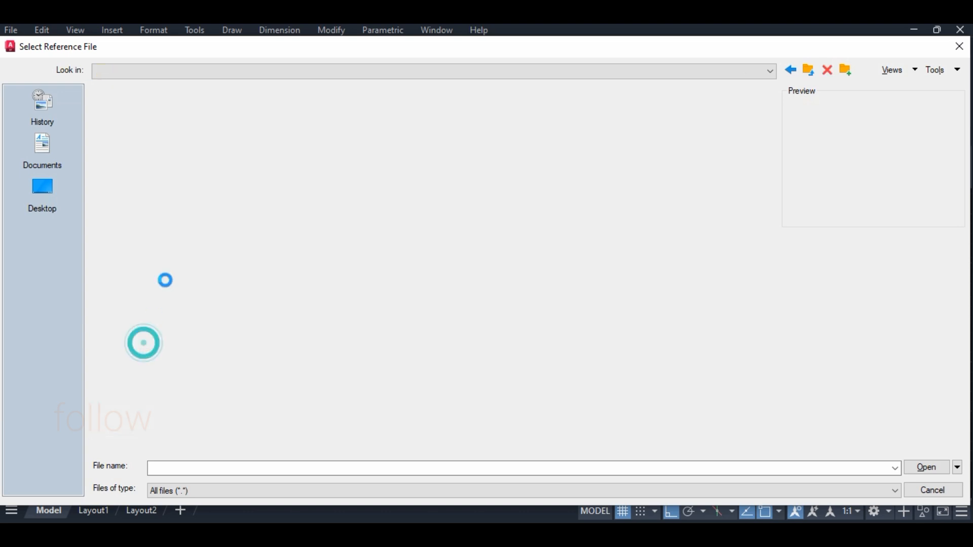
Attach the A-101 PDF as an underlay at scale 1, placed up and to the right of the origin with rotation 0
{"action": "left_click", "coordinate": [121, 409]}
{"action": "left_click", "coordinate": [927, 468]}
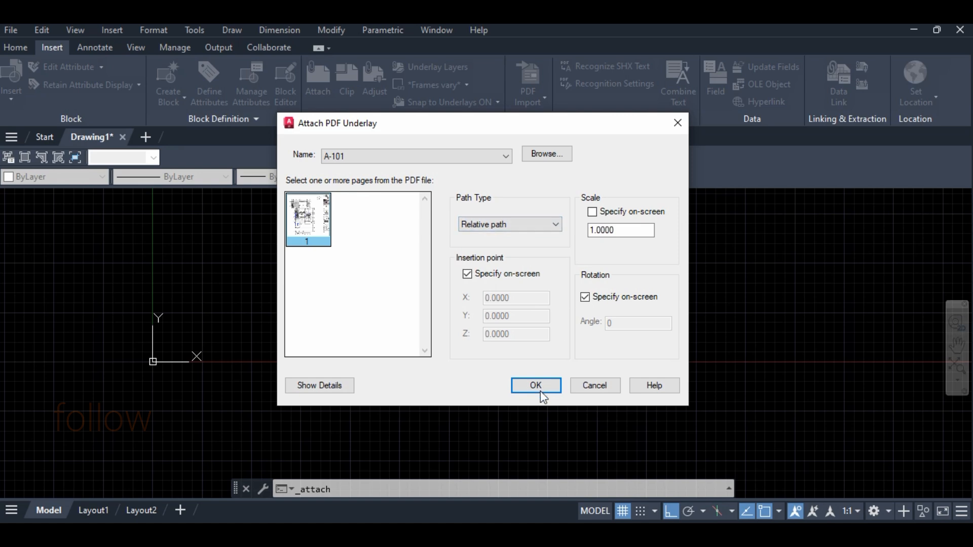
{"action": "left_click", "coordinate": [407, 324]}
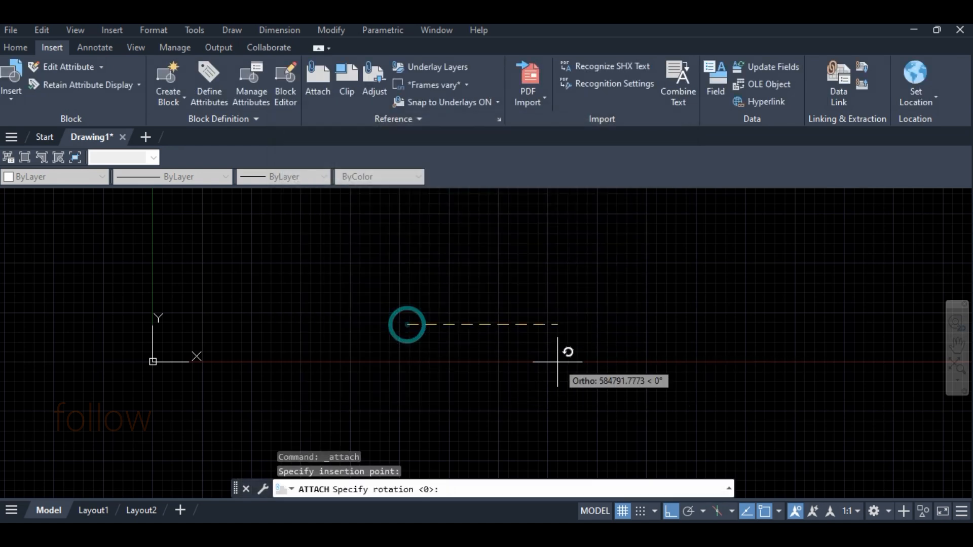
{"action": "key", "text": "Return"}
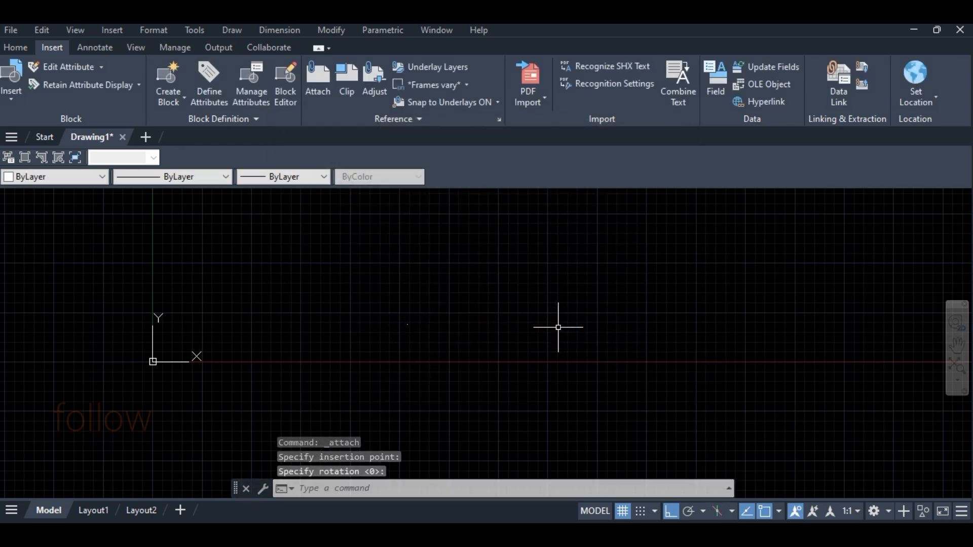
Scale up the tiny PDF underlay from its insertion point, picking a freehand scale factor in the drawing area
{"action": "left_click", "coordinate": [310, 282]}
{"action": "left_click", "coordinate": [408, 324]}
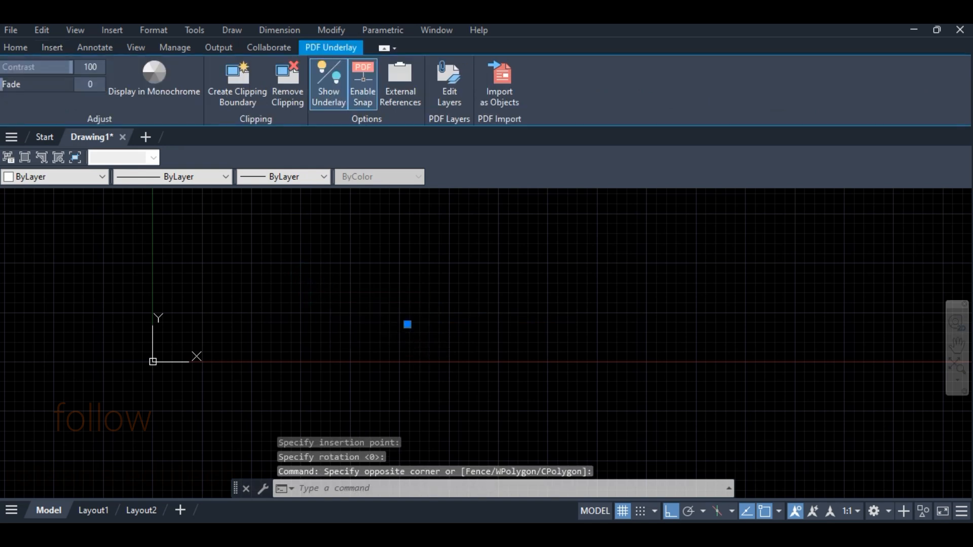
{"action": "type", "text": "sc"}
{"action": "key", "text": "Return"}
{"action": "left_click", "coordinate": [407, 324]}
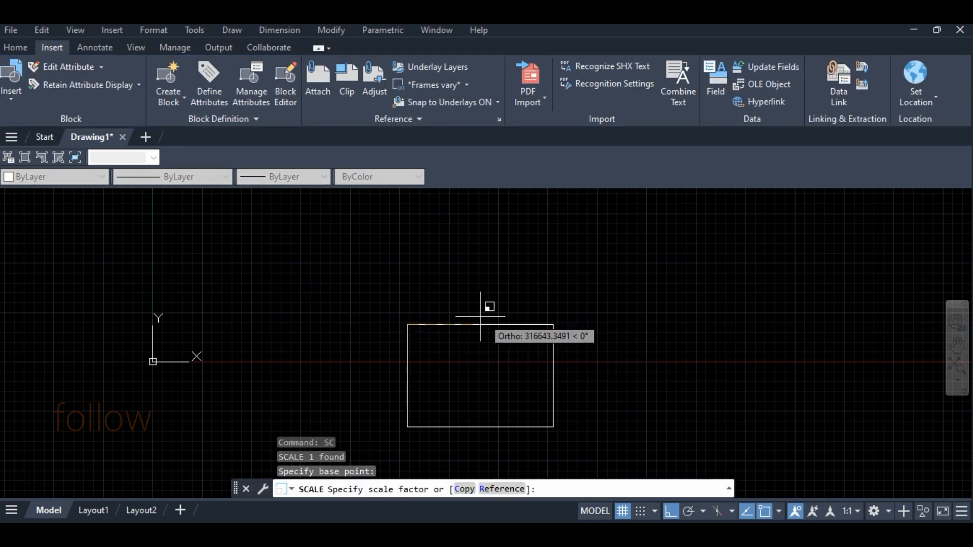
{"action": "left_click", "coordinate": [445, 315]}
Examine the ground floor plan and locate the 540 dimension between gridlines E and F for scaling
{"action": "scroll", "coordinate": [432, 339], "scroll_direction": "up", "scroll_amount": 6}
{"action": "middle_click_drag", "start_coordinate": [421, 414], "coordinate": [400, 328]}
{"action": "scroll", "coordinate": [398, 330], "scroll_direction": "up", "scroll_amount": 6}
{"action": "scroll", "coordinate": [562, 283], "scroll_direction": "up", "scroll_amount": 2}
{"action": "middle_click_drag", "start_coordinate": [723, 356], "coordinate": [392, 350]}
{"action": "scroll", "coordinate": [392, 350], "scroll_direction": "down", "scroll_amount": 4}
{"action": "scroll", "coordinate": [486, 320], "scroll_direction": "up", "scroll_amount": 4}
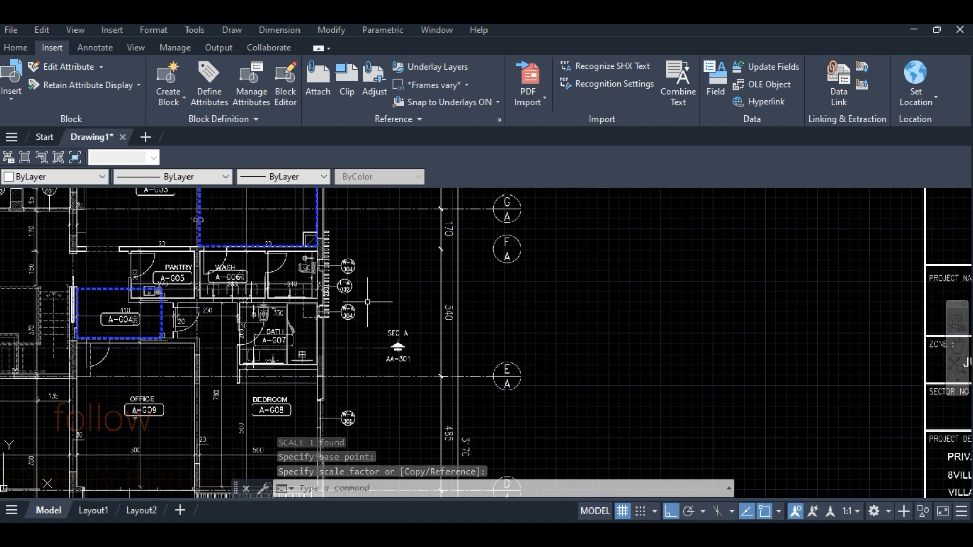
{"action": "scroll", "coordinate": [367, 302], "scroll_direction": "up", "scroll_amount": 2}
{"action": "middle_click_drag", "start_coordinate": [367, 302], "coordinate": [370, 350]}
{"action": "middle_click_drag", "start_coordinate": [529, 299], "coordinate": [508, 263]}
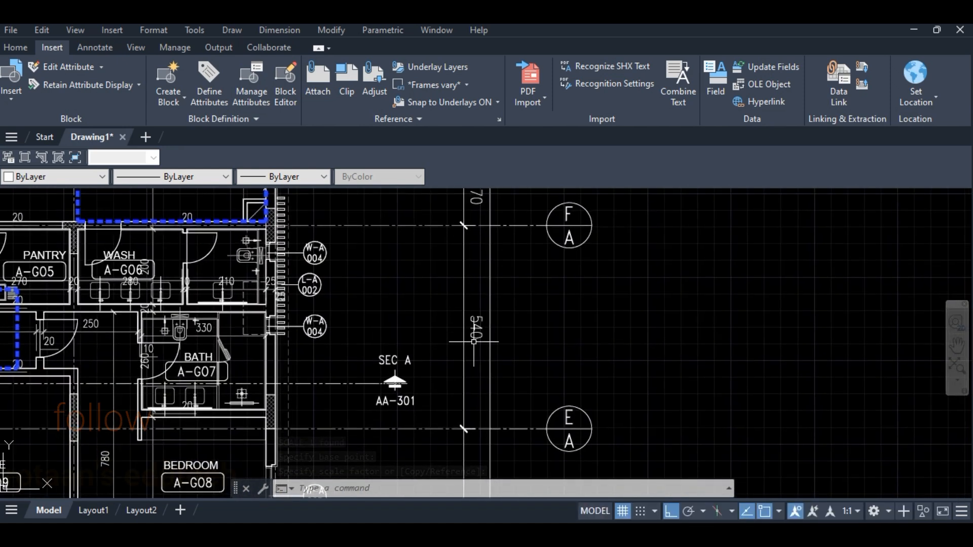
Scale the PDF underlay by reference from gridline E, using the distance to gridline F and a new length of 540
{"action": "type", "text": "c"}
{"action": "key", "text": "Return"}
{"action": "scroll", "coordinate": [707, 325], "scroll_direction": "down", "scroll_amount": 5}
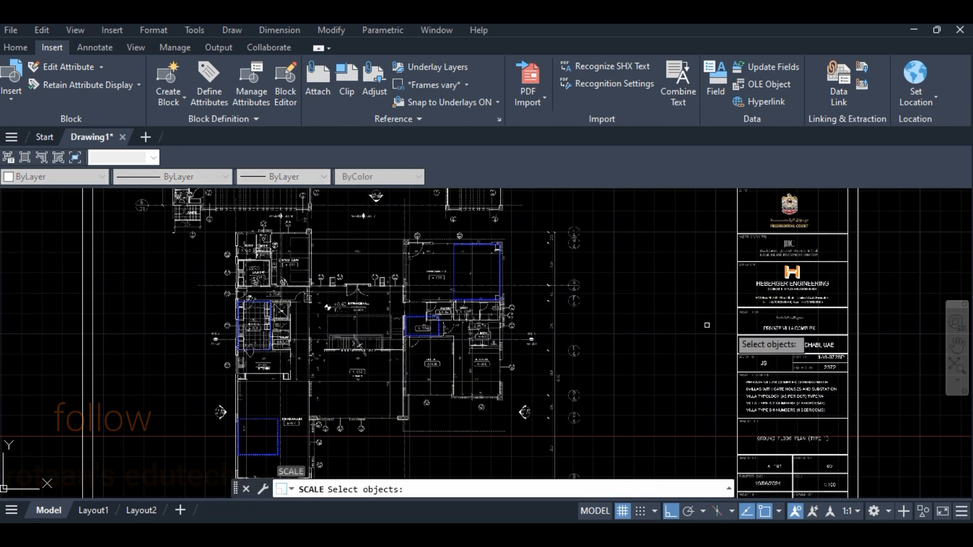
{"action": "left_click", "coordinate": [906, 352]}
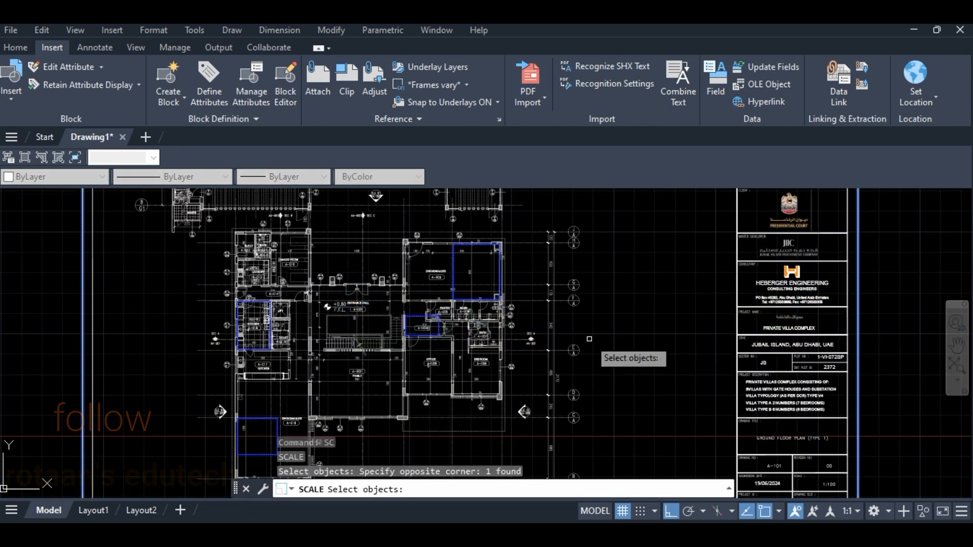
{"action": "scroll", "coordinate": [527, 304], "scroll_direction": "up", "scroll_amount": 8}
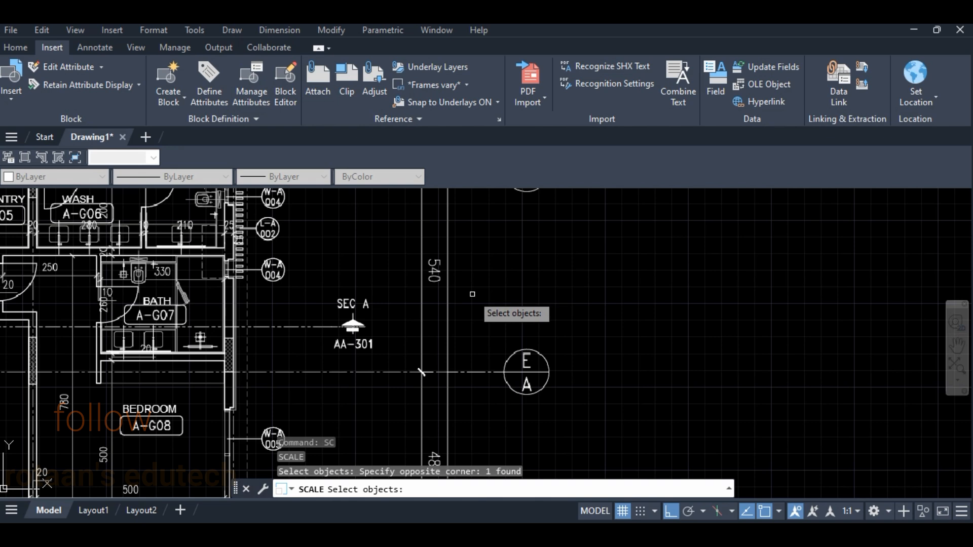
{"action": "key", "text": "Return"}
{"action": "middle_click_drag", "start_coordinate": [473, 294], "coordinate": [478, 356]}
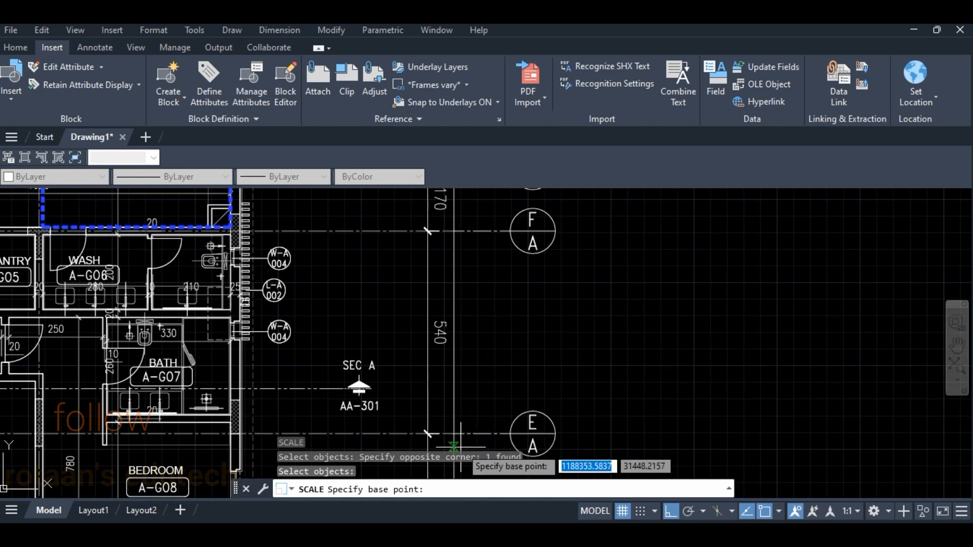
{"action": "left_click", "coordinate": [435, 433]}
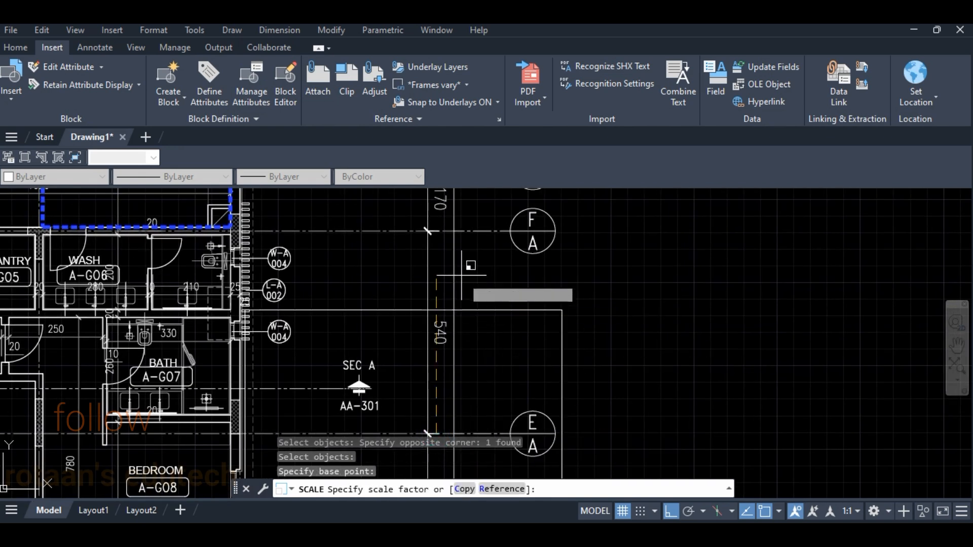
{"action": "type", "text": "R"}
{"action": "key", "text": "Return"}
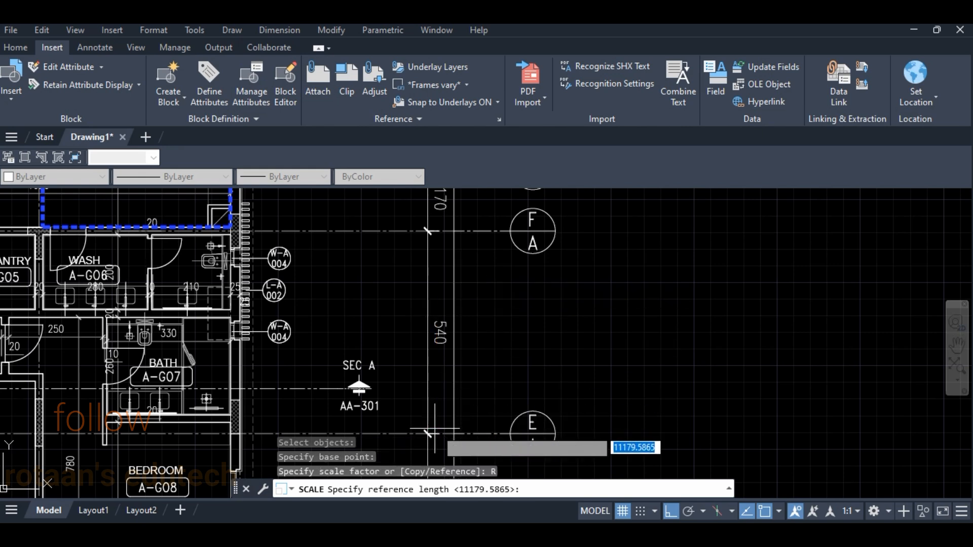
{"action": "left_click", "coordinate": [434, 433]}
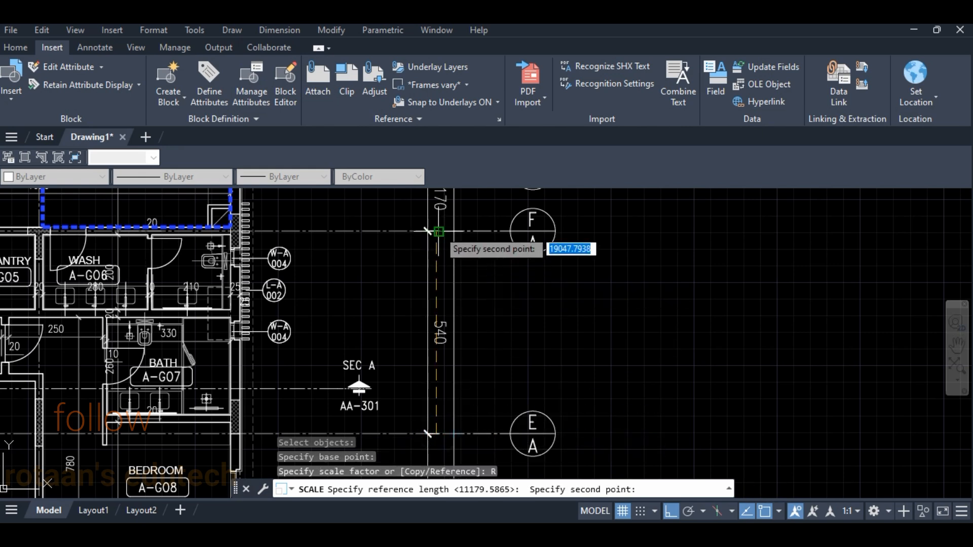
{"action": "left_click", "coordinate": [432, 232]}
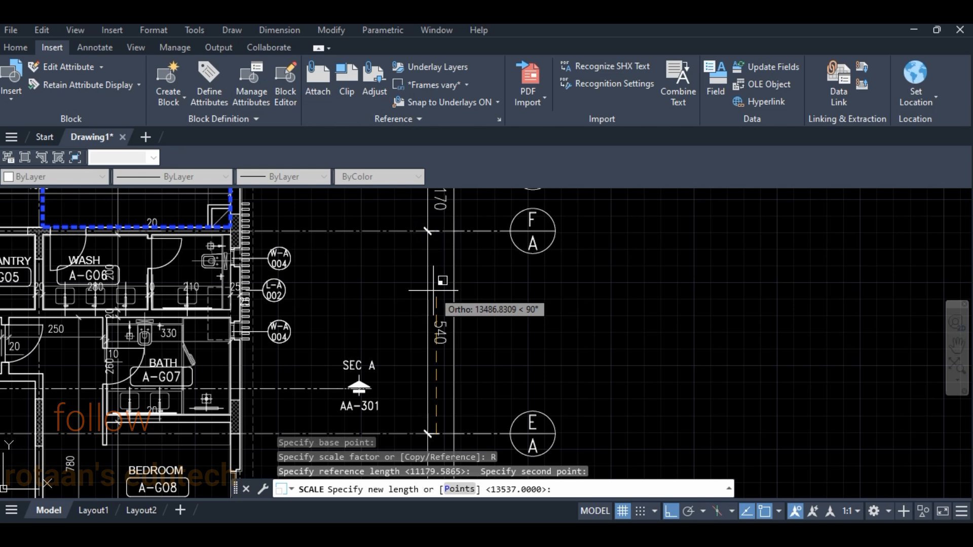
{"action": "type", "text": "540"}
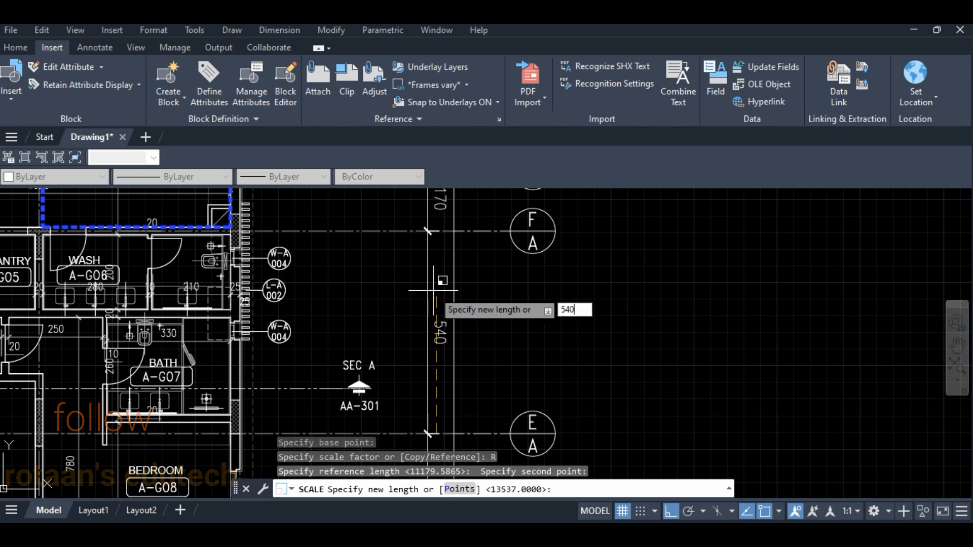
{"action": "key", "text": "Return"}
Add an aligned dimension between gridlines E and F beside the grid bubbles to check the scaled distance
{"action": "scroll", "coordinate": [460, 323], "scroll_direction": "up", "scroll_amount": 10}
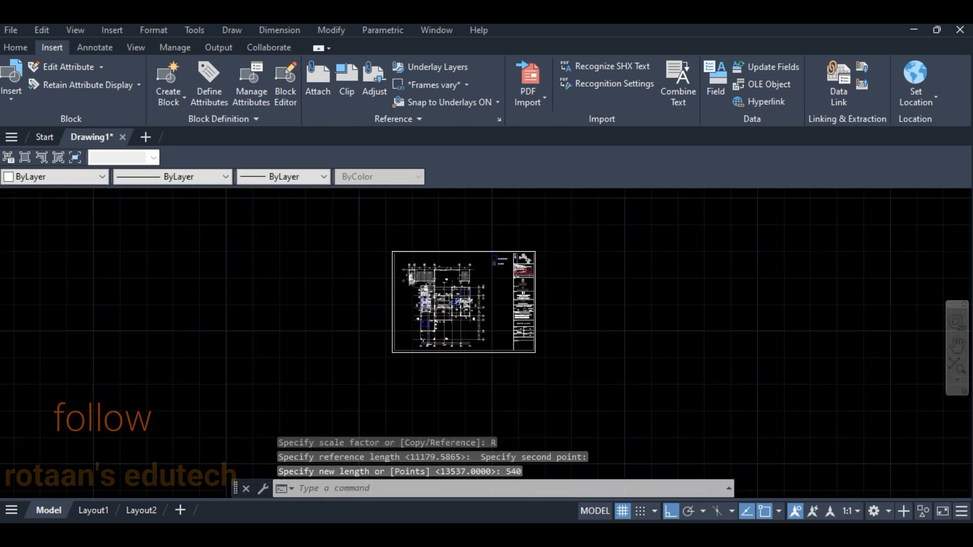
{"action": "scroll", "coordinate": [487, 392], "scroll_direction": "down", "scroll_amount": 3}
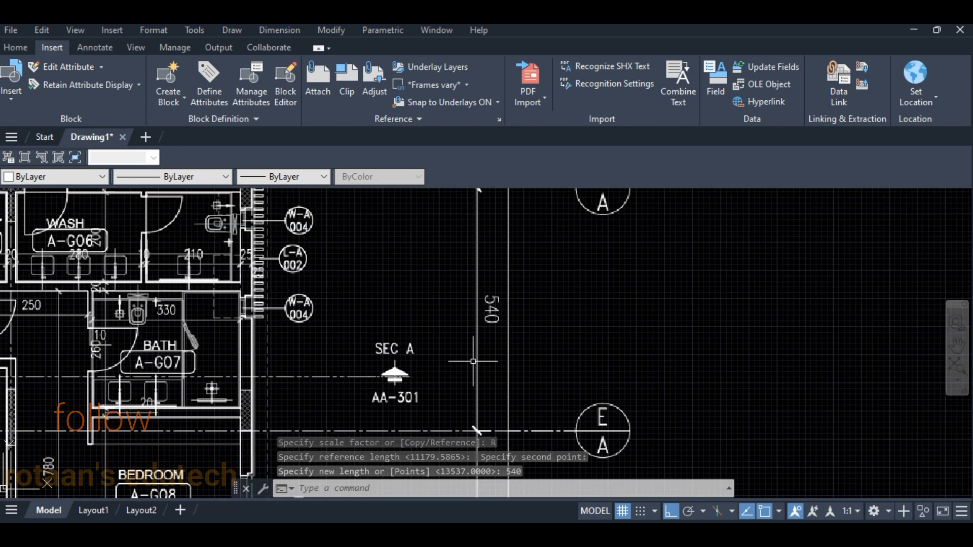
{"action": "type", "text": "dal"}
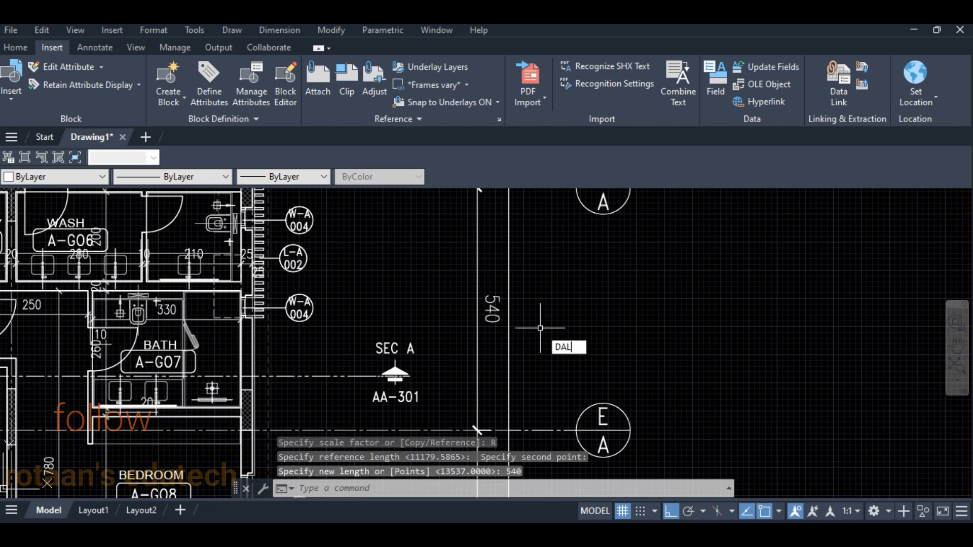
{"action": "key", "text": "Return"}
{"action": "left_click", "coordinate": [529, 421]}
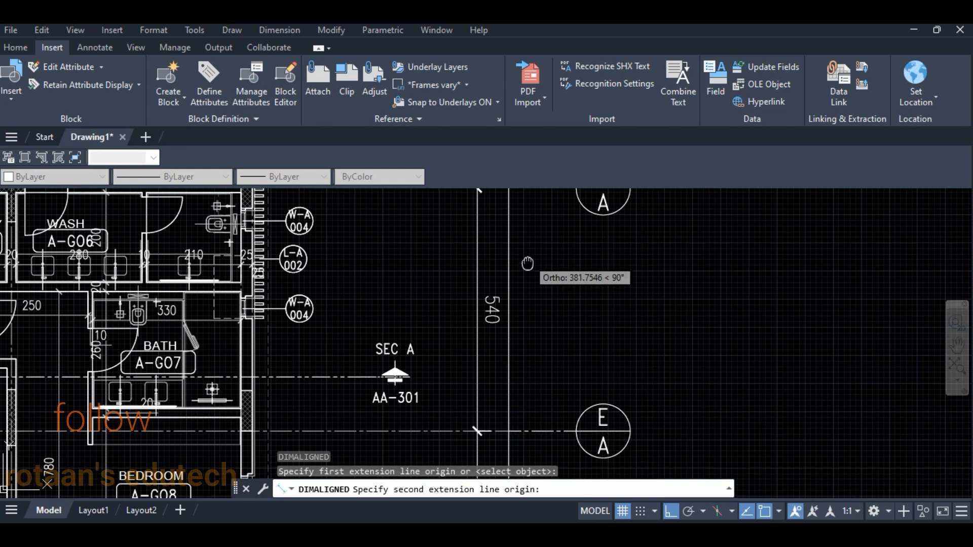
{"action": "middle_click_drag", "start_coordinate": [527, 228], "coordinate": [527, 273]}
{"action": "left_click", "coordinate": [527, 232]}
{"action": "left_click", "coordinate": [757, 332]}
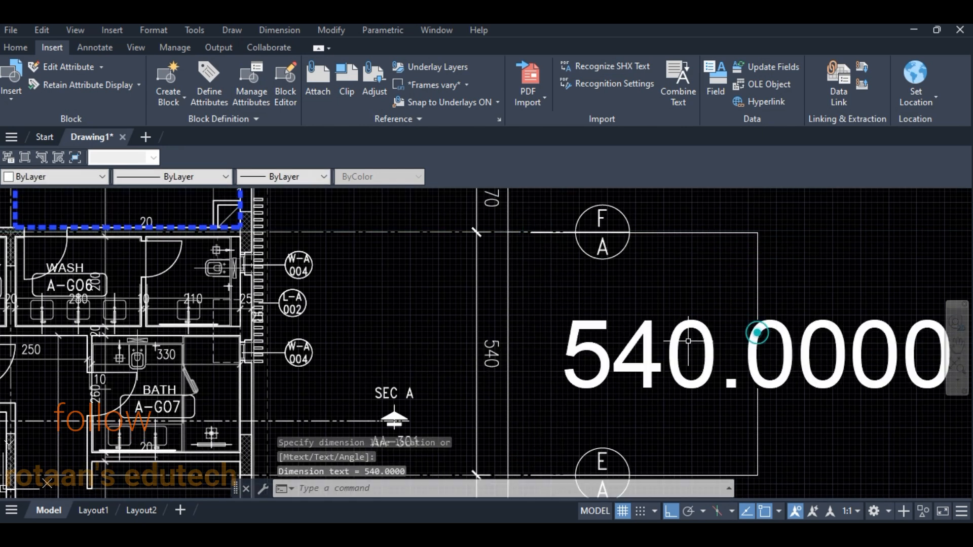
Try to delete the check dimension together with everything caught by a crossing selection, and undo the deletion
{"action": "scroll", "coordinate": [750, 332], "scroll_direction": "down", "scroll_amount": 5}
{"action": "scroll", "coordinate": [636, 315], "scroll_direction": "up", "scroll_amount": 4}
{"action": "left_click", "coordinate": [816, 285]}
{"action": "left_click", "coordinate": [697, 294]}
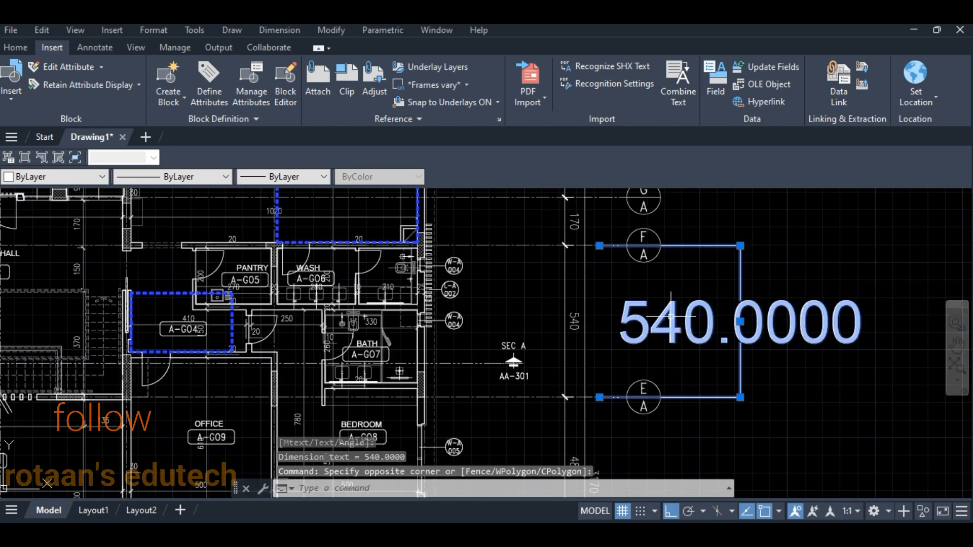
{"action": "key", "text": "Delete"}
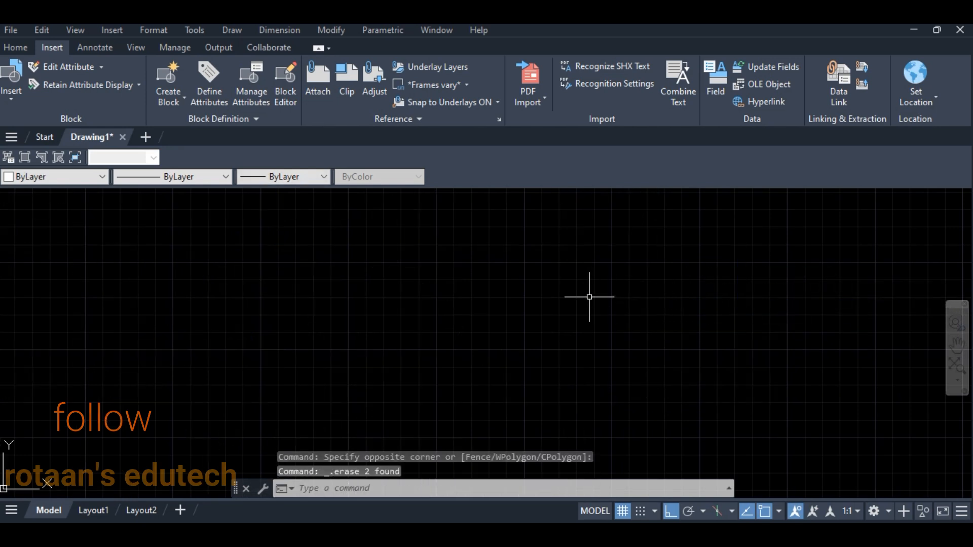
{"action": "key", "text": "ctrl+z"}
Delete only the aligned check dimension between gridlines E and F, keeping the PDF underlay
{"action": "left_click", "coordinate": [922, 267]}
{"action": "left_click", "coordinate": [727, 279]}
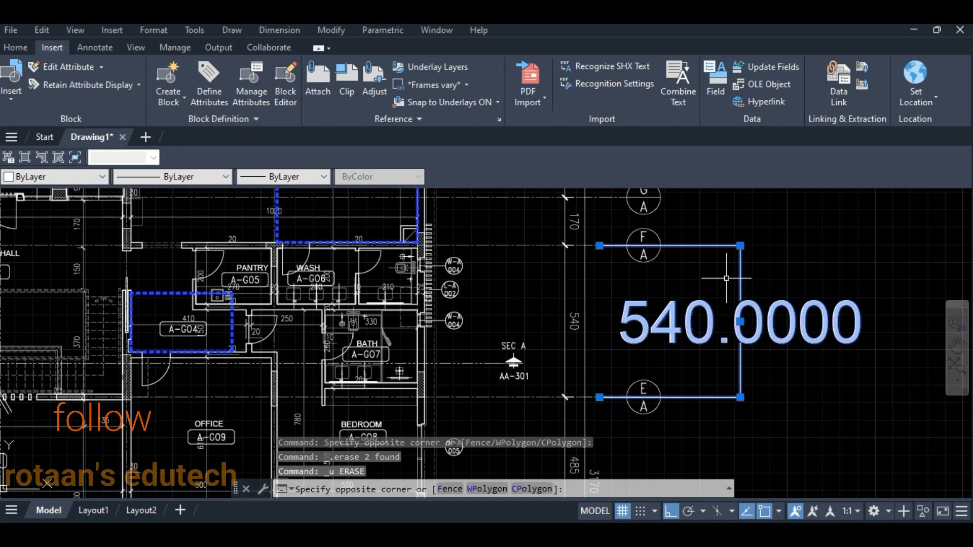
{"action": "scroll", "coordinate": [748, 312], "scroll_direction": "down", "scroll_amount": 2}
{"action": "key", "text": "Delete"}
{"action": "scroll", "coordinate": [678, 304], "scroll_direction": "down", "scroll_amount": 2}
{"action": "middle_click_drag", "start_coordinate": [686, 301], "coordinate": [699, 321]}
{"action": "scroll", "coordinate": [378, 277], "scroll_direction": "up", "scroll_amount": 2}
{"action": "mouse_move", "coordinate": [377, 277]}
{"action": "middle_mouse_down"}
{"action": "mouse_move", "coordinate": [558, 282]}
{"action": "mouse_move", "coordinate": [470, 310]}
{"action": "mouse_move", "coordinate": [540, 399]}
{"action": "mouse_move", "coordinate": [540, 360]}
{"action": "middle_mouse_up"}
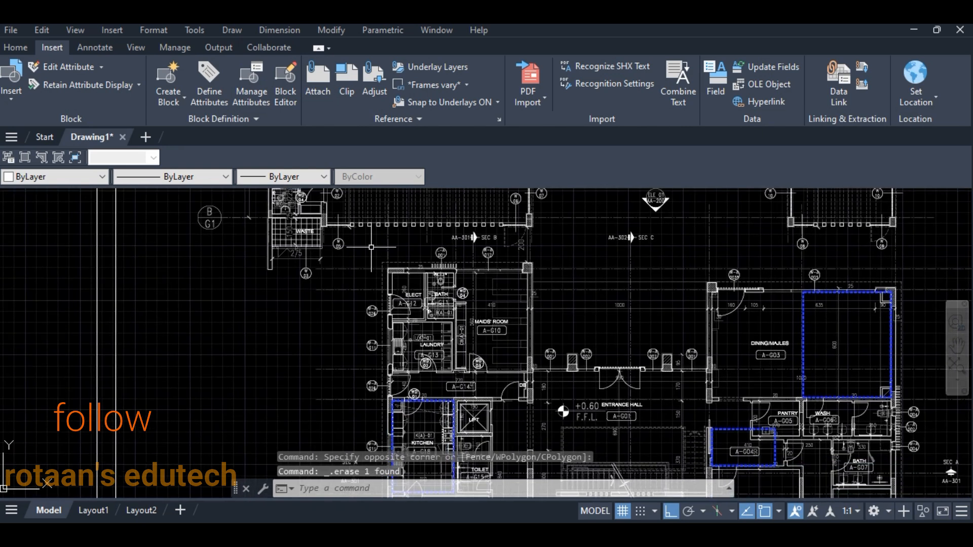
{"action": "type", "text": "pl"}
{"action": "key", "text": "Return"}
{"action": "scroll", "coordinate": [394, 277], "scroll_direction": "up", "scroll_amount": 5}
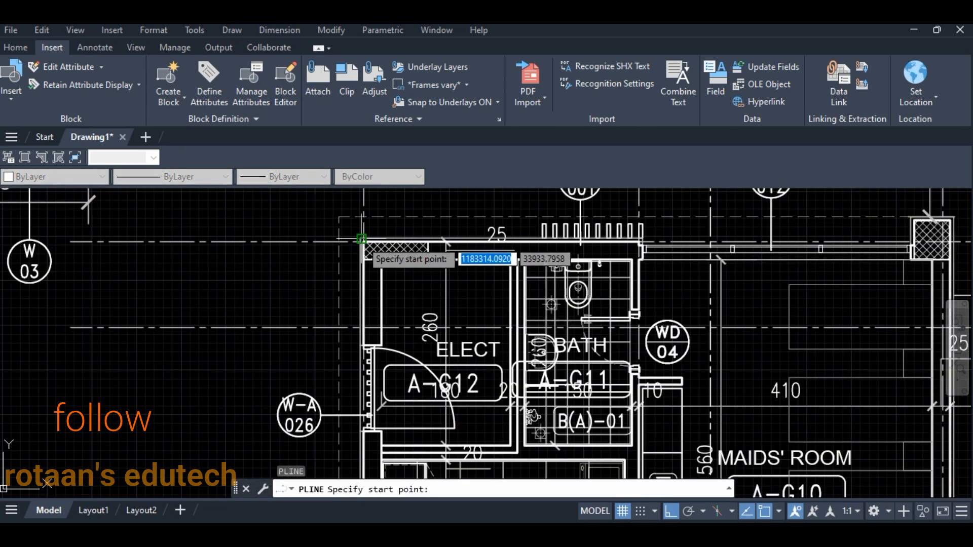
{"action": "scroll", "coordinate": [361, 238], "scroll_direction": "up", "scroll_amount": 3}
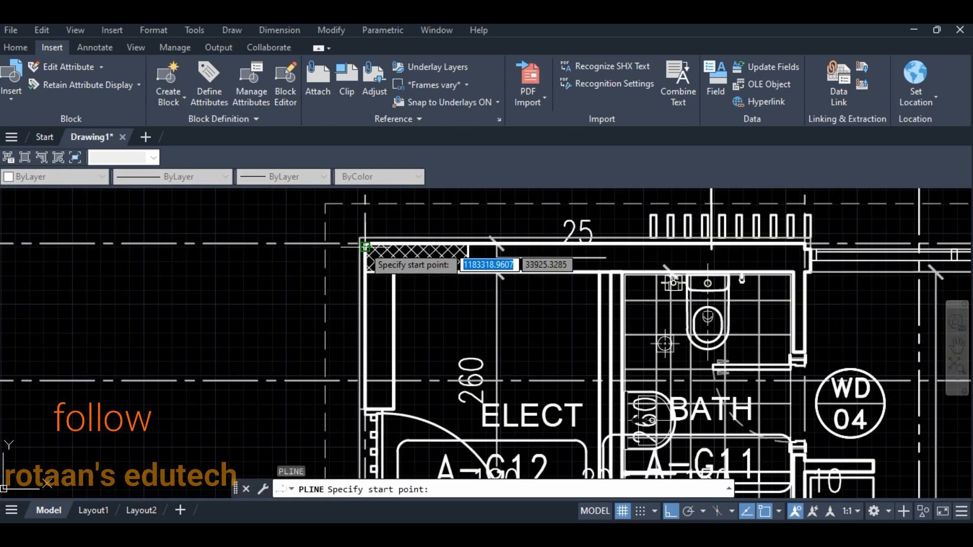
{"action": "key", "text": "Escape"}
Set the current object color to Red and the lineweight to 0.30 mm
{"action": "scroll", "coordinate": [233, 259], "scroll_direction": "down", "scroll_amount": 4}
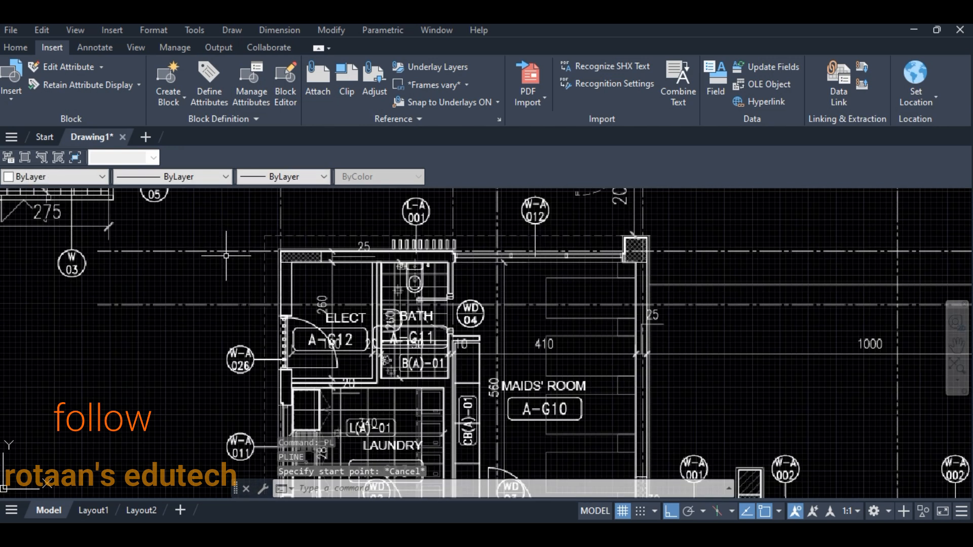
{"action": "middle_click_drag", "start_coordinate": [229, 257], "coordinate": [280, 256]}
{"action": "left_click", "coordinate": [71, 175]}
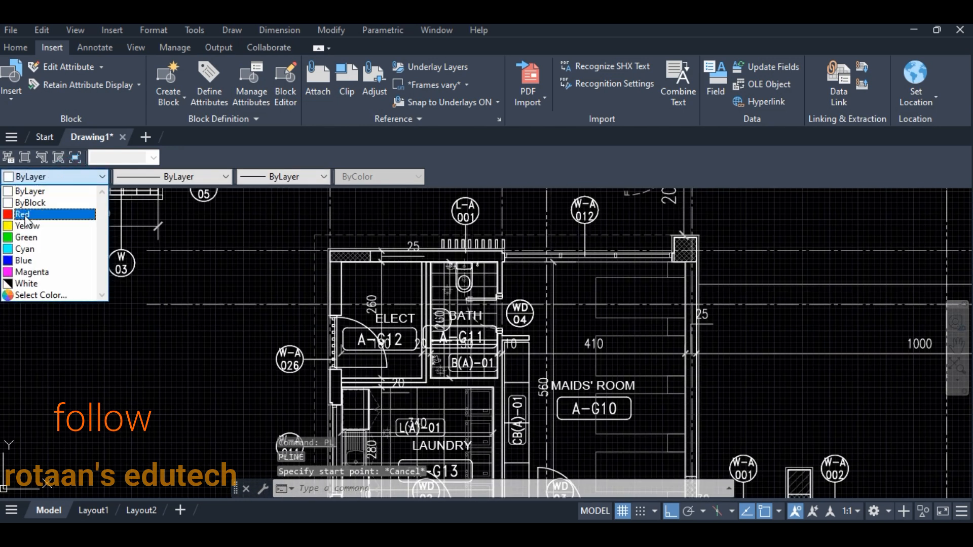
{"action": "left_click", "coordinate": [25, 214]}
{"action": "left_click", "coordinate": [292, 178]}
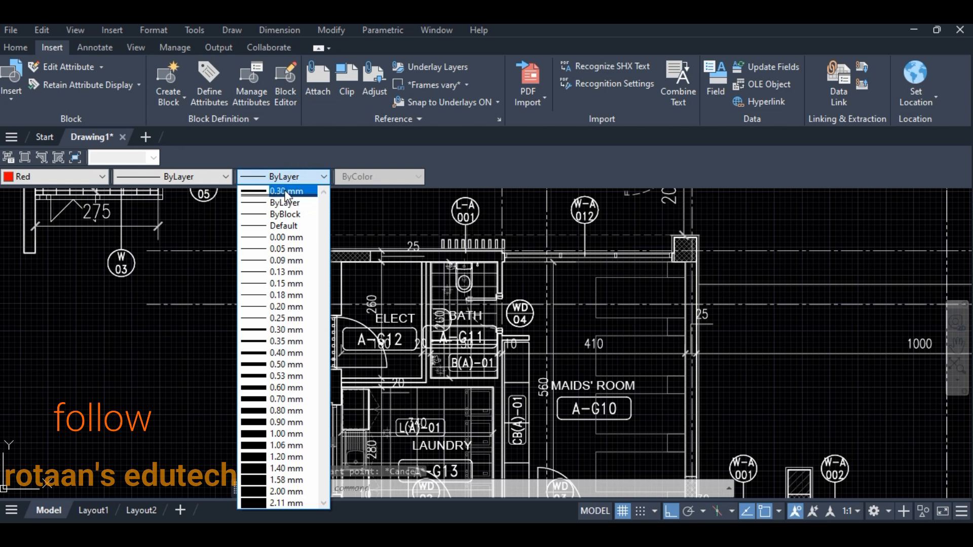
{"action": "left_click", "coordinate": [287, 191]}
Turn on lineweight display in the lineweight settings and accept them
{"action": "scroll", "coordinate": [276, 266], "scroll_direction": "down", "scroll_amount": 2}
{"action": "type", "text": "LW"}
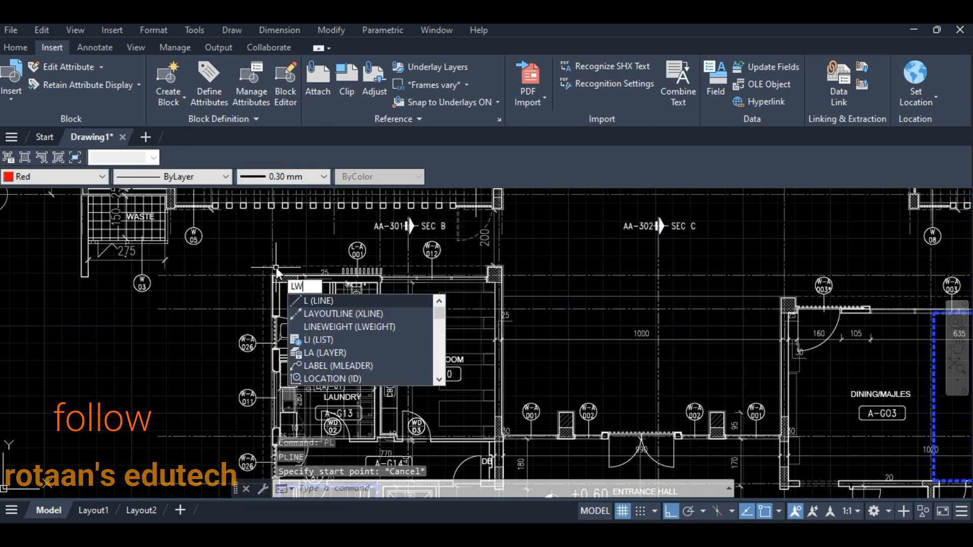
{"action": "key", "text": "Return"}
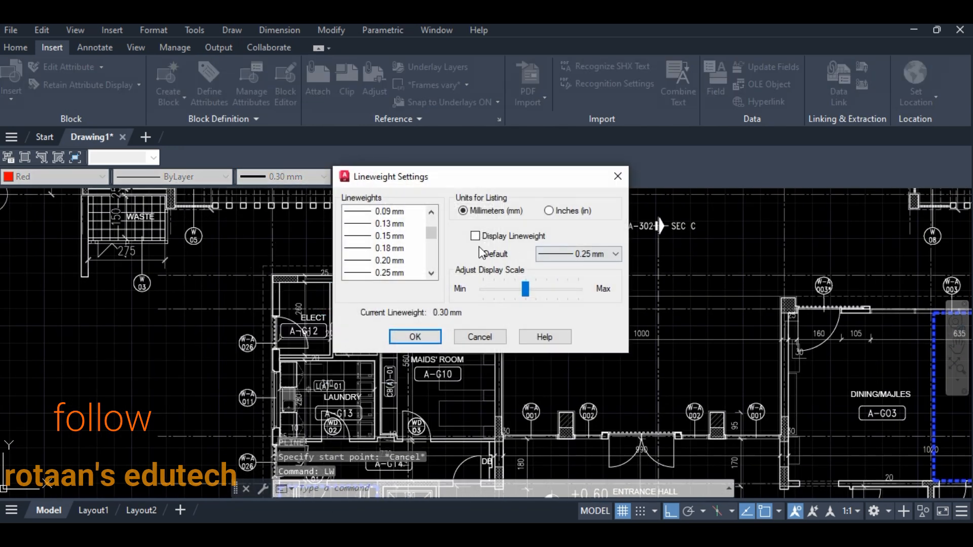
{"action": "left_click", "coordinate": [415, 336]}
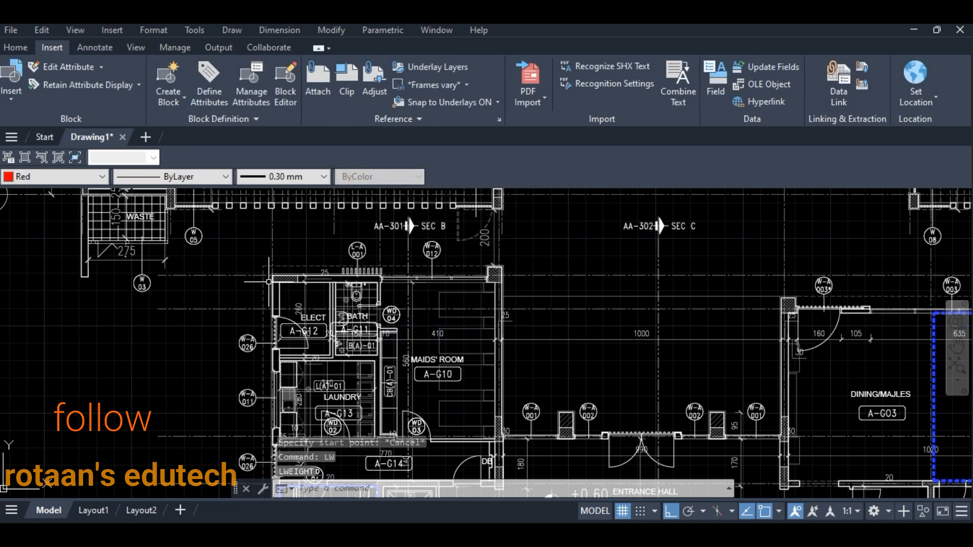
{"action": "scroll", "coordinate": [274, 284], "scroll_direction": "up", "scroll_amount": 3}
{"action": "type", "text": "pl"}
{"action": "key", "text": "Return"}
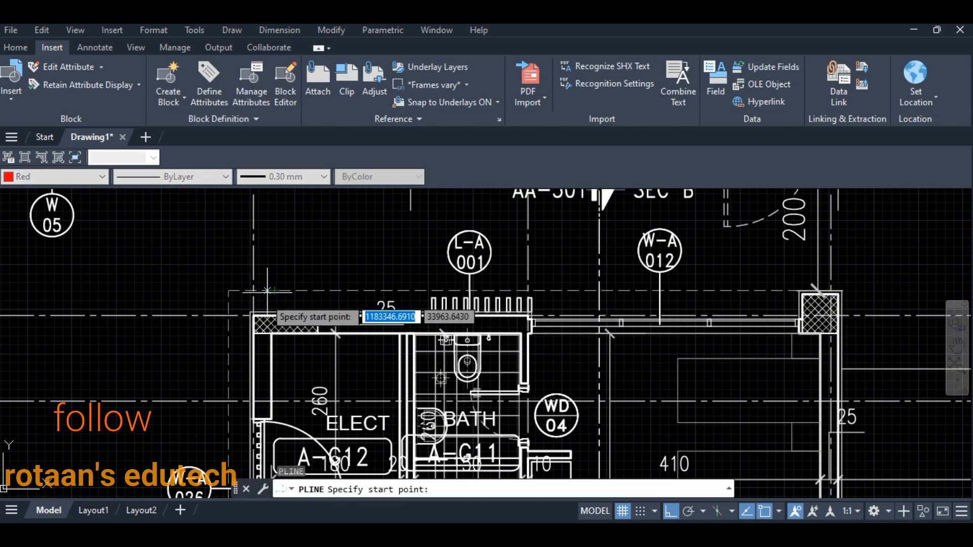
{"action": "key", "text": "Escape"}
Start a polyline at the ELECT room's outer upper-left wall corner and trace the upper wall to the hatched column at the maids' room corner
{"action": "type", "text": "PL"}
{"action": "key", "text": "Return"}
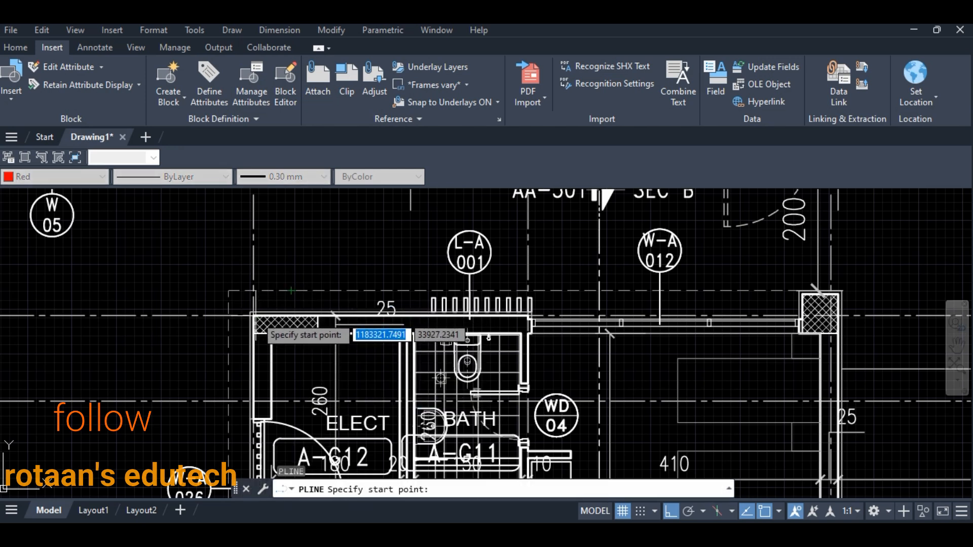
{"action": "scroll", "coordinate": [254, 313], "scroll_direction": "up", "scroll_amount": 6}
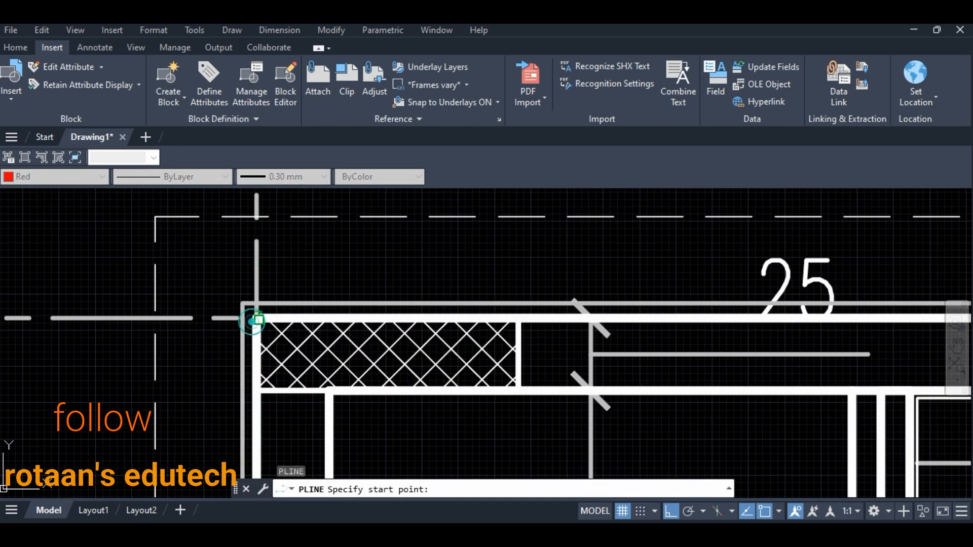
{"action": "left_click", "coordinate": [254, 315]}
{"action": "scroll", "coordinate": [337, 296], "scroll_direction": "down", "scroll_amount": 1}
{"action": "middle_click_drag", "start_coordinate": [764, 309], "coordinate": [194, 308]}
{"action": "scroll", "coordinate": [243, 305], "scroll_direction": "down", "scroll_amount": 2}
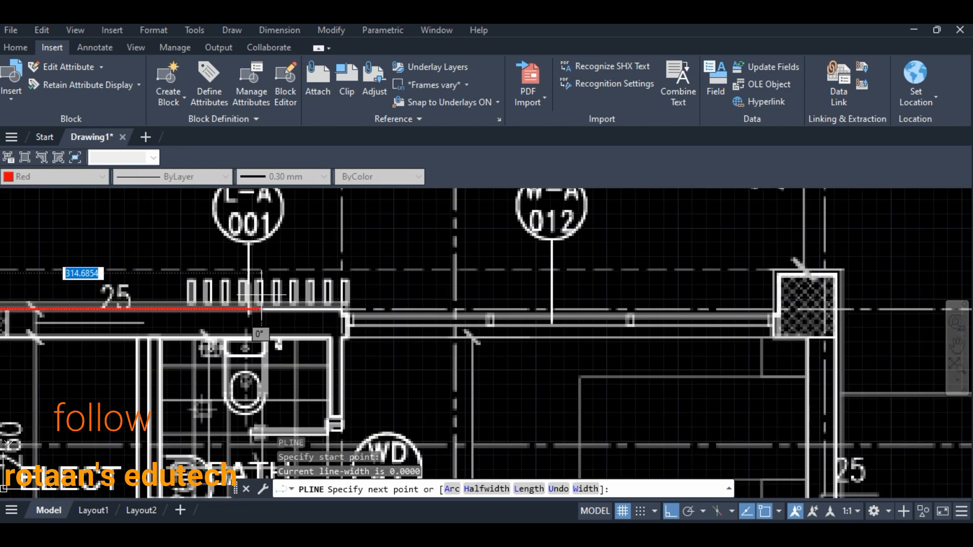
{"action": "middle_click_drag", "start_coordinate": [725, 299], "coordinate": [446, 302]}
{"action": "scroll", "coordinate": [449, 301], "scroll_direction": "up", "scroll_amount": 3}
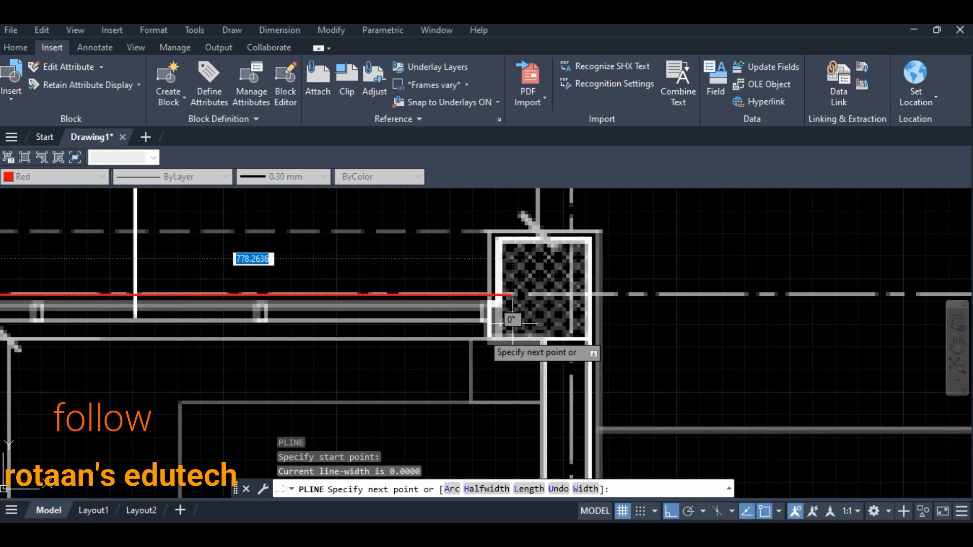
{"action": "left_click", "coordinate": [486, 295]}
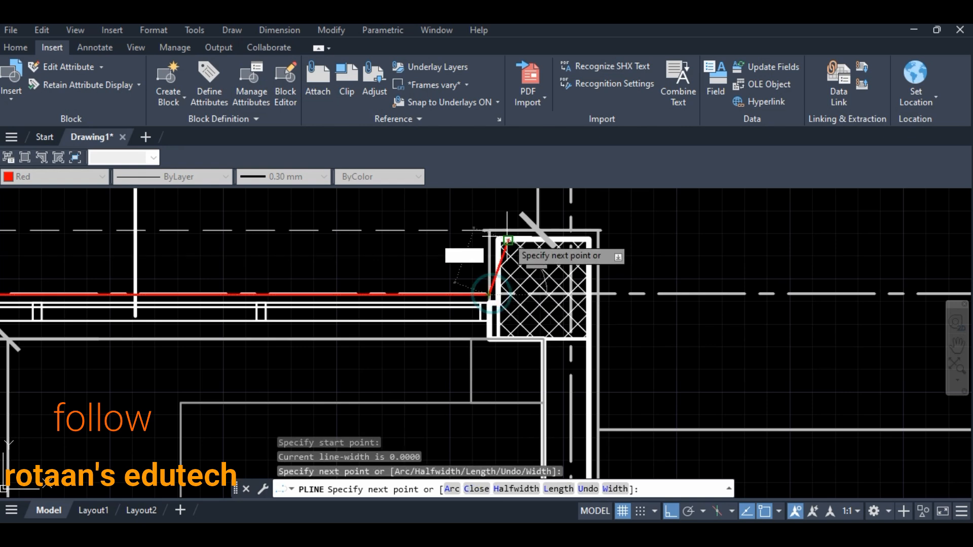
Continue the polyline up, across and down the outer faces of the hatched column at the maids' room corner
{"action": "left_click", "coordinate": [495, 295]}
{"action": "left_click", "coordinate": [499, 240]}
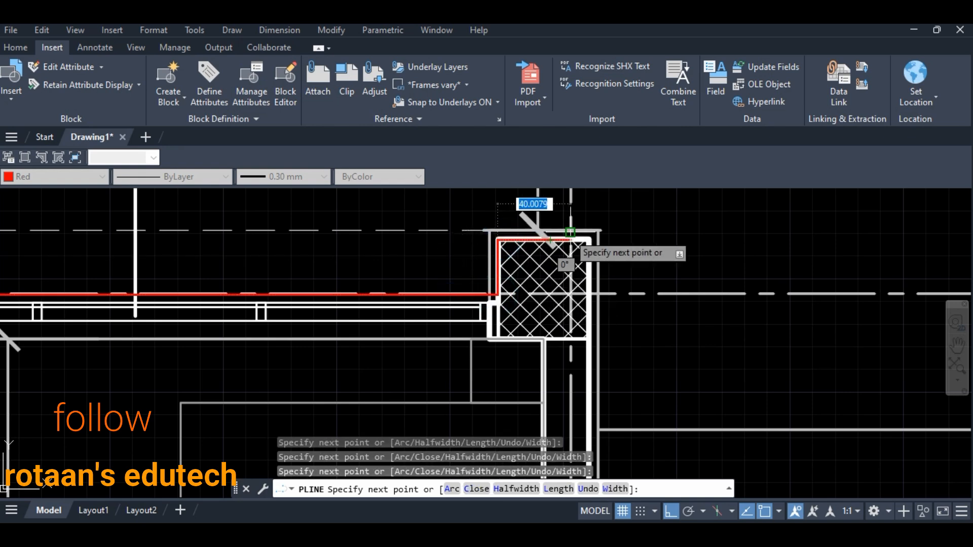
{"action": "left_click", "coordinate": [586, 240]}
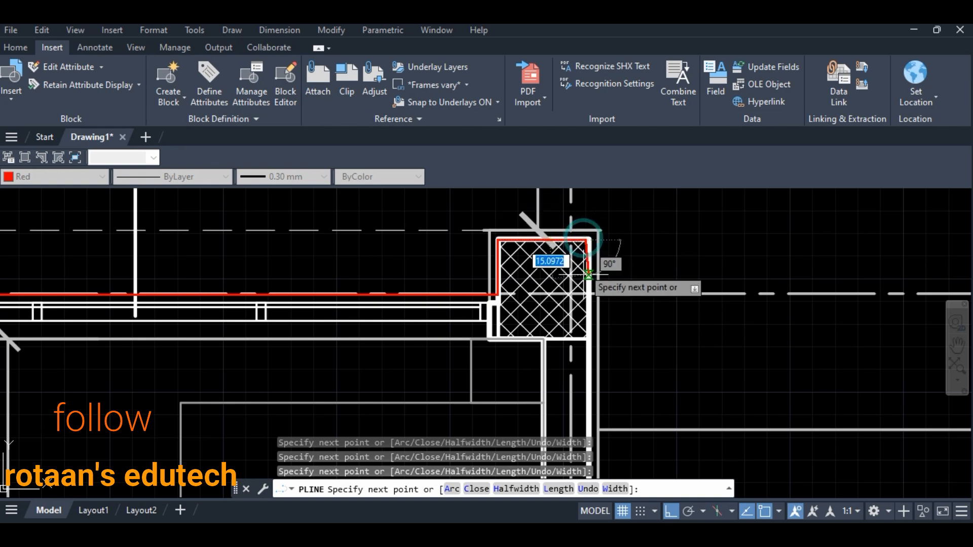
{"action": "left_click", "coordinate": [587, 296]}
Trace the maids' room's outer right-hand wall down to the corner beside window W-A 001 and end the polyline there
{"action": "scroll", "coordinate": [692, 287], "scroll_direction": "down", "scroll_amount": 5}
{"action": "middle_click_drag", "start_coordinate": [694, 287], "coordinate": [587, 217]}
{"action": "middle_click_drag", "start_coordinate": [580, 398], "coordinate": [530, 231]}
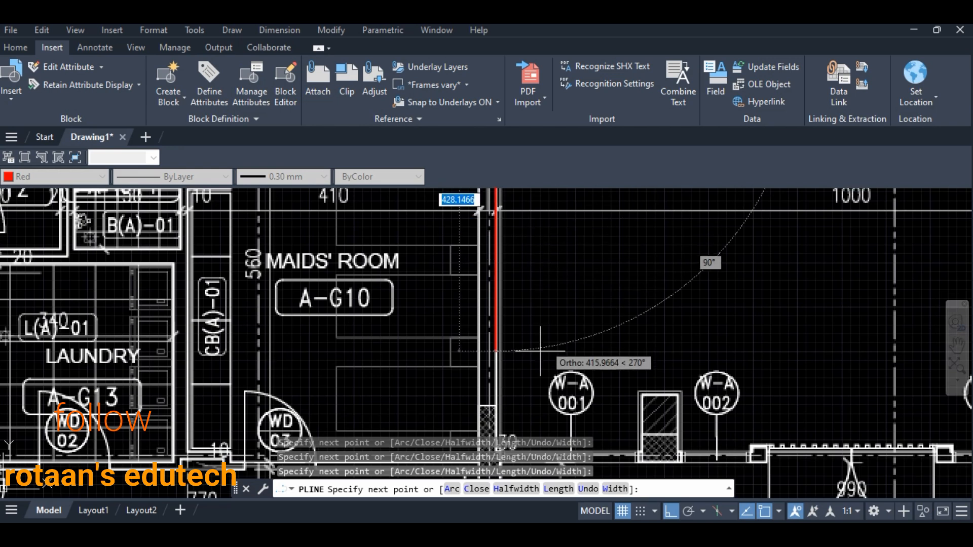
{"action": "middle_click_drag", "start_coordinate": [534, 345], "coordinate": [537, 216]}
{"action": "scroll", "coordinate": [511, 284], "scroll_direction": "up", "scroll_amount": 4}
{"action": "scroll", "coordinate": [483, 329], "scroll_direction": "up", "scroll_amount": 2}
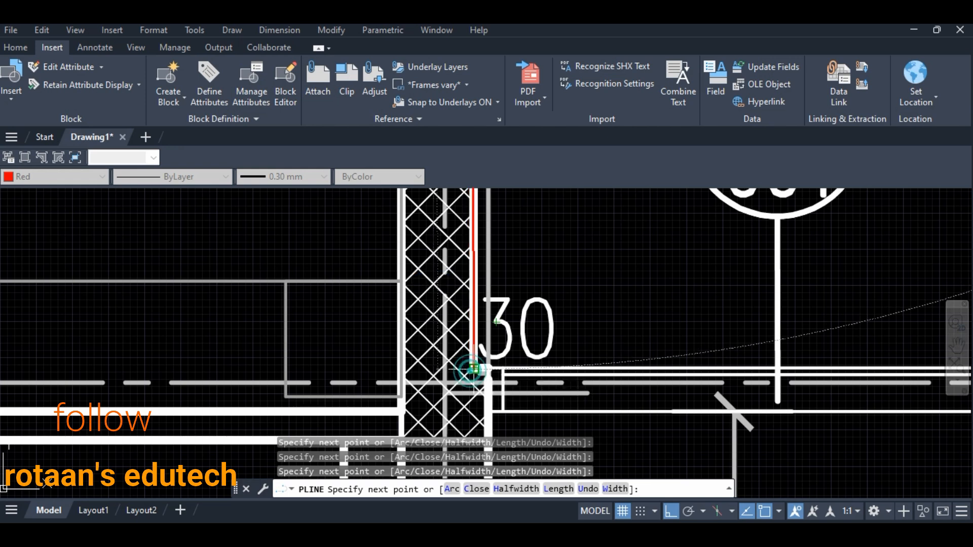
{"action": "left_click", "coordinate": [474, 369]}
{"action": "scroll", "coordinate": [691, 329], "scroll_direction": "down", "scroll_amount": 2}
{"action": "middle_click_drag", "start_coordinate": [690, 330], "coordinate": [420, 325]}
{"action": "scroll", "coordinate": [623, 327], "scroll_direction": "up", "scroll_amount": 4}
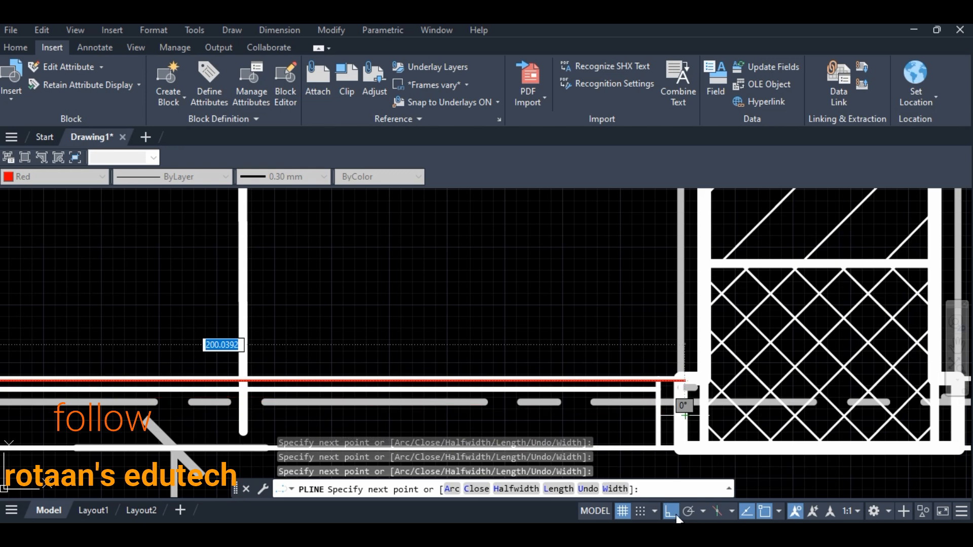
{"action": "key", "text": "Escape"}
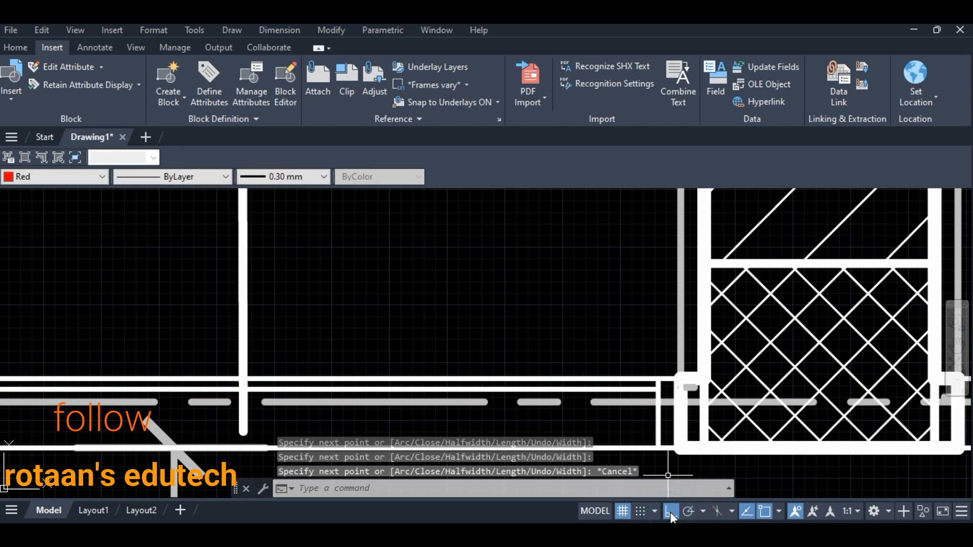
Keep Ortho on and change the running object snaps: enable Node, disable Geometric Center and Extension
{"action": "left_click", "coordinate": [669, 512]}
{"action": "left_click", "coordinate": [669, 512]}
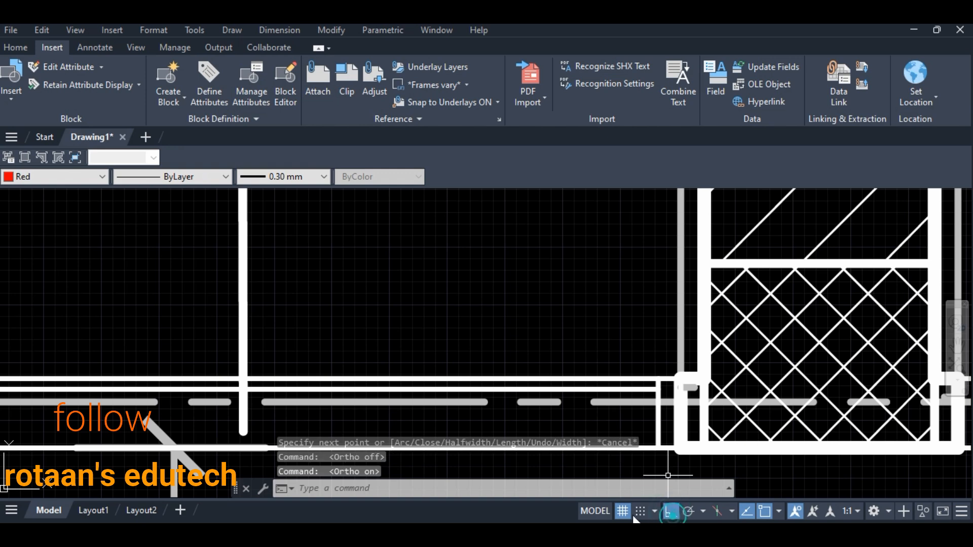
{"action": "right_click", "coordinate": [765, 511]}
{"action": "left_click", "coordinate": [790, 484]}
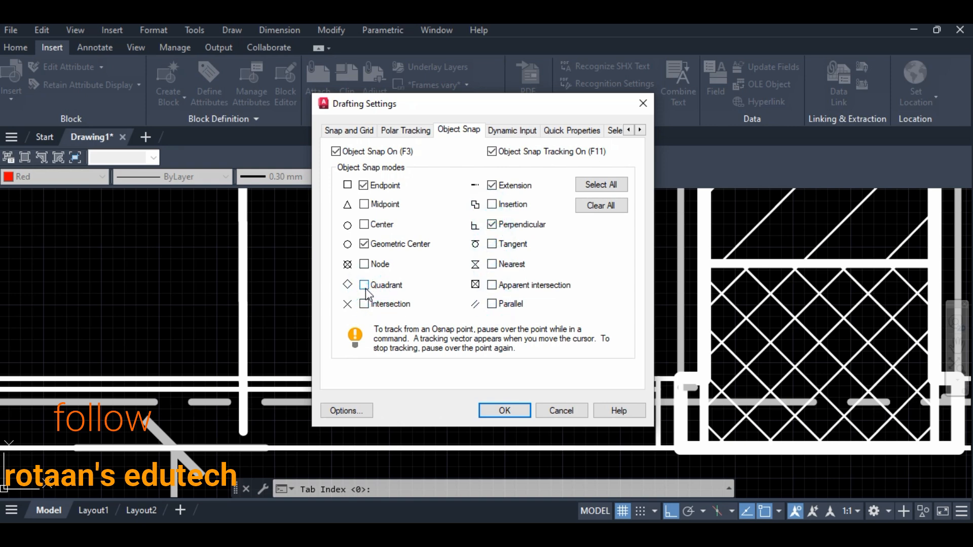
{"action": "left_click", "coordinate": [364, 264]}
{"action": "left_click", "coordinate": [498, 187]}
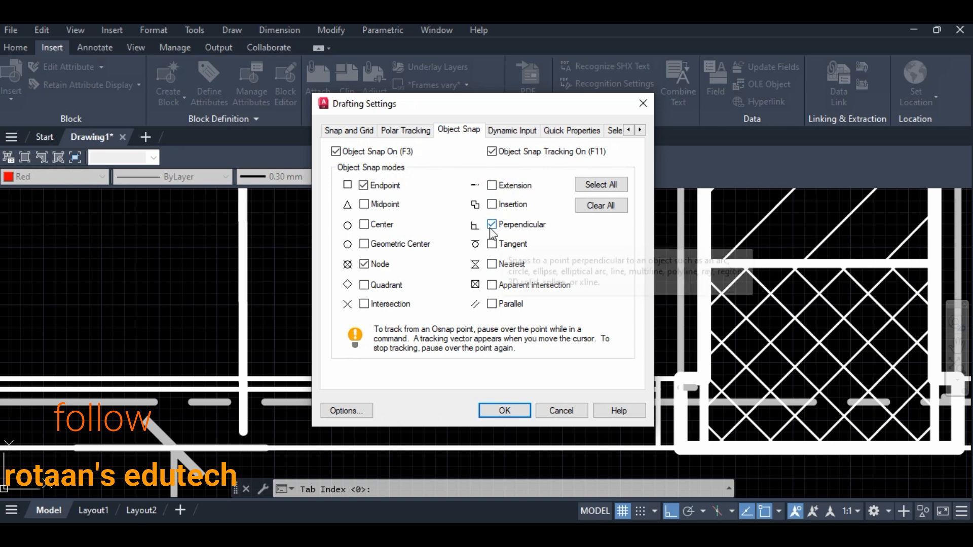
{"action": "left_click", "coordinate": [520, 411]}
Examine the traced red polyline along the ELECT, BATH and maids' room outer walls
{"action": "scroll", "coordinate": [490, 360], "scroll_direction": "down", "scroll_amount": 10}
{"action": "middle_click_drag", "start_coordinate": [398, 296], "coordinate": [587, 353]}
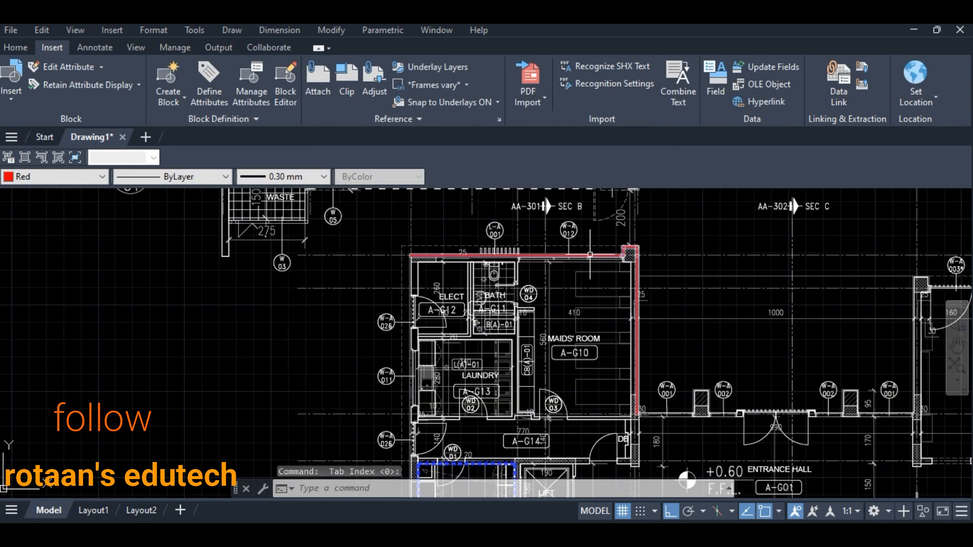
{"action": "middle_click_drag", "start_coordinate": [686, 348], "coordinate": [499, 282]}
{"action": "scroll", "coordinate": [533, 375], "scroll_direction": "up", "scroll_amount": 4}
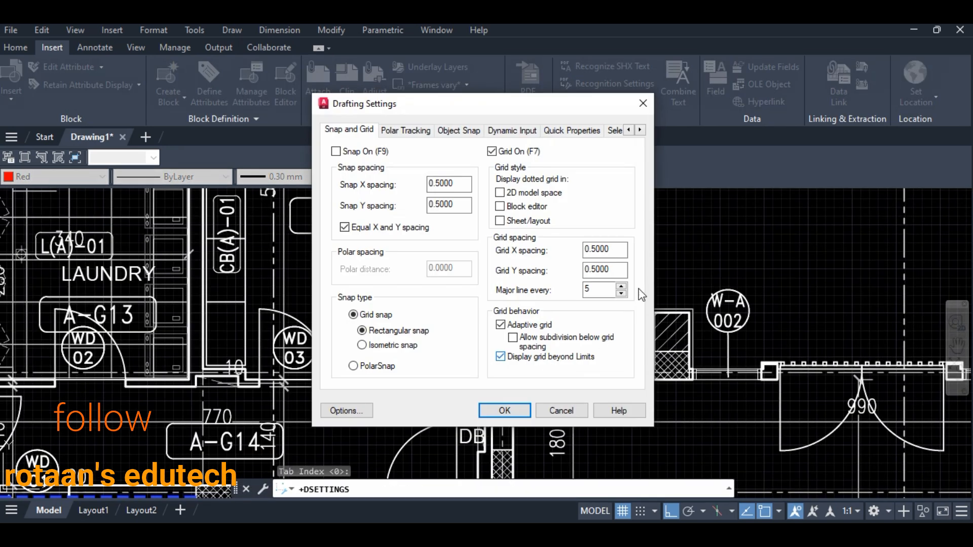
{"action": "left_click", "coordinate": [643, 103]}
{"action": "scroll", "coordinate": [501, 296], "scroll_direction": "up", "scroll_amount": 4}
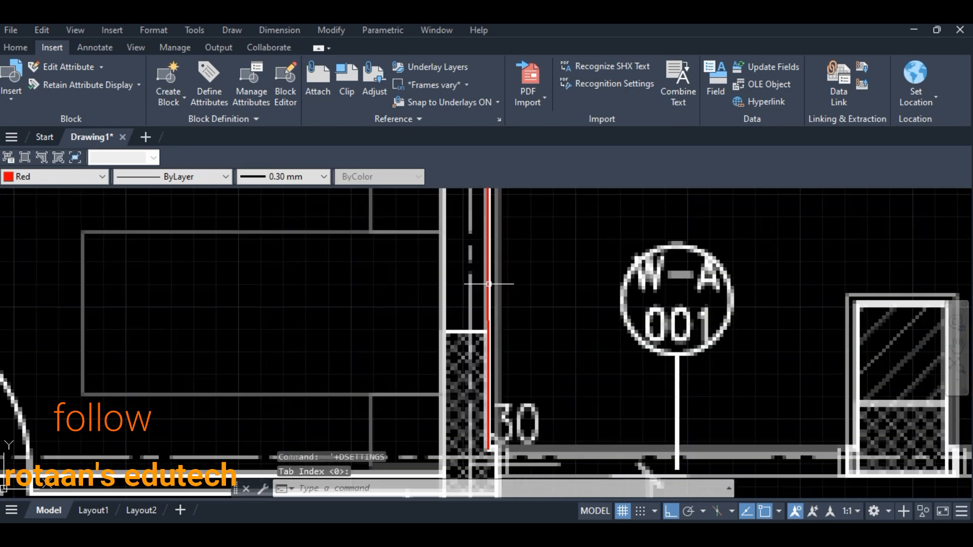
{"action": "scroll", "coordinate": [487, 295], "scroll_direction": "down", "scroll_amount": 3}
{"action": "key", "text": "Escape"}
{"action": "scroll", "coordinate": [487, 300], "scroll_direction": "down", "scroll_amount": 6}
{"action": "scroll", "coordinate": [469, 317], "scroll_direction": "up", "scroll_amount": 6}
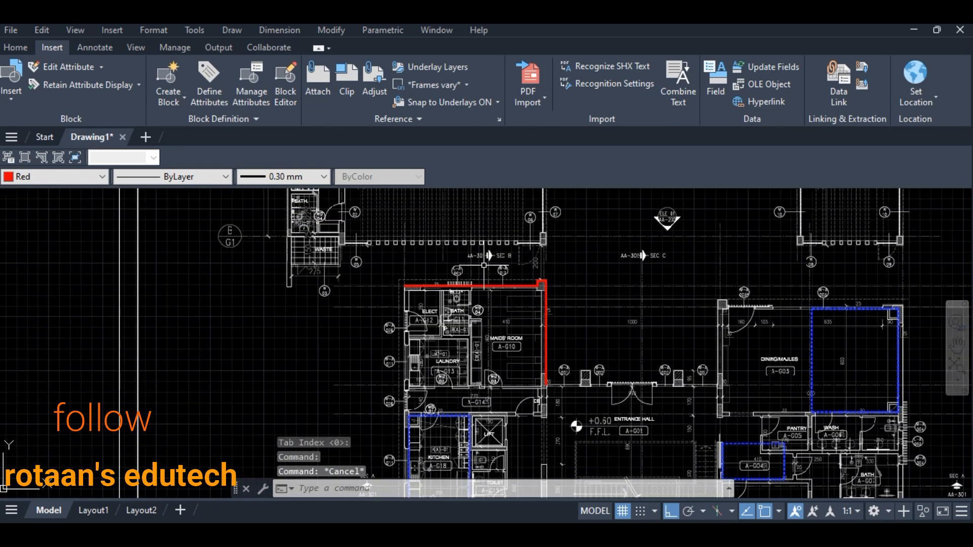
{"action": "left_click", "coordinate": [466, 347]}
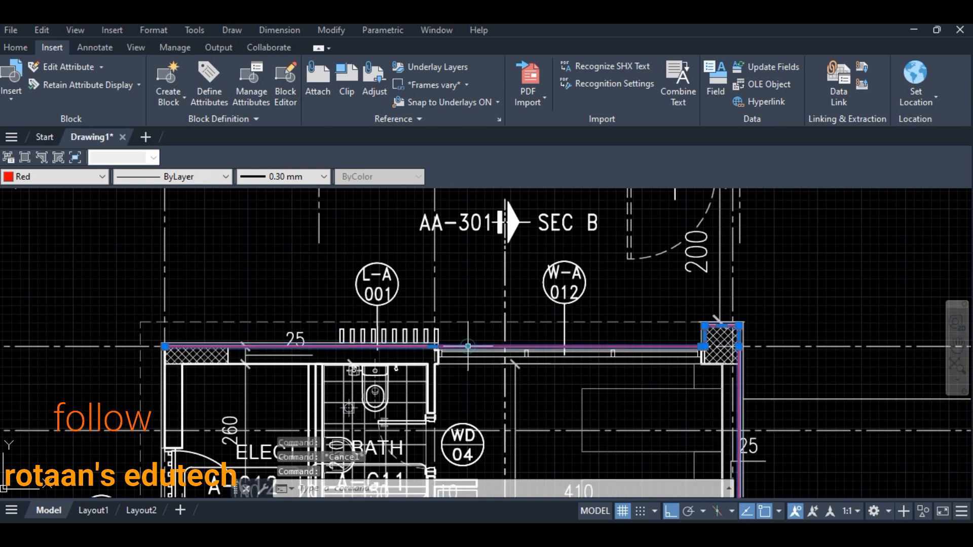
{"action": "scroll", "coordinate": [798, 369], "scroll_direction": "down", "scroll_amount": 2}
{"action": "key", "text": "Escape"}
Start a new polyline at the end of the traced wall and draw it along window W-A 001 to the next hatched column
{"action": "middle_click_drag", "start_coordinate": [808, 484], "coordinate": [556, 347]}
{"action": "middle_click_drag", "start_coordinate": [537, 430], "coordinate": [515, 309]}
{"action": "scroll", "coordinate": [502, 311], "scroll_direction": "up", "scroll_amount": 3}
{"action": "type", "text": "pl"}
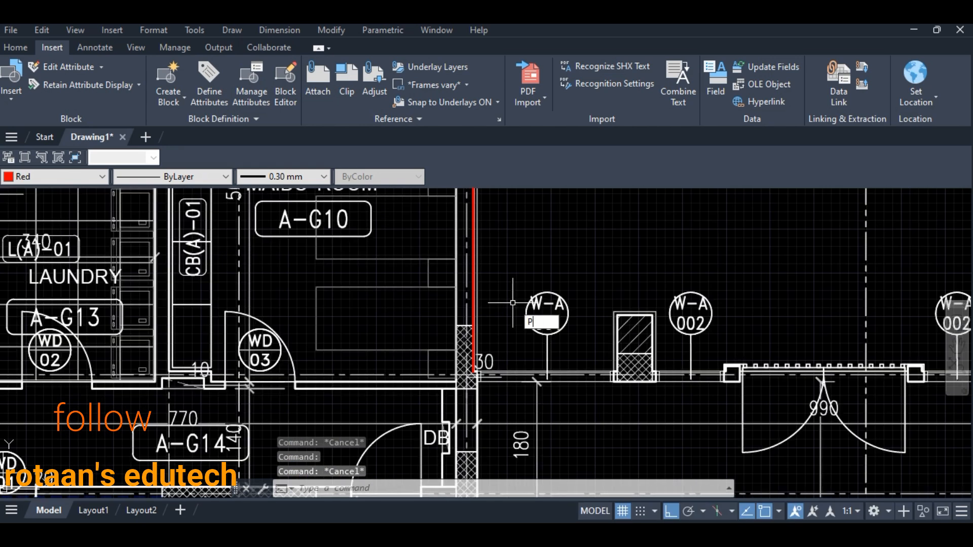
{"action": "key", "text": "Return"}
{"action": "scroll", "coordinate": [476, 370], "scroll_direction": "up", "scroll_amount": 8}
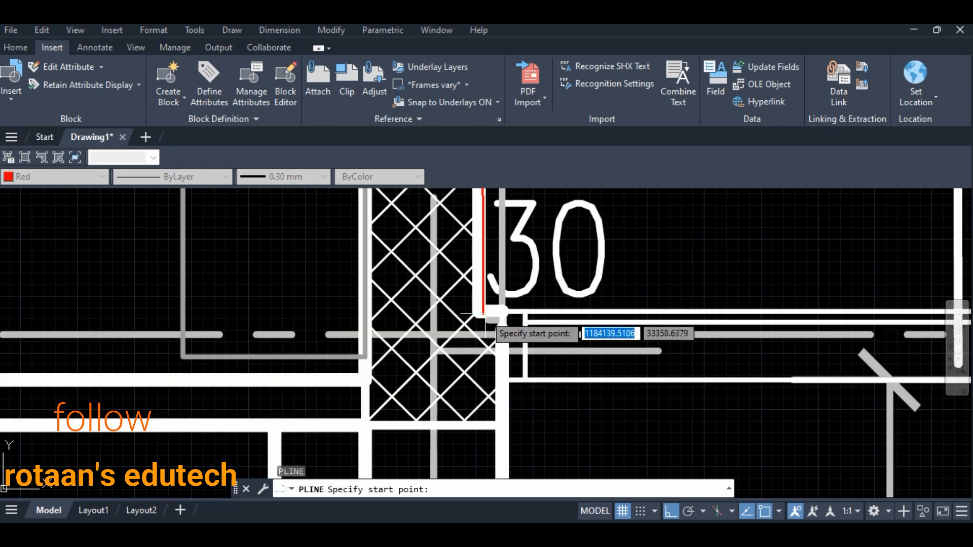
{"action": "left_click", "coordinate": [484, 314]}
{"action": "scroll", "coordinate": [760, 327], "scroll_direction": "down", "scroll_amount": 4}
{"action": "middle_click_drag", "start_coordinate": [820, 329], "coordinate": [385, 332]}
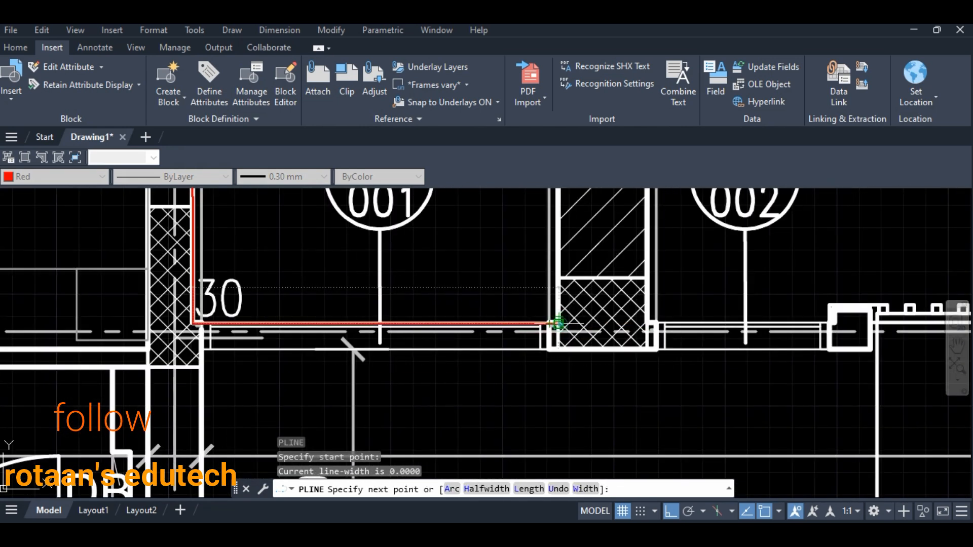
{"action": "left_click", "coordinate": [557, 322]}
Trace the polyline up, across and down the outer faces of the hatched column between windows W-A 001 and W-A 002
{"action": "scroll", "coordinate": [557, 322], "scroll_direction": "down", "scroll_amount": 4}
{"action": "scroll", "coordinate": [563, 330], "scroll_direction": "up", "scroll_amount": 4}
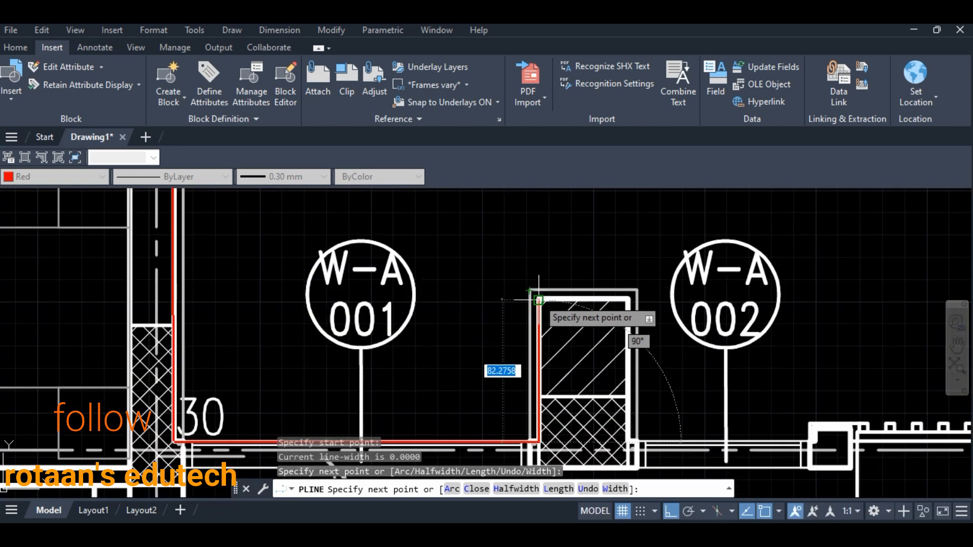
{"action": "left_click", "coordinate": [538, 300]}
{"action": "left_click", "coordinate": [627, 300]}
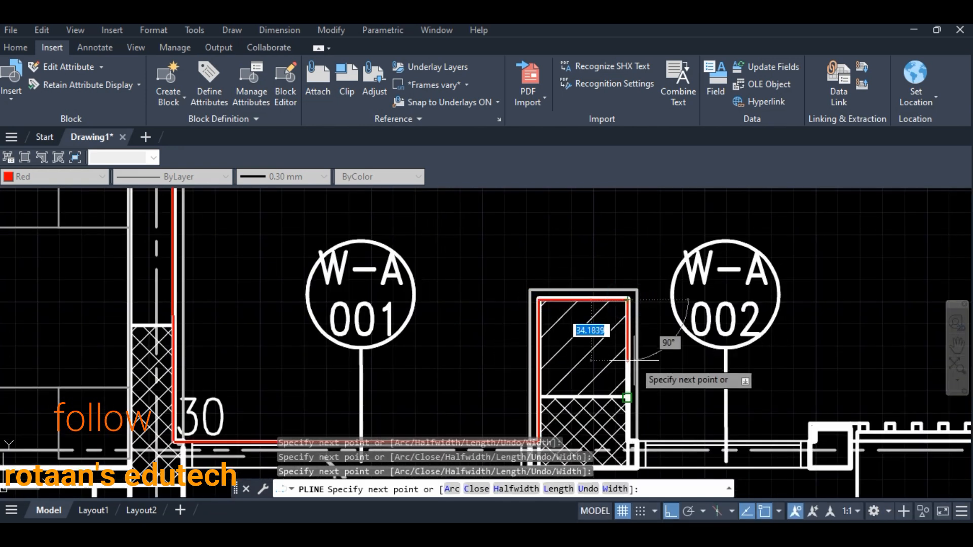
{"action": "middle_click_drag", "start_coordinate": [636, 375], "coordinate": [617, 264]}
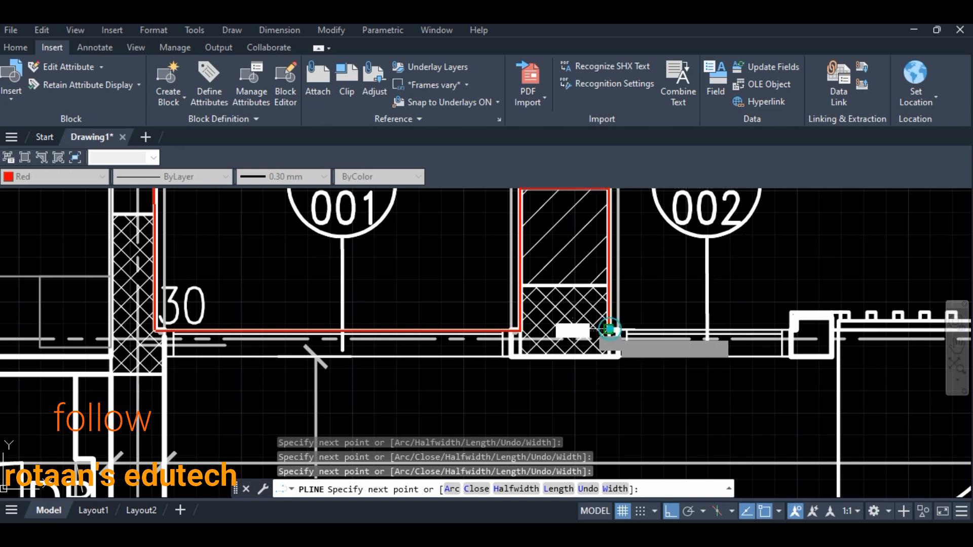
{"action": "left_click", "coordinate": [609, 329]}
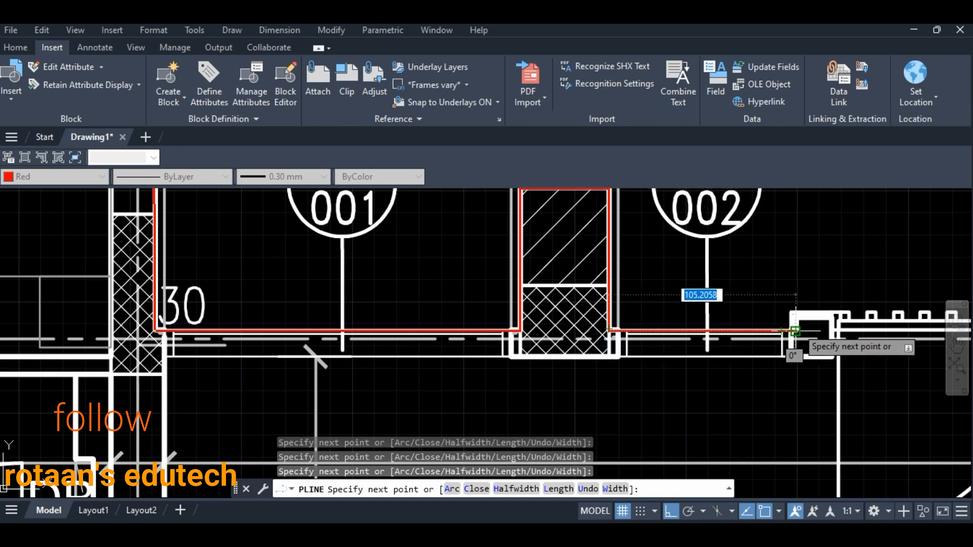
Extend the polyline along window W-A 002 to the small post and up the post's side, redoing the misplaced corner point
{"action": "left_click", "coordinate": [794, 315]}
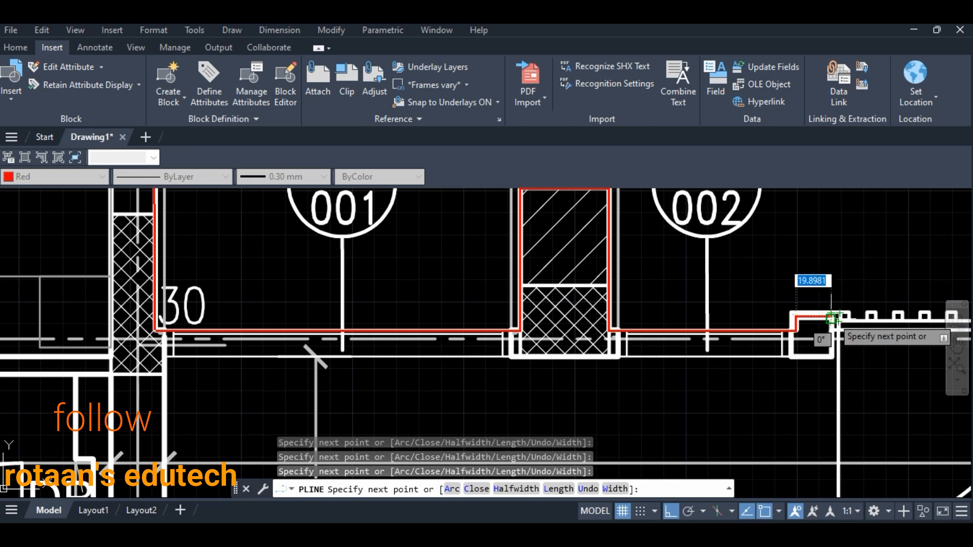
{"action": "middle_click_drag", "start_coordinate": [833, 328], "coordinate": [357, 326]}
{"action": "scroll", "coordinate": [368, 310], "scroll_direction": "up", "scroll_amount": 5}
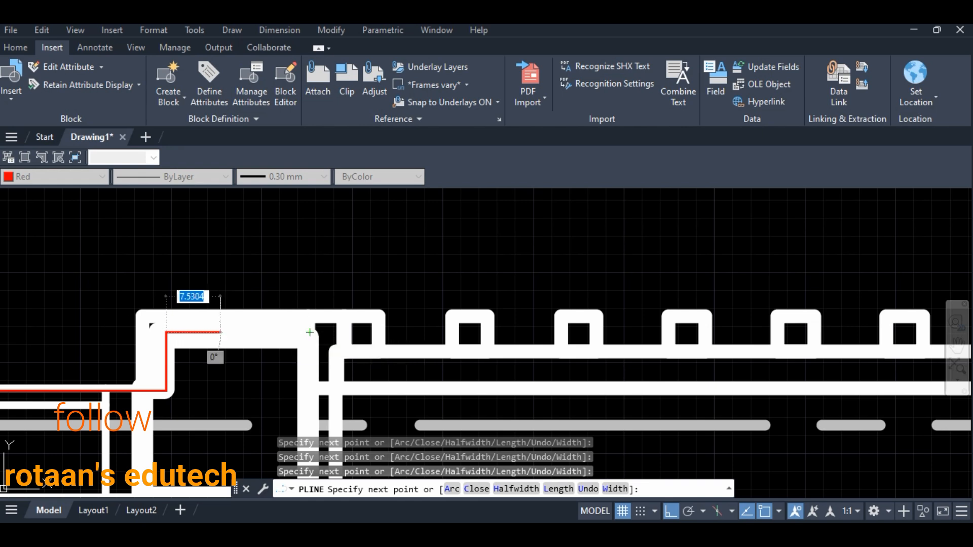
{"action": "key", "text": "ctrl+z"}
{"action": "scroll", "coordinate": [267, 332], "scroll_direction": "down", "scroll_amount": 6}
{"action": "middle_click_drag", "start_coordinate": [250, 328], "coordinate": [420, 321]}
{"action": "middle_click_drag", "start_coordinate": [685, 322], "coordinate": [36, 322]}
{"action": "scroll", "coordinate": [354, 324], "scroll_direction": "up", "scroll_amount": 4}
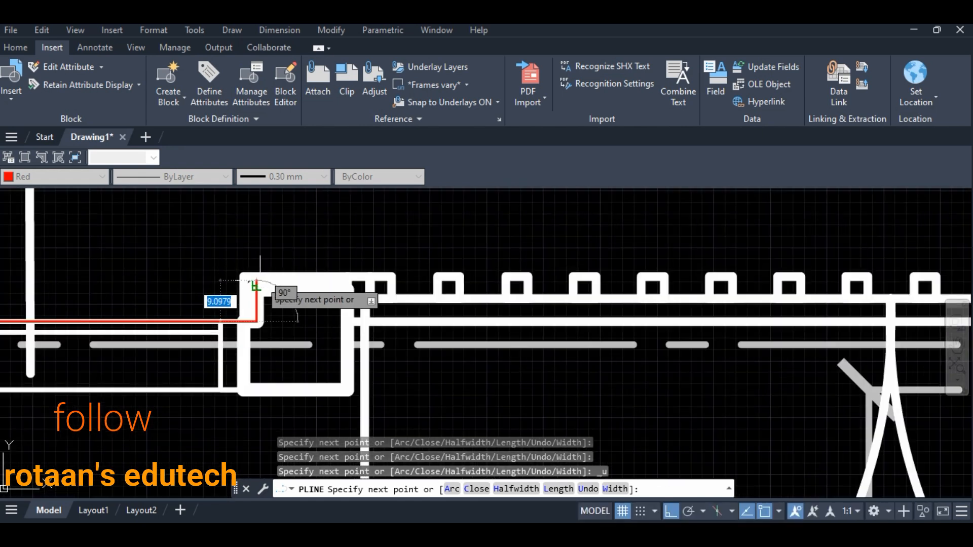
{"action": "left_click", "coordinate": [256, 285]}
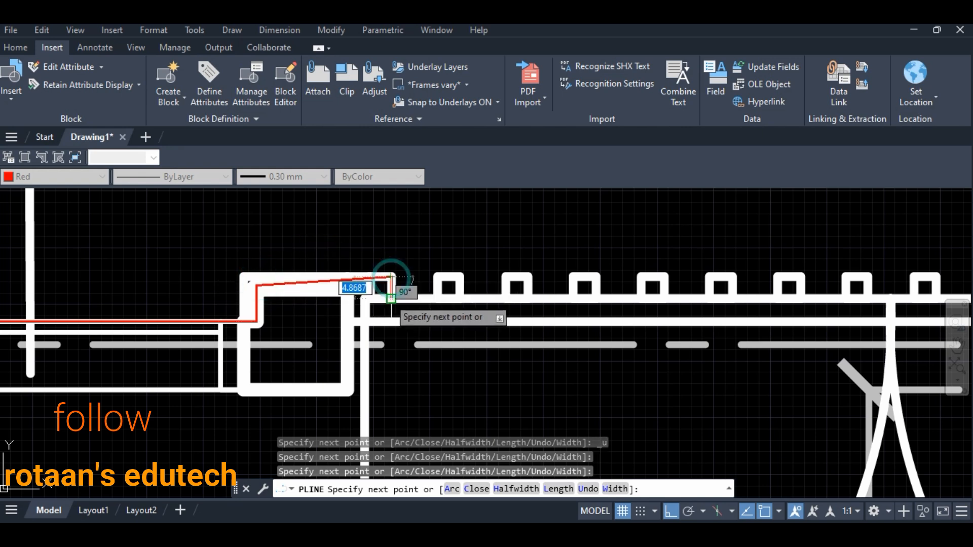
Undo the stray segment and trace the polyline across the small post and down its far side to the slatted opening
{"action": "key", "text": "ctrl+z"}
{"action": "left_click", "coordinate": [341, 290]}
{"action": "left_click", "coordinate": [342, 320]}
{"action": "scroll", "coordinate": [524, 324], "scroll_direction": "down", "scroll_amount": 4}
{"action": "middle_click_drag", "start_coordinate": [610, 322], "coordinate": [234, 320]}
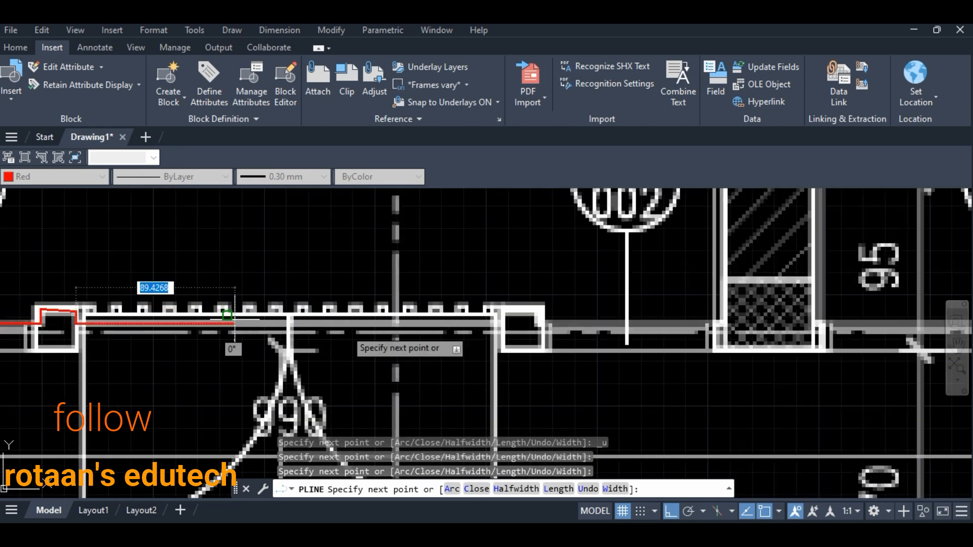
Run the polyline along the slatted opening to the second small post and trace up, across and down that post
{"action": "scroll", "coordinate": [227, 315], "scroll_direction": "up", "scroll_amount": 2}
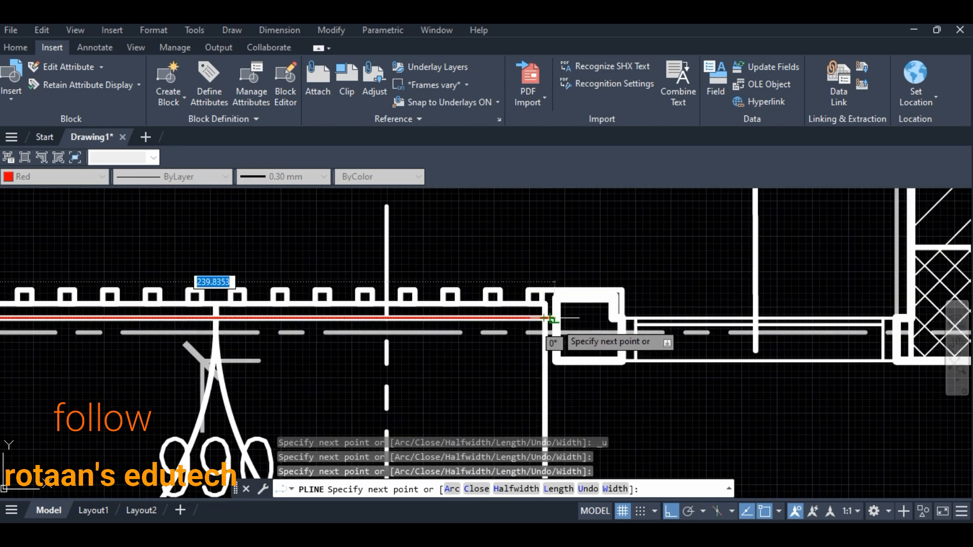
{"action": "left_click", "coordinate": [554, 299]}
{"action": "left_click", "coordinate": [612, 302]}
{"action": "left_click", "coordinate": [617, 320]}
Extend the polyline along the second W-A 002 window and trace up, across and down the hatched column beyond it
{"action": "scroll", "coordinate": [842, 331], "scroll_direction": "down", "scroll_amount": 2}
{"action": "middle_click_drag", "start_coordinate": [842, 331], "coordinate": [518, 339]}
{"action": "scroll", "coordinate": [520, 338], "scroll_direction": "up", "scroll_amount": 2}
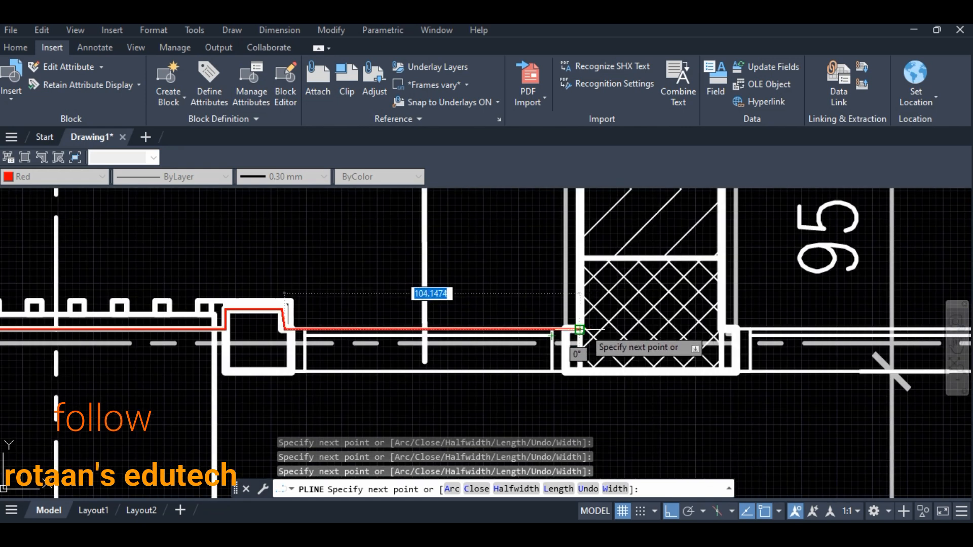
{"action": "middle_click_drag", "start_coordinate": [582, 214], "coordinate": [554, 345]}
{"action": "left_click", "coordinate": [553, 234]}
{"action": "left_click", "coordinate": [695, 235]}
{"action": "middle_click_drag", "start_coordinate": [705, 450], "coordinate": [591, 323]}
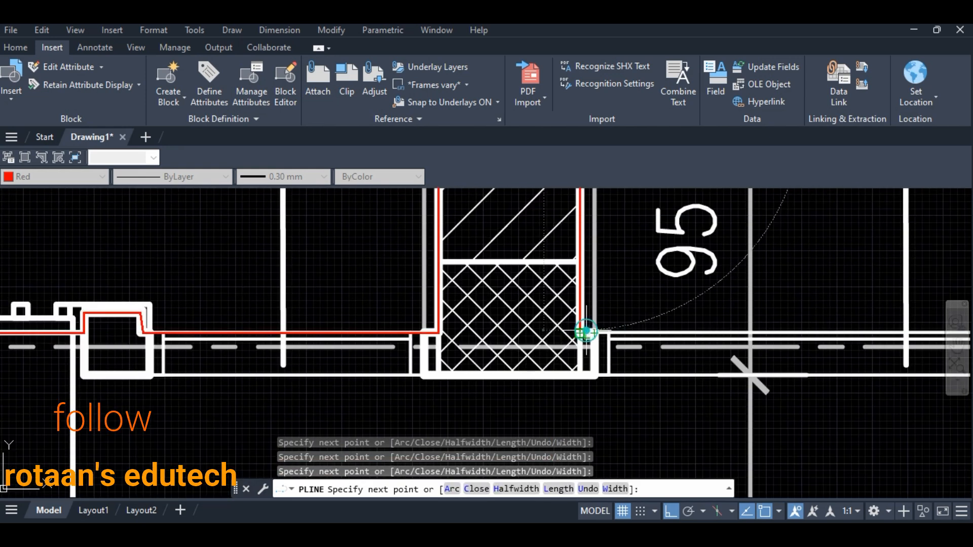
Run the polyline along the second W-A 001 window to the corner at the crosshatched wall column
{"action": "scroll", "coordinate": [755, 333], "scroll_direction": "down", "scroll_amount": 2}
{"action": "middle_click_drag", "start_coordinate": [755, 334], "coordinate": [123, 319]}
{"action": "scroll", "coordinate": [382, 323], "scroll_direction": "up", "scroll_amount": 2}
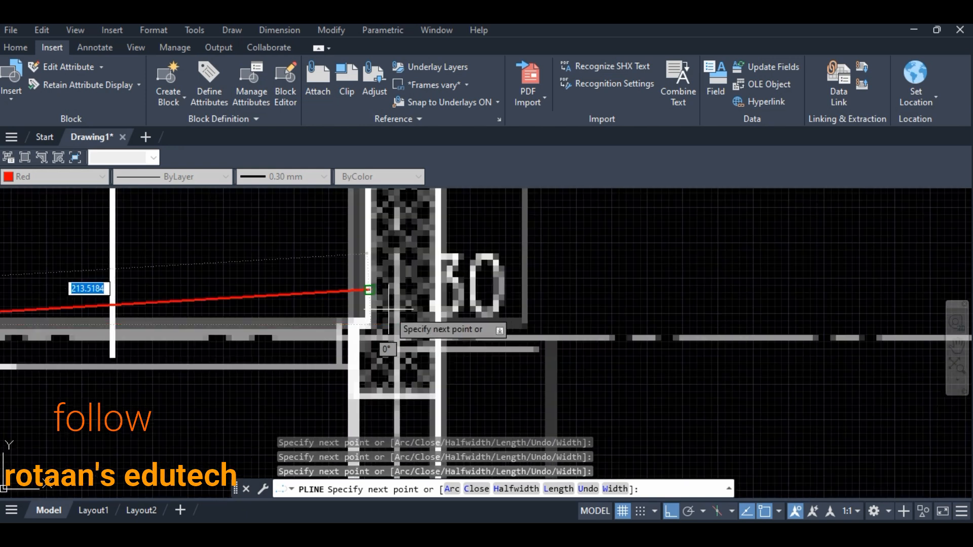
{"action": "left_click", "coordinate": [372, 324]}
{"action": "scroll", "coordinate": [372, 324], "scroll_direction": "down", "scroll_amount": 2}
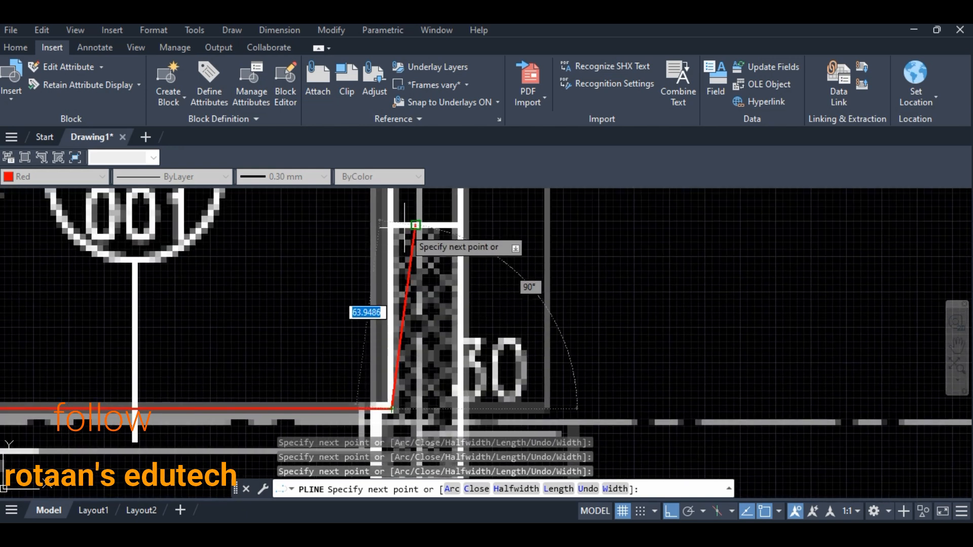
{"action": "scroll", "coordinate": [410, 243], "scroll_direction": "up", "scroll_amount": 2}
{"action": "scroll", "coordinate": [425, 282], "scroll_direction": "down", "scroll_amount": 2}
{"action": "scroll", "coordinate": [421, 345], "scroll_direction": "up", "scroll_amount": 4}
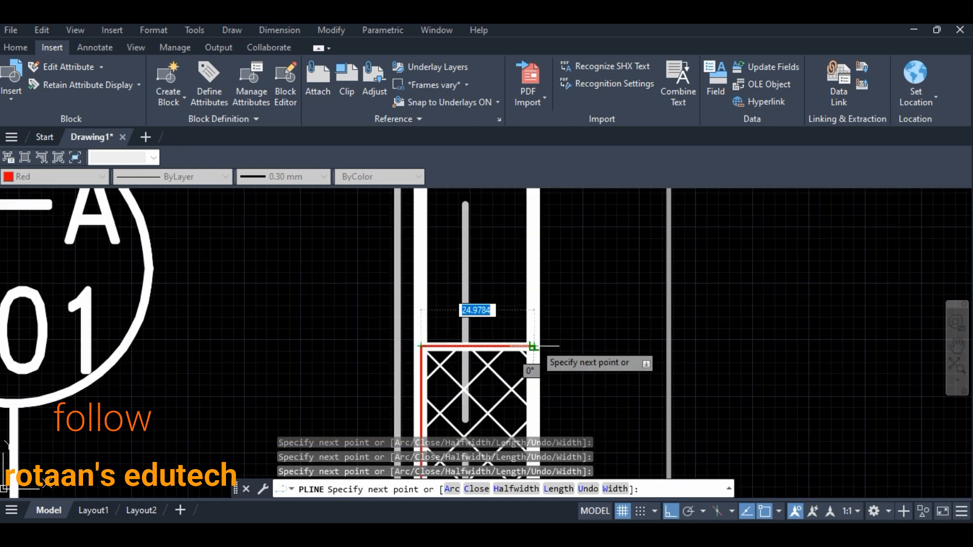
{"action": "scroll", "coordinate": [535, 346], "scroll_direction": "down", "scroll_amount": 2}
{"action": "scroll", "coordinate": [499, 324], "scroll_direction": "up", "scroll_amount": 3}
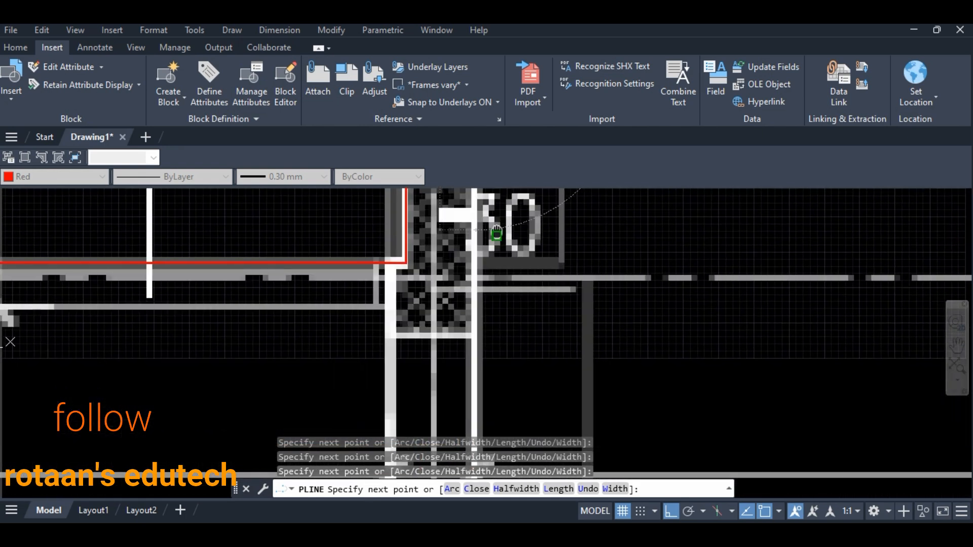
{"action": "scroll", "coordinate": [507, 349], "scroll_direction": "down", "scroll_amount": 7}
{"action": "middle_click_drag", "start_coordinate": [538, 359], "coordinate": [538, 383]}
{"action": "scroll", "coordinate": [538, 324], "scroll_direction": "up", "scroll_amount": 8}
{"action": "key", "text": "ctrl+z"}
{"action": "key", "text": "ctrl+z"}
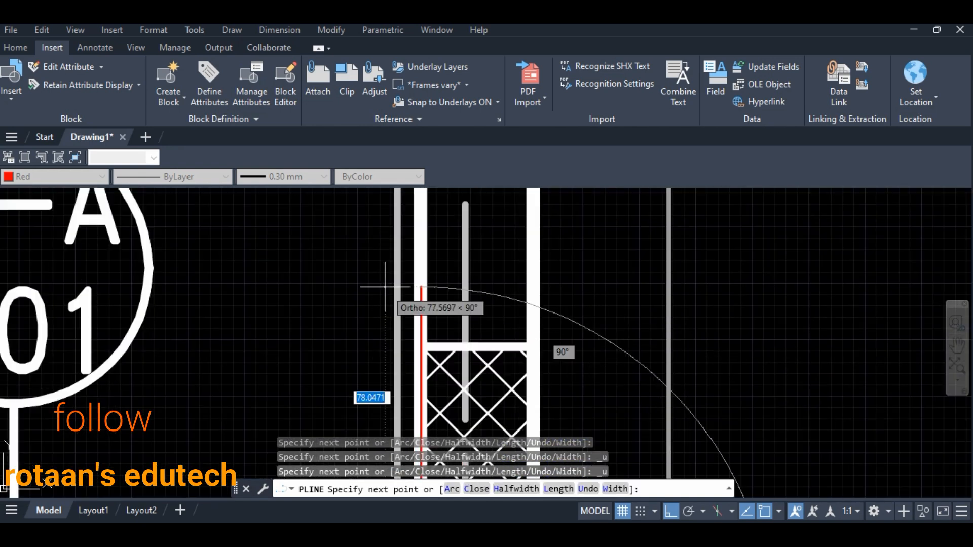
Extend the polyline up the DINING/MAJLES wall and around the crosshatched corner column to the first slat of opening W-A 003*
{"action": "scroll", "coordinate": [385, 286], "scroll_direction": "down", "scroll_amount": 5}
{"action": "scroll", "coordinate": [456, 261], "scroll_direction": "down", "scroll_amount": 2}
{"action": "middle_click_drag", "start_coordinate": [569, 347], "coordinate": [445, 347]}
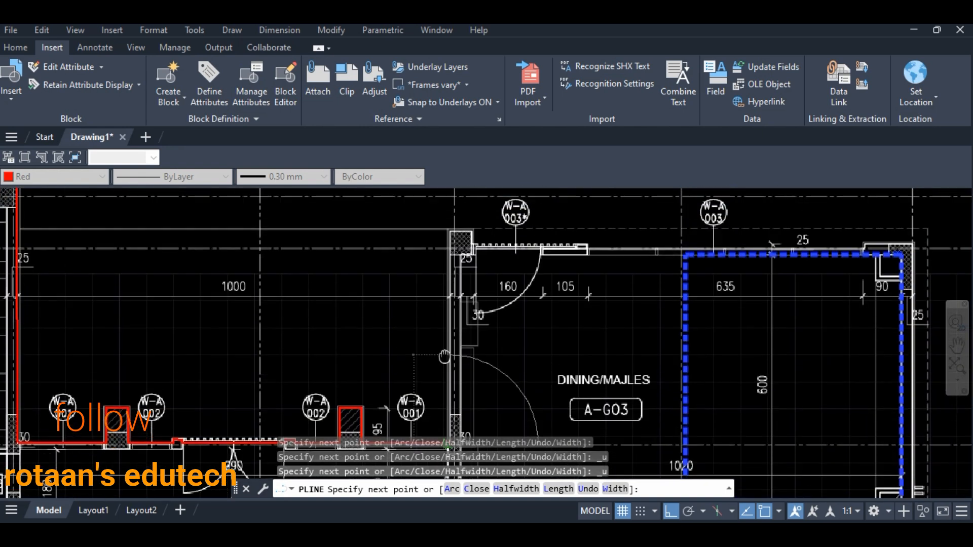
{"action": "scroll", "coordinate": [453, 232], "scroll_direction": "up", "scroll_amount": 4}
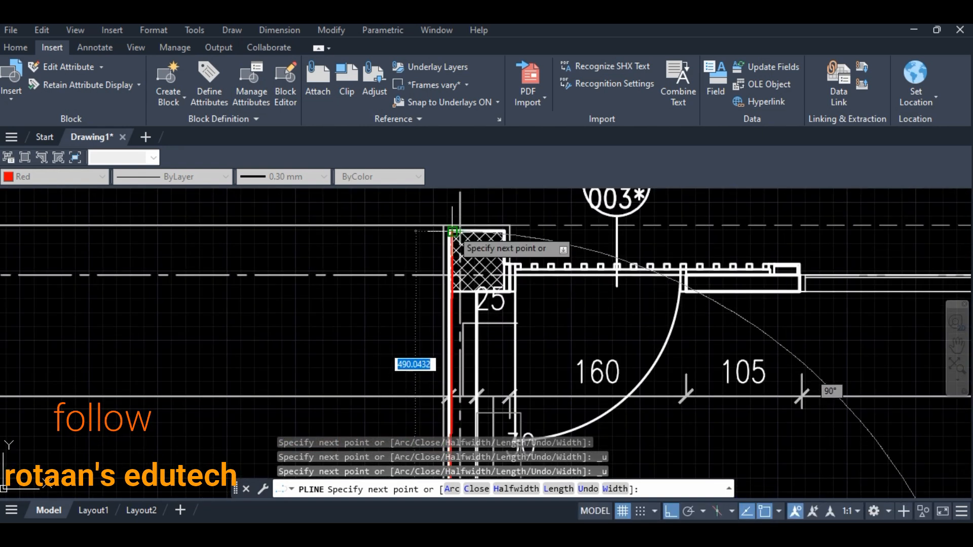
{"action": "scroll", "coordinate": [448, 227], "scroll_direction": "up", "scroll_amount": 5}
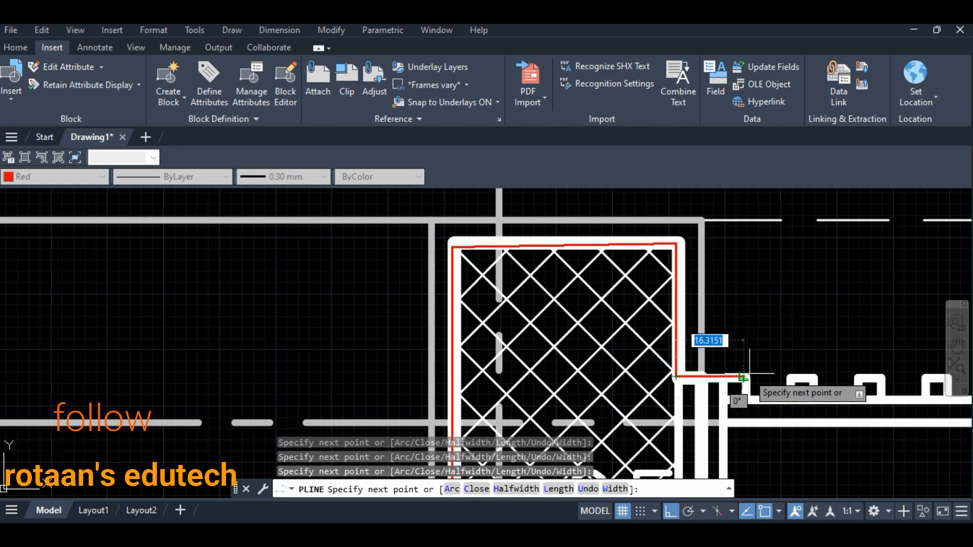
{"action": "left_click", "coordinate": [742, 374]}
{"action": "middle_click_drag", "start_coordinate": [742, 375], "coordinate": [420, 249]}
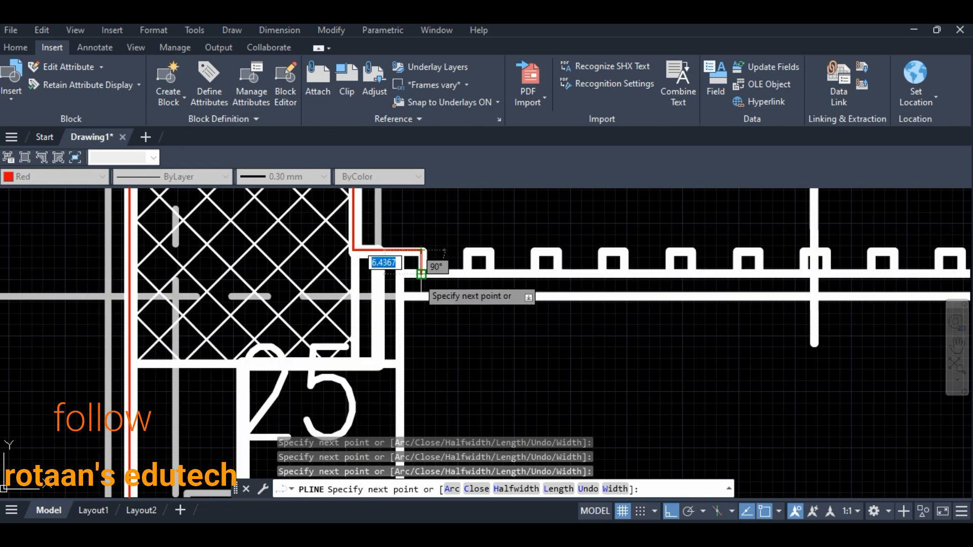
Trace the polyline along the slatted opening W-A 003* and window W-A 003 to the hatched corner column
{"action": "scroll", "coordinate": [417, 276], "scroll_direction": "down", "scroll_amount": 5}
{"action": "mouse_move", "coordinate": [493, 282]}
{"action": "middle_mouse_down"}
{"action": "mouse_move", "coordinate": [399, 272]}
{"action": "mouse_move", "coordinate": [59, 281]}
{"action": "middle_mouse_up"}
{"action": "scroll", "coordinate": [561, 282], "scroll_direction": "down", "scroll_amount": 5}
{"action": "middle_click_drag", "start_coordinate": [560, 283], "coordinate": [147, 285]}
{"action": "scroll", "coordinate": [480, 293], "scroll_direction": "up", "scroll_amount": 4}
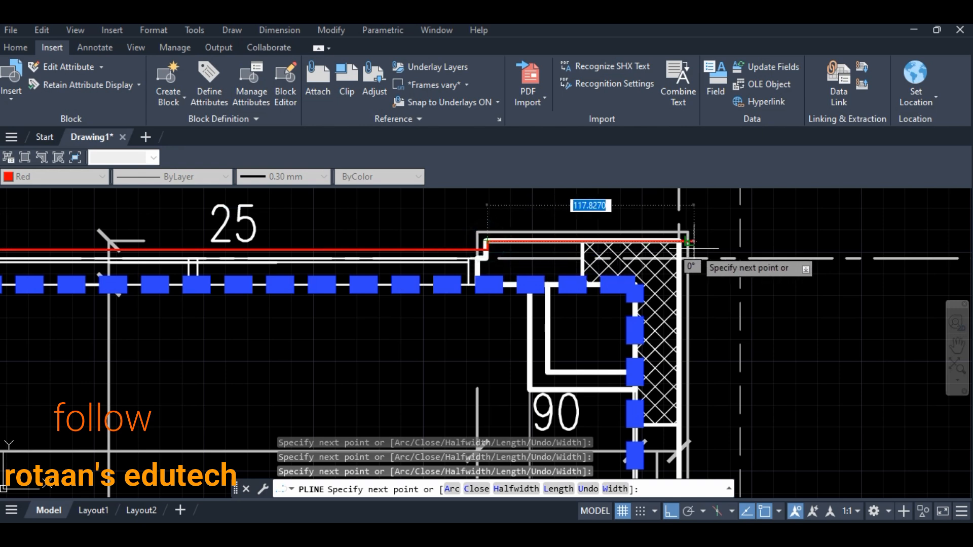
Draw the polyline down the outer wall past WASH, BATH and BEDROOM to the bottom corner of the hatched column beside L-A 003
{"action": "scroll", "coordinate": [677, 330], "scroll_direction": "down", "scroll_amount": 4}
{"action": "middle_click_drag", "start_coordinate": [677, 331], "coordinate": [619, 178]}
{"action": "middle_click_drag", "start_coordinate": [641, 338], "coordinate": [594, 144]}
{"action": "middle_click_drag", "start_coordinate": [578, 366], "coordinate": [546, 188]}
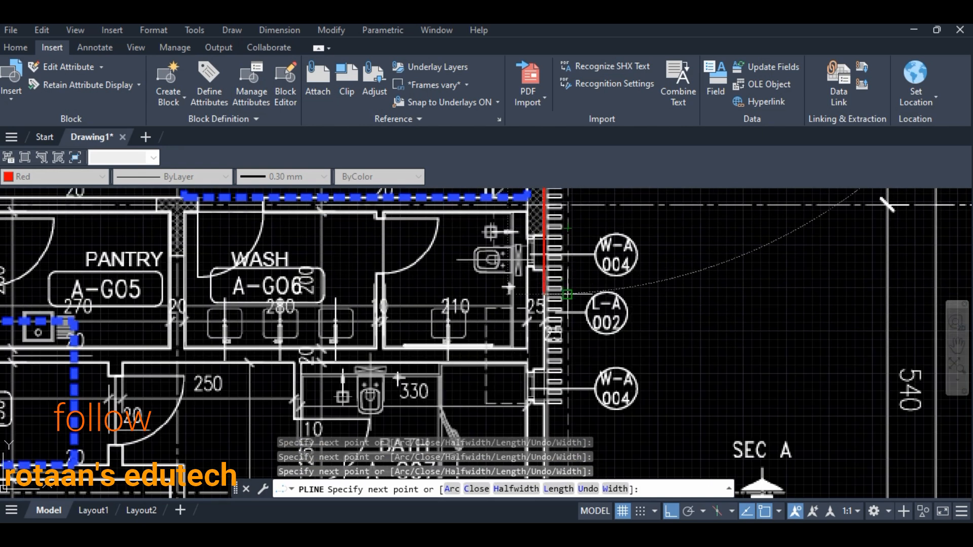
{"action": "middle_click_drag", "start_coordinate": [576, 376], "coordinate": [569, 219]}
{"action": "mouse_move", "coordinate": [569, 443]}
{"action": "middle_mouse_down"}
{"action": "mouse_move", "coordinate": [587, 351]}
{"action": "mouse_move", "coordinate": [588, 263]}
{"action": "middle_mouse_up"}
{"action": "scroll", "coordinate": [588, 263], "scroll_direction": "down", "scroll_amount": 4}
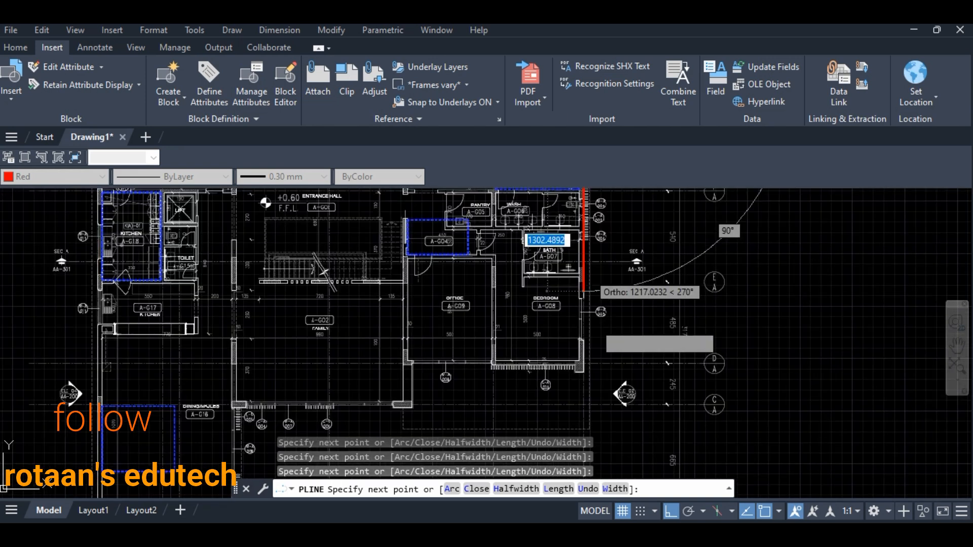
{"action": "scroll", "coordinate": [583, 284], "scroll_direction": "up", "scroll_amount": 4}
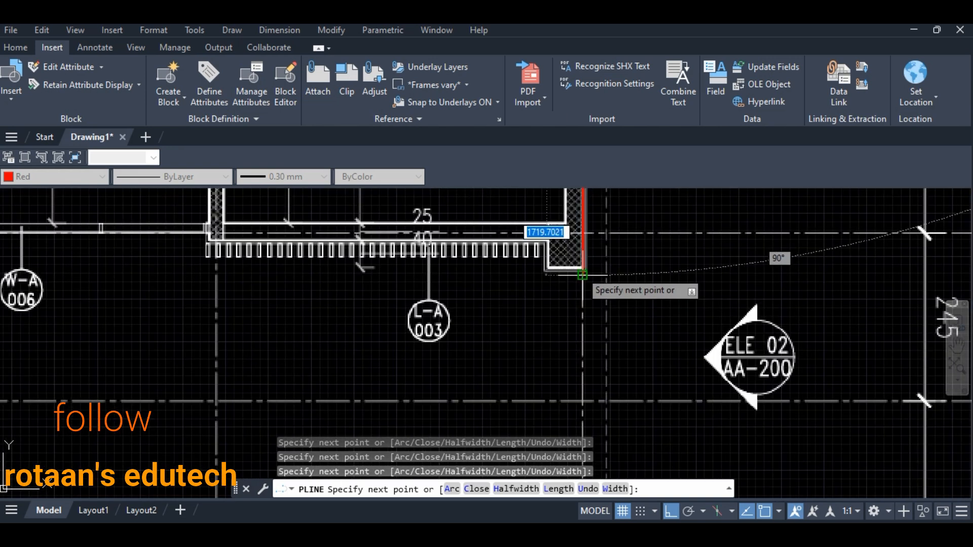
{"action": "scroll", "coordinate": [583, 275], "scroll_direction": "up", "scroll_amount": 5}
{"action": "left_click", "coordinate": [583, 267]}
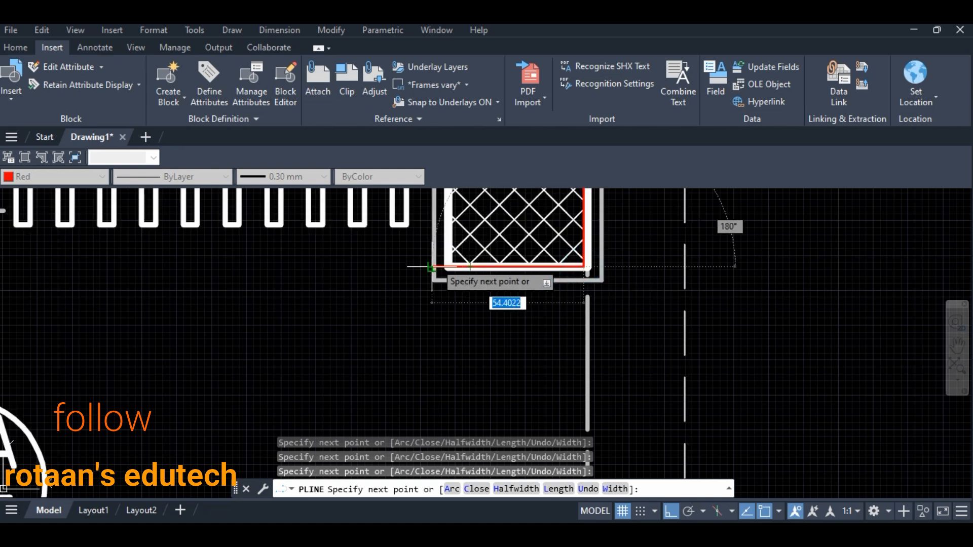
Trace the polyline around the bottom of that hatched column and along louvre L-A 003 to the wall corner beside window W-A 006
{"action": "middle_click_drag", "start_coordinate": [448, 226], "coordinate": [499, 311]}
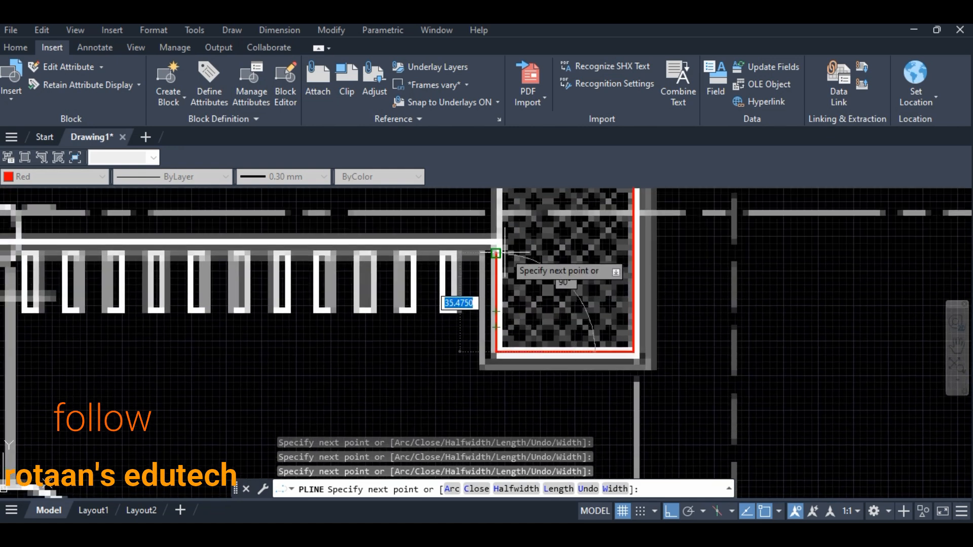
{"action": "left_click", "coordinate": [498, 244]}
{"action": "scroll", "coordinate": [498, 246], "scroll_direction": "down", "scroll_amount": 4}
{"action": "middle_click_drag", "start_coordinate": [427, 249], "coordinate": [846, 271]}
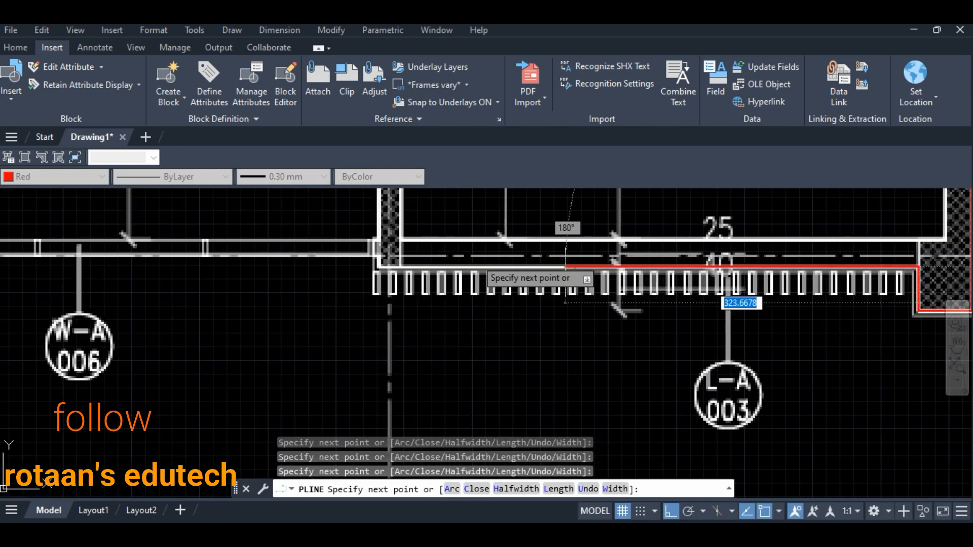
{"action": "scroll", "coordinate": [377, 255], "scroll_direction": "up", "scroll_amount": 2}
{"action": "left_click", "coordinate": [376, 257]}
Extend the polyline along window W-A 006 to the next hatched column and turn it down the wall's outer face
{"action": "scroll", "coordinate": [249, 259], "scroll_direction": "down", "scroll_amount": 2}
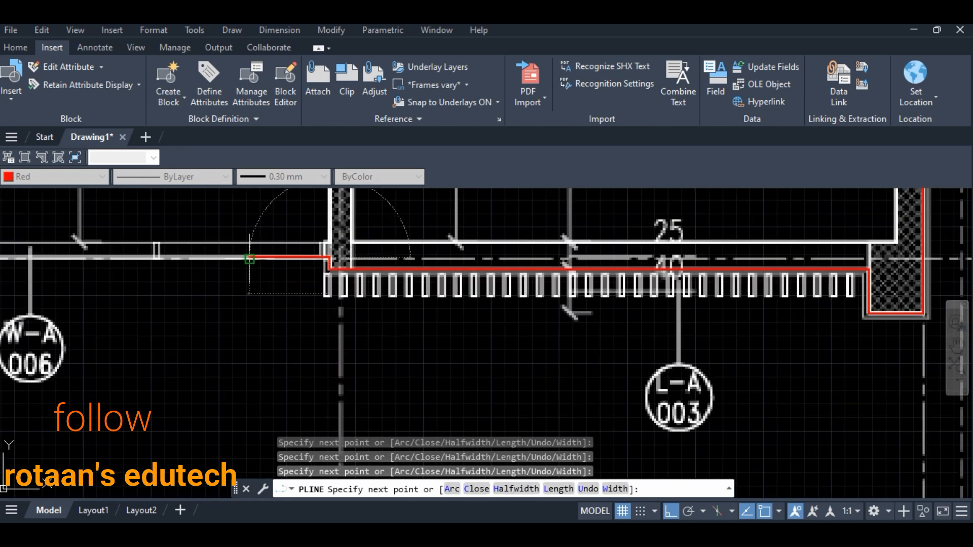
{"action": "middle_click_drag", "start_coordinate": [55, 271], "coordinate": [918, 288]}
{"action": "scroll", "coordinate": [654, 286], "scroll_direction": "up", "scroll_amount": 4}
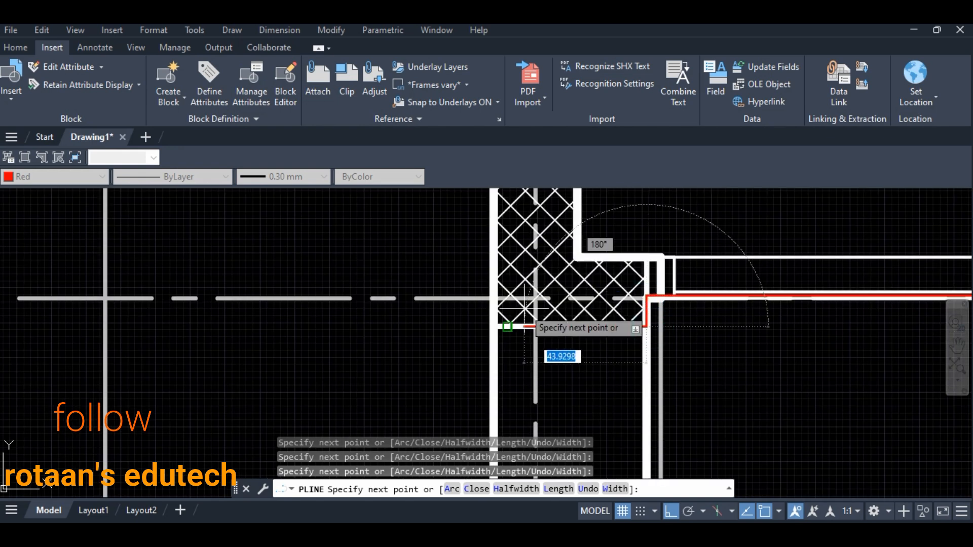
{"action": "scroll", "coordinate": [647, 326], "scroll_direction": "down", "scroll_amount": 8}
{"action": "scroll", "coordinate": [623, 277], "scroll_direction": "up", "scroll_amount": 5}
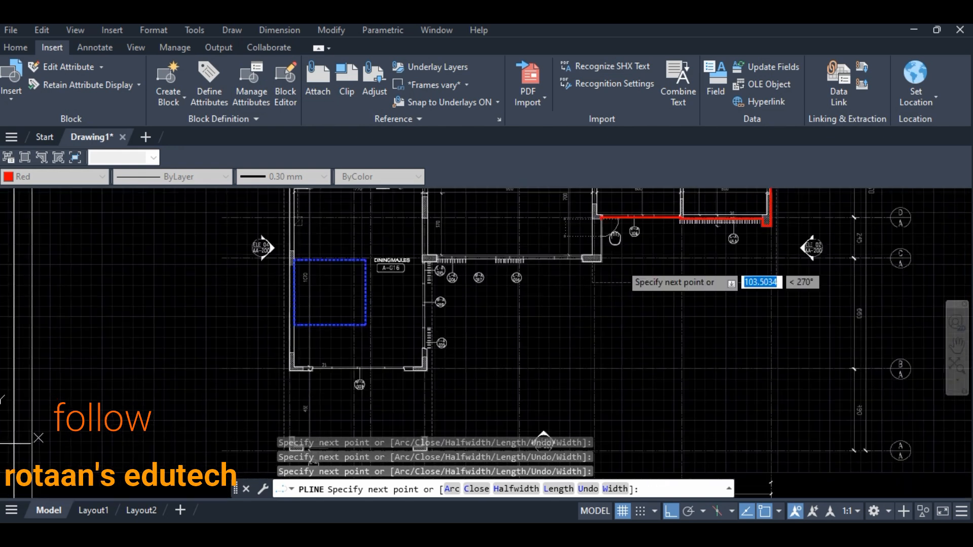
{"action": "scroll", "coordinate": [602, 274], "scroll_direction": "up", "scroll_amount": 2}
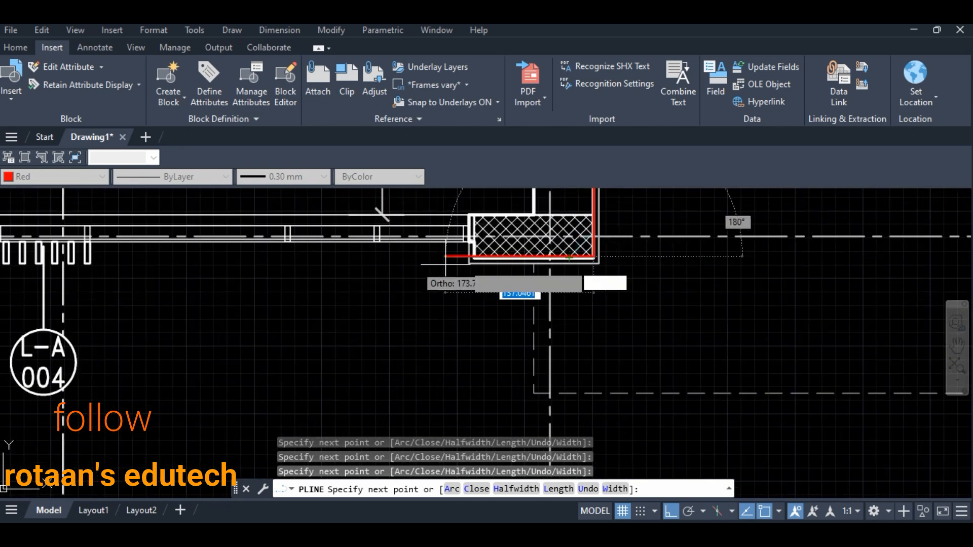
{"action": "scroll", "coordinate": [464, 256], "scroll_direction": "up", "scroll_amount": 2}
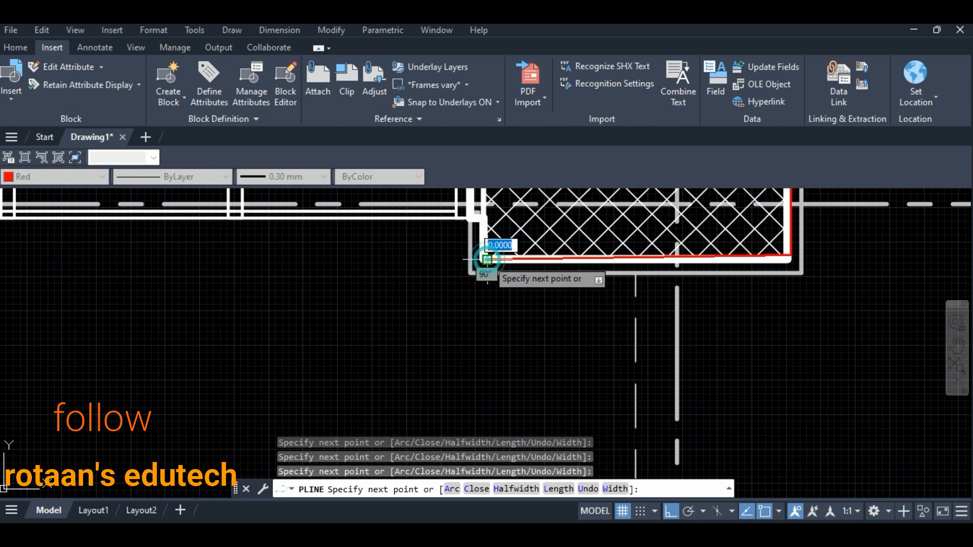
{"action": "key", "text": "ctrl+z"}
{"action": "key", "text": "ctrl+z"}
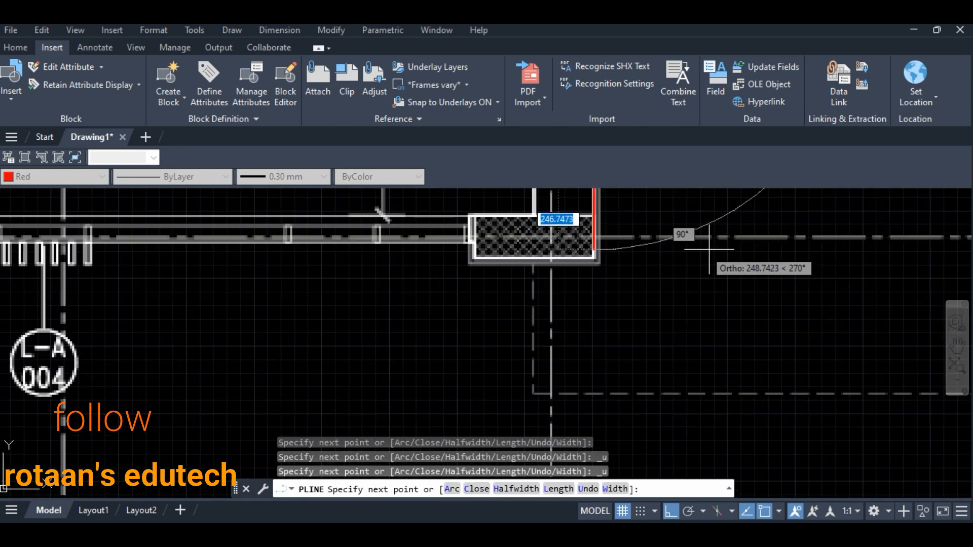
Draw the polyline down to the bottom corner of the hatched column near L-A 004 and across the column's bottom edge
{"action": "scroll", "coordinate": [594, 258], "scroll_direction": "up", "scroll_amount": 5}
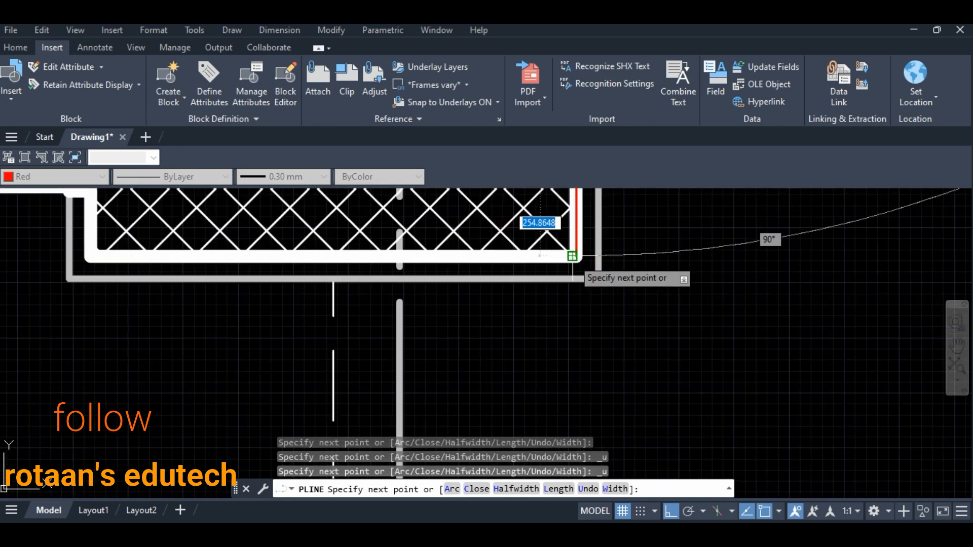
{"action": "left_click", "coordinate": [573, 256]}
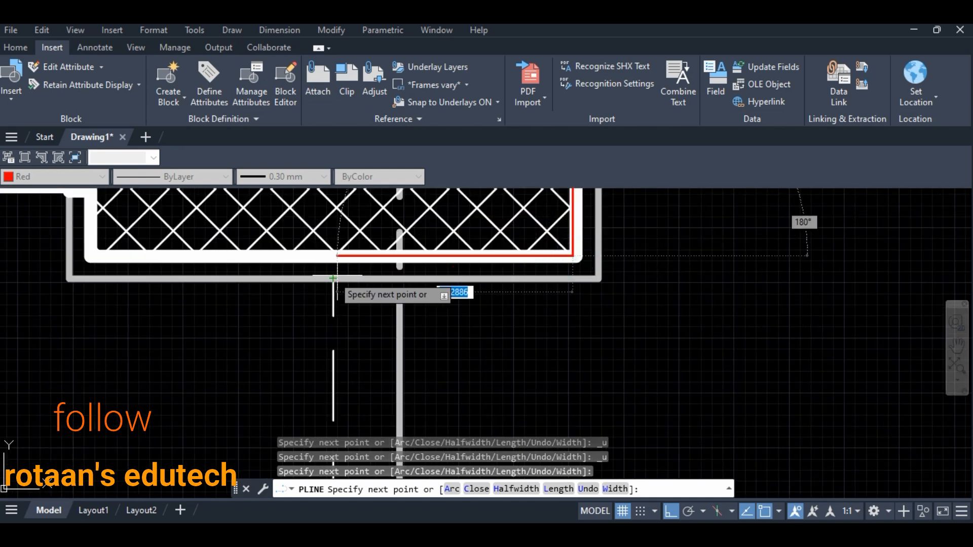
{"action": "left_click", "coordinate": [91, 256]}
Trace the polyline along the wall with the two L-A 004 louvres and turn it down around the hatched column beside L-A 005
{"action": "middle_click_drag", "start_coordinate": [90, 256], "coordinate": [671, 345]}
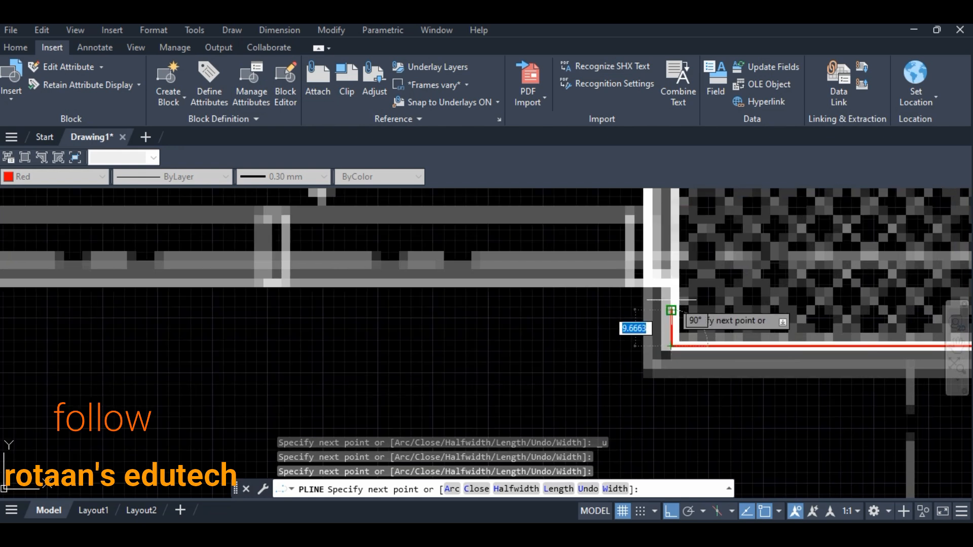
{"action": "scroll", "coordinate": [672, 286], "scroll_direction": "down", "scroll_amount": 6}
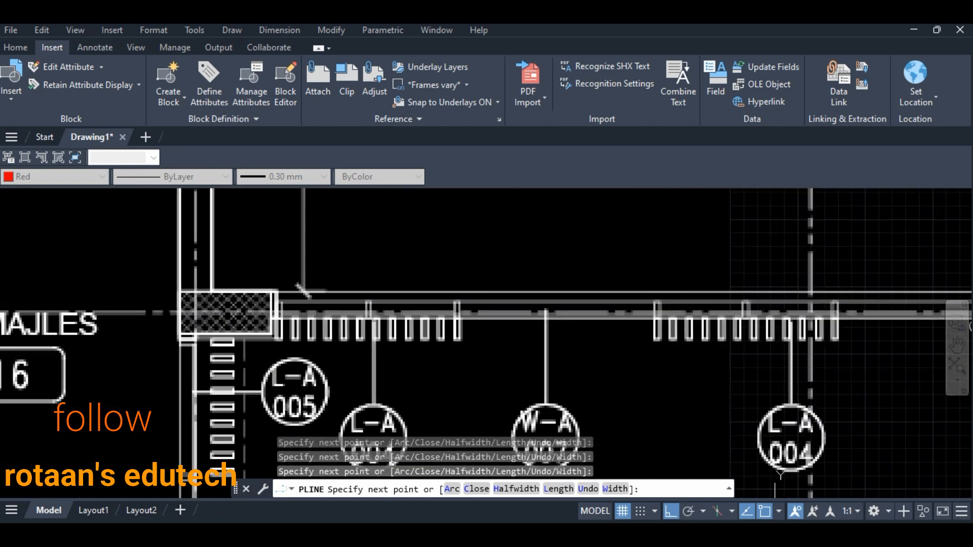
{"action": "scroll", "coordinate": [224, 313], "scroll_direction": "up", "scroll_amount": 3}
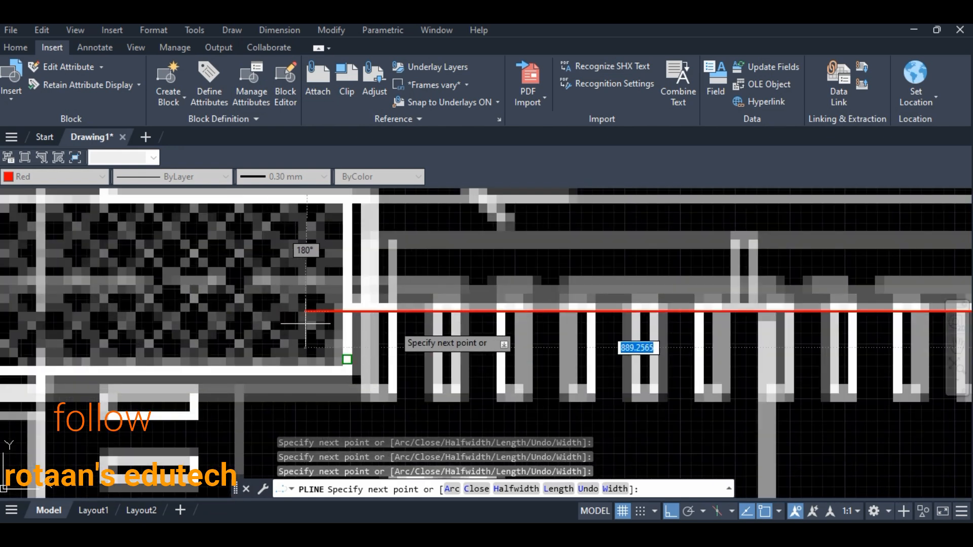
{"action": "left_click", "coordinate": [390, 307]}
{"action": "left_click", "coordinate": [388, 388]}
{"action": "scroll", "coordinate": [175, 374], "scroll_direction": "down", "scroll_amount": 2}
{"action": "middle_click_drag", "start_coordinate": [174, 374], "coordinate": [613, 245]}
{"action": "scroll", "coordinate": [583, 278], "scroll_direction": "up", "scroll_amount": 2}
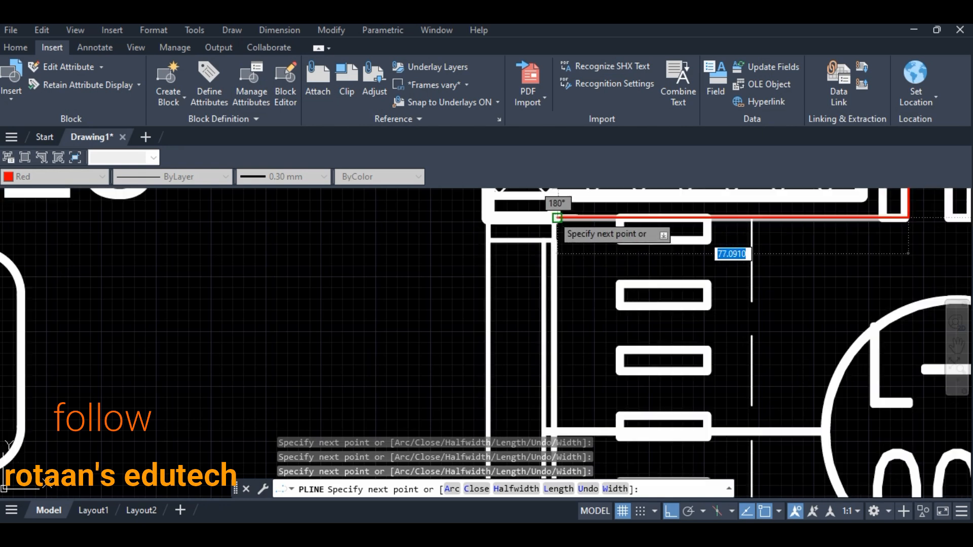
Draw the polyline down the outer wall past window W-A 008 and louvre L-A 005, then out to the wall's projecting face
{"action": "scroll", "coordinate": [542, 304], "scroll_direction": "down", "scroll_amount": 4}
{"action": "middle_click_drag", "start_coordinate": [541, 431], "coordinate": [510, 310]}
{"action": "middle_click_drag", "start_coordinate": [511, 425], "coordinate": [512, 256]}
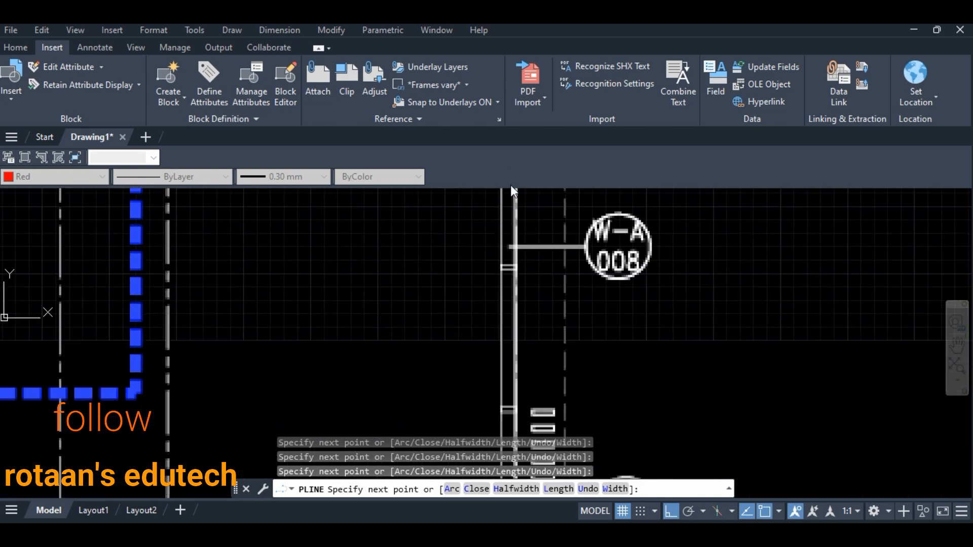
{"action": "middle_click_drag", "start_coordinate": [485, 436], "coordinate": [532, 254]}
{"action": "scroll", "coordinate": [532, 263], "scroll_direction": "down", "scroll_amount": 4}
{"action": "scroll", "coordinate": [565, 304], "scroll_direction": "up", "scroll_amount": 4}
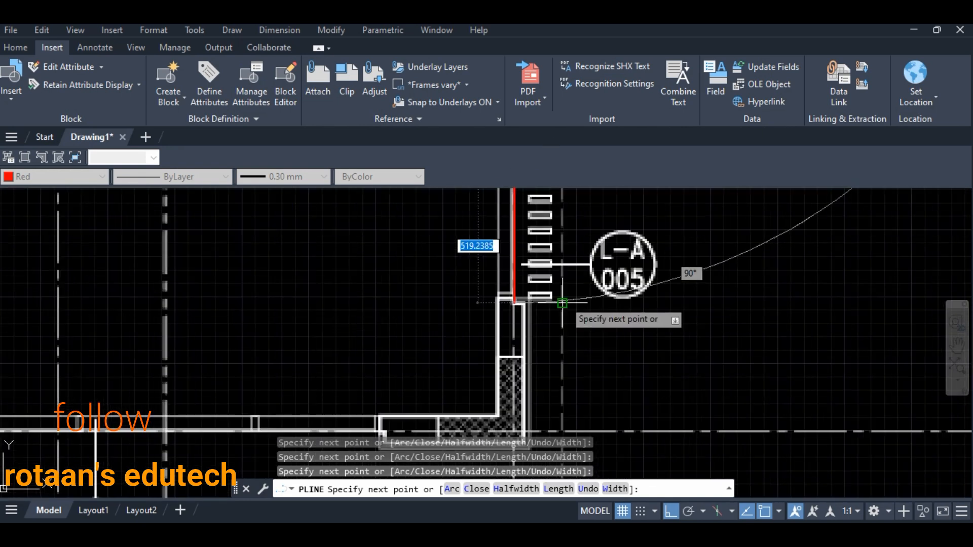
{"action": "scroll", "coordinate": [524, 303], "scroll_direction": "up", "scroll_amount": 6}
{"action": "left_click", "coordinate": [526, 302]}
Trace the polyline around the L-shaped hatched column below L-A 005, along its bottom edge and up the notch at its end
{"action": "scroll", "coordinate": [535, 336], "scroll_direction": "down", "scroll_amount": 6}
{"action": "middle_click_drag", "start_coordinate": [543, 406], "coordinate": [527, 227]}
{"action": "scroll", "coordinate": [527, 285], "scroll_direction": "up", "scroll_amount": 2}
{"action": "scroll", "coordinate": [527, 284], "scroll_direction": "up", "scroll_amount": 2}
{"action": "left_click", "coordinate": [503, 300]}
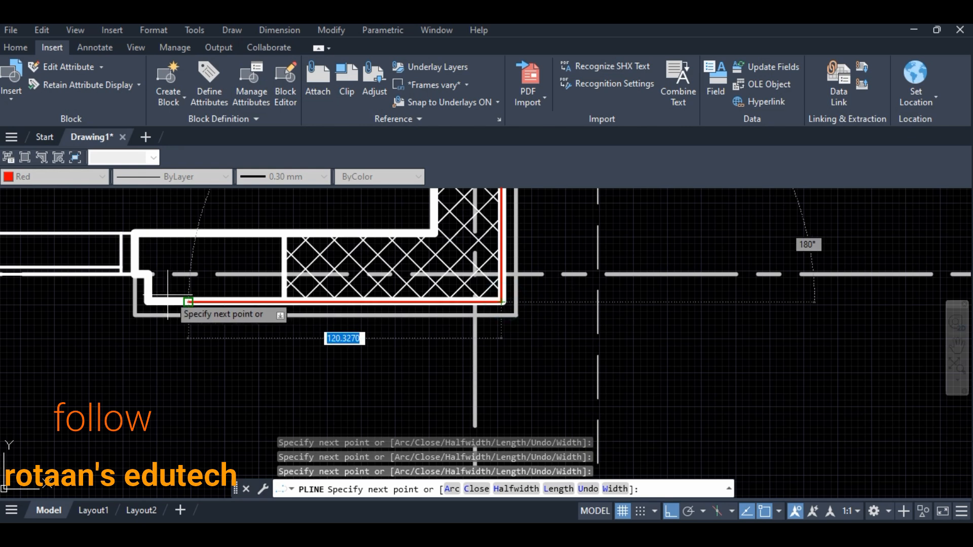
{"action": "left_click", "coordinate": [147, 302]}
{"action": "left_click", "coordinate": [147, 275]}
Extend the polyline along window W-A 009, down the opposite notch and across the bottom edge of the other L-shaped hatched column
{"action": "scroll", "coordinate": [81, 276], "scroll_direction": "down", "scroll_amount": 4}
{"action": "middle_click_drag", "start_coordinate": [75, 278], "coordinate": [861, 276]}
{"action": "scroll", "coordinate": [298, 273], "scroll_direction": "up", "scroll_amount": 4}
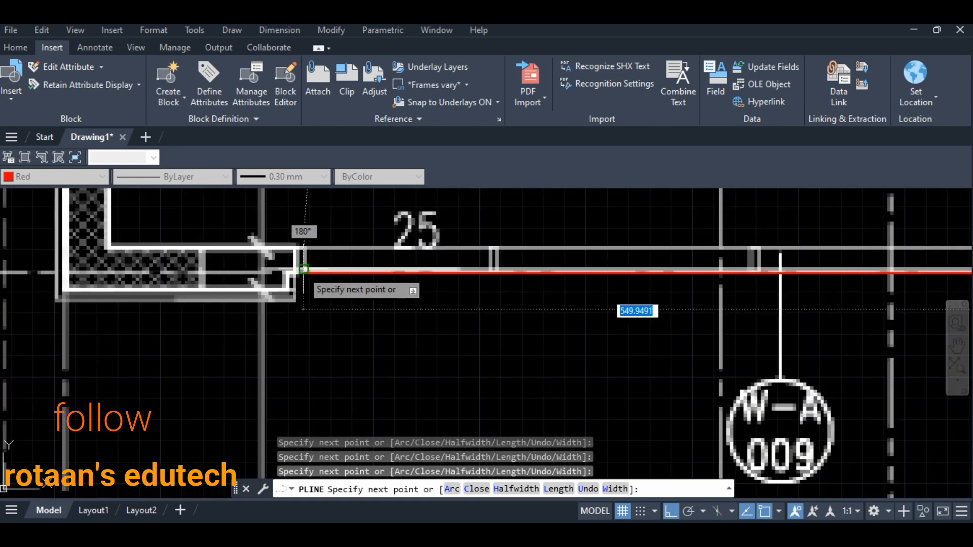
{"action": "left_click", "coordinate": [279, 274]}
{"action": "left_click", "coordinate": [277, 306]}
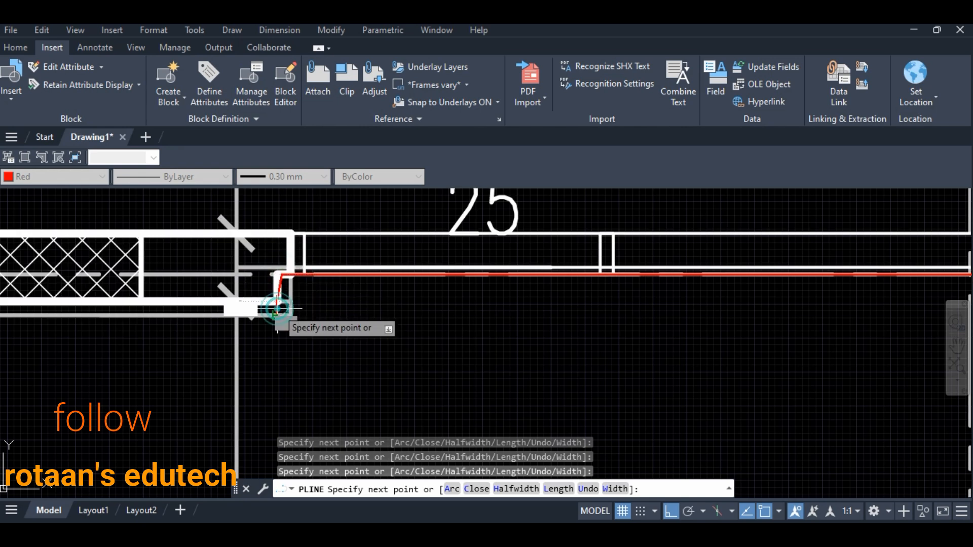
{"action": "middle_click_drag", "start_coordinate": [147, 302], "coordinate": [931, 297]}
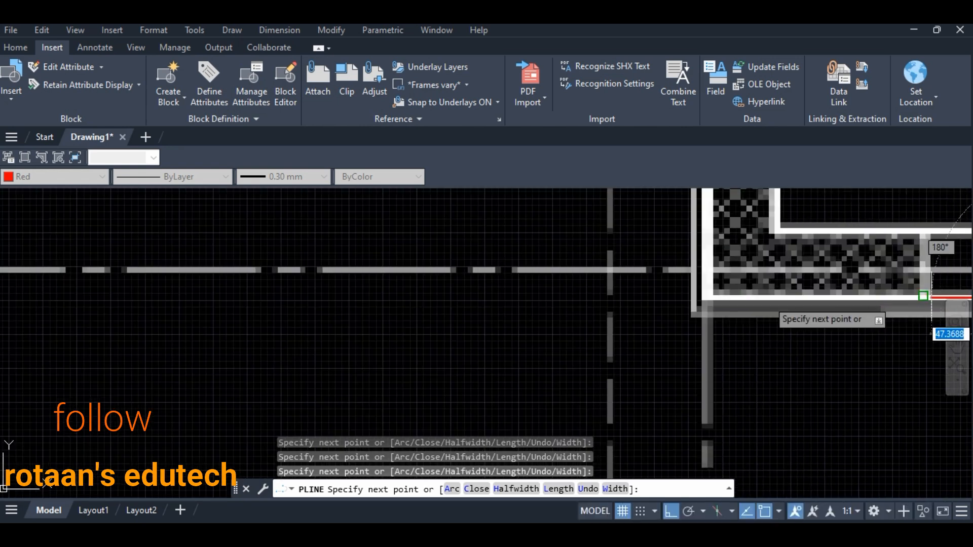
{"action": "left_click", "coordinate": [706, 297]}
Draw the polyline up the long outer wall past KITCHEN and LAUNDRY to the outer corner of ELECT and finish it
{"action": "scroll", "coordinate": [707, 294], "scroll_direction": "down", "scroll_amount": 6}
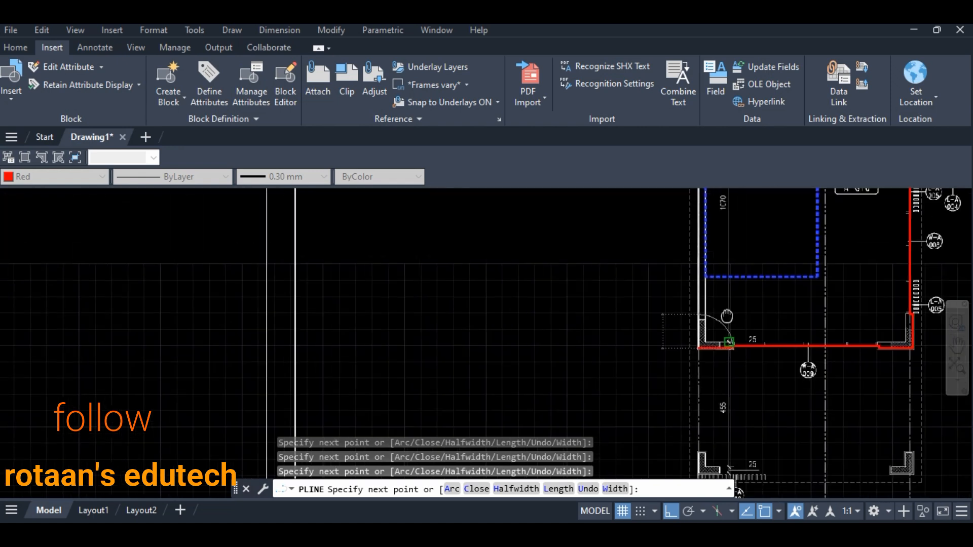
{"action": "middle_click_drag", "start_coordinate": [693, 237], "coordinate": [667, 382]}
{"action": "scroll", "coordinate": [627, 386], "scroll_direction": "up", "scroll_amount": 5}
{"action": "middle_click_drag", "start_coordinate": [660, 278], "coordinate": [624, 423]}
{"action": "middle_click_drag", "start_coordinate": [629, 246], "coordinate": [626, 364]}
{"action": "middle_click_drag", "start_coordinate": [616, 223], "coordinate": [613, 358]}
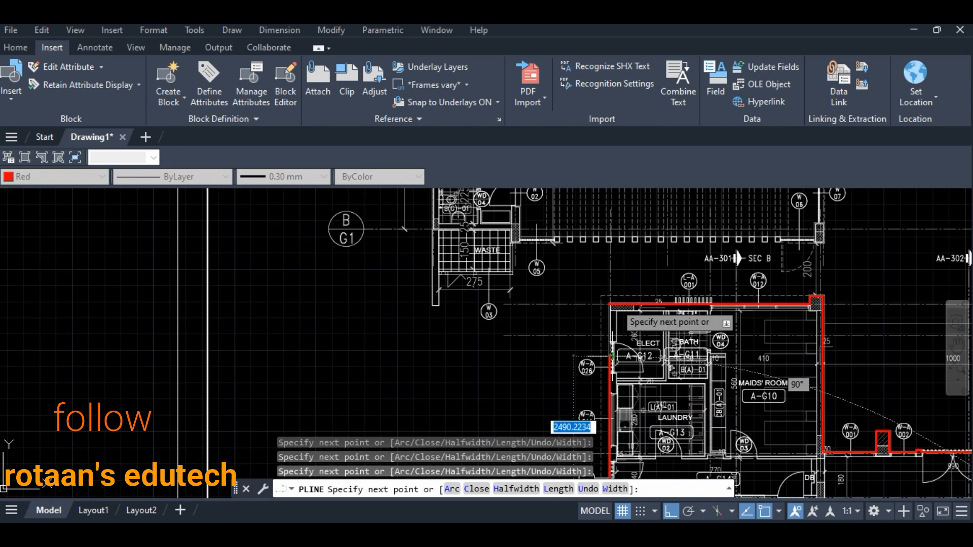
{"action": "scroll", "coordinate": [615, 297], "scroll_direction": "up", "scroll_amount": 6}
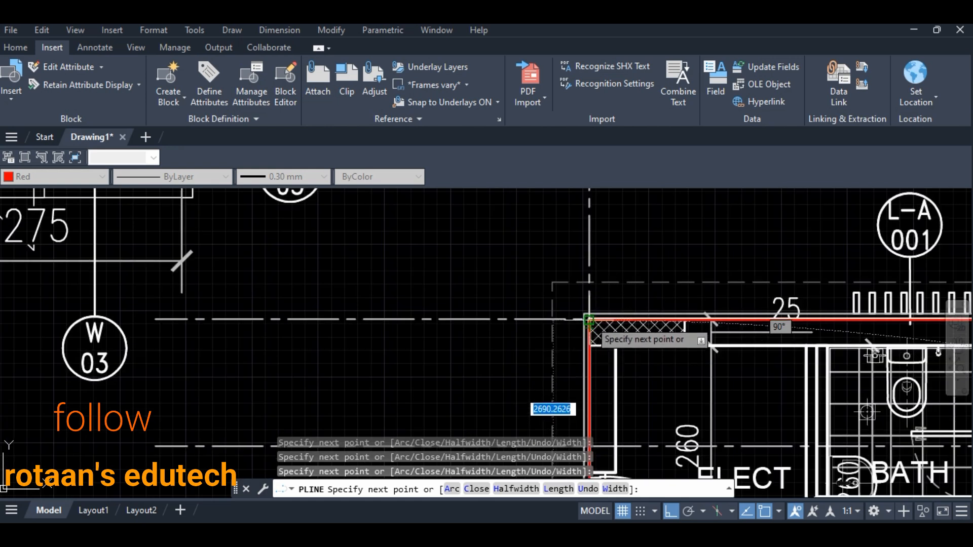
{"action": "left_click", "coordinate": [589, 320]}
{"action": "key", "text": "Return"}
Join the polyline around the MAIDS' ROOM with the rest of the traced outer wall into one polyline
{"action": "scroll", "coordinate": [660, 284], "scroll_direction": "down", "scroll_amount": 6}
{"action": "mouse_move", "coordinate": [768, 299]}
{"action": "middle_mouse_down"}
{"action": "mouse_move", "coordinate": [480, 256]}
{"action": "mouse_move", "coordinate": [567, 249]}
{"action": "middle_mouse_up"}
{"action": "left_click", "coordinate": [615, 244]}
{"action": "scroll", "coordinate": [620, 275], "scroll_direction": "down", "scroll_amount": 2}
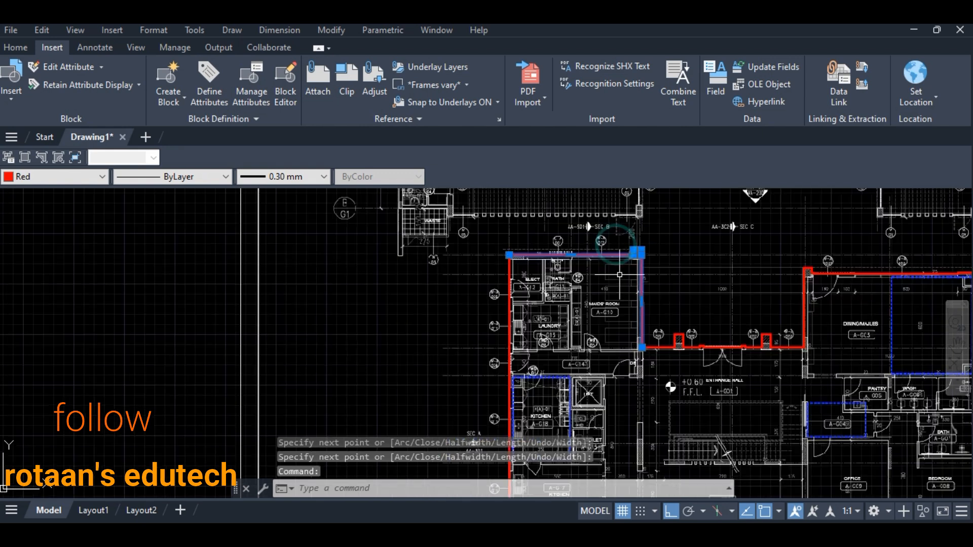
{"action": "left_click", "coordinate": [510, 273]}
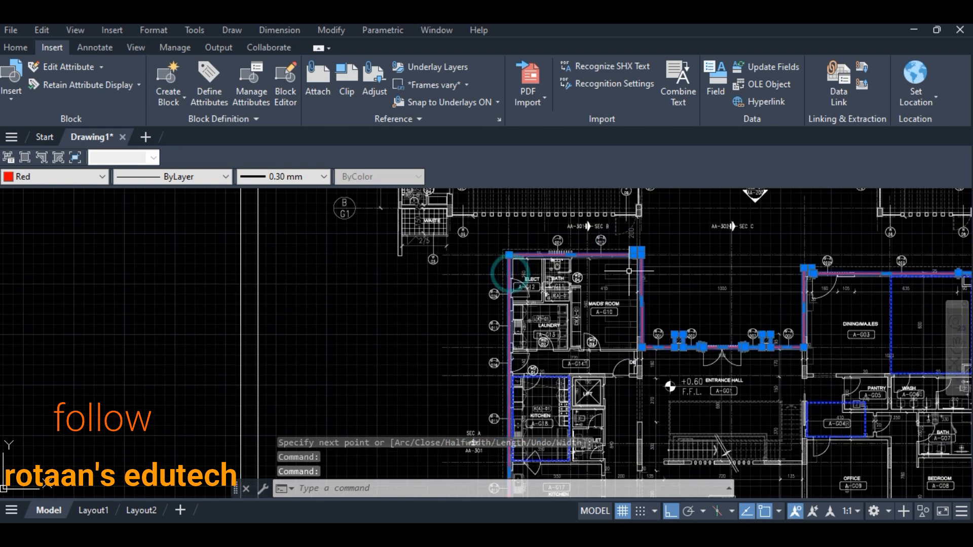
{"action": "type", "text": "J"}
{"action": "key", "text": "Return"}
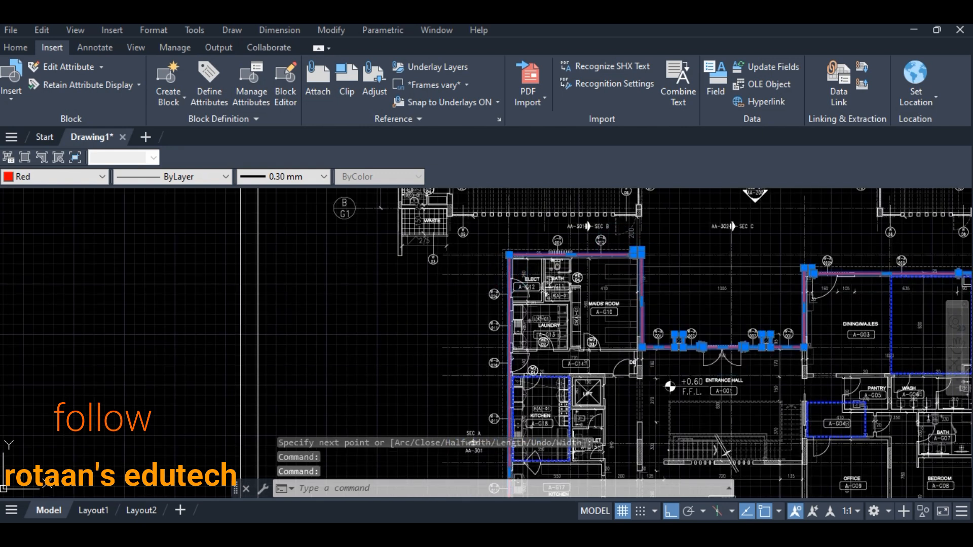
Copy the joined outer-wall outline to the empty area beside the floor plan sheet
{"action": "left_click", "coordinate": [641, 274]}
{"action": "scroll", "coordinate": [659, 276], "scroll_direction": "down", "scroll_amount": 6}
{"action": "scroll", "coordinate": [856, 350], "scroll_direction": "up", "scroll_amount": 2}
{"action": "scroll", "coordinate": [613, 284], "scroll_direction": "up", "scroll_amount": 2}
{"action": "type", "text": "C"}
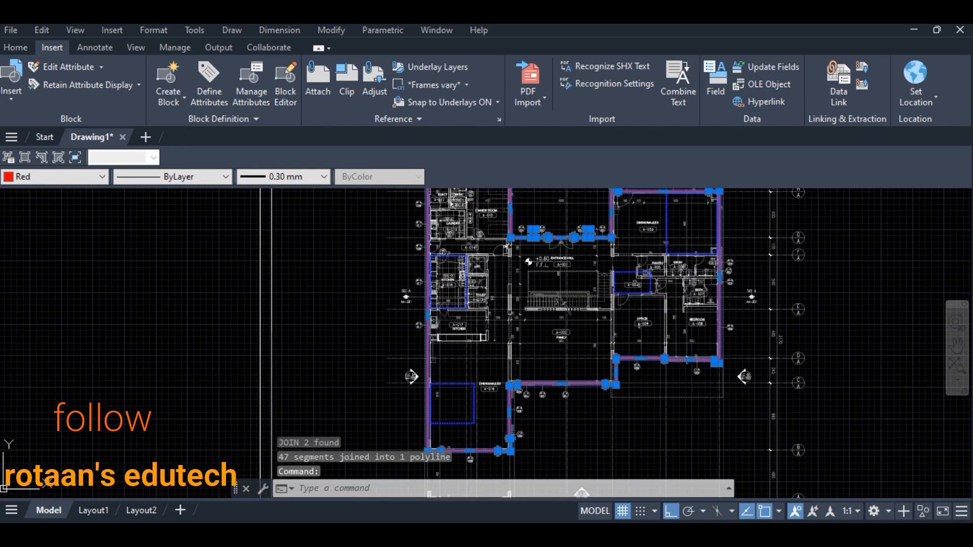
{"action": "type", "text": "O"}
{"action": "key", "text": "Return"}
{"action": "left_click", "coordinate": [718, 247]}
{"action": "scroll", "coordinate": [388, 266], "scroll_direction": "down", "scroll_amount": 2}
{"action": "middle_click_drag", "start_coordinate": [349, 274], "coordinate": [658, 397]}
{"action": "left_click", "coordinate": [446, 297]}
{"action": "key", "text": "Escape"}
Examine the copied outline's edges and corners beside the floor plan sheet
{"action": "scroll", "coordinate": [773, 287], "scroll_direction": "up", "scroll_amount": 10}
{"action": "scroll", "coordinate": [635, 403], "scroll_direction": "down", "scroll_amount": 2}
{"action": "mouse_move", "coordinate": [620, 433]}
{"action": "middle_mouse_down"}
{"action": "mouse_move", "coordinate": [575, 323]}
{"action": "mouse_move", "coordinate": [529, 256]}
{"action": "mouse_move", "coordinate": [563, 411]}
{"action": "middle_mouse_up"}
{"action": "scroll", "coordinate": [487, 322], "scroll_direction": "down", "scroll_amount": 4}
{"action": "middle_click_drag", "start_coordinate": [497, 286], "coordinate": [492, 341]}
{"action": "scroll", "coordinate": [471, 277], "scroll_direction": "up", "scroll_amount": 2}
{"action": "middle_click_drag", "start_coordinate": [684, 406], "coordinate": [386, 237]}
{"action": "scroll", "coordinate": [483, 328], "scroll_direction": "down", "scroll_amount": 2}
{"action": "mouse_move", "coordinate": [487, 329]}
{"action": "middle_mouse_down"}
{"action": "mouse_move", "coordinate": [459, 247]}
{"action": "mouse_move", "coordinate": [544, 308]}
{"action": "middle_mouse_up"}
{"action": "scroll", "coordinate": [486, 272], "scroll_direction": "up", "scroll_amount": 2}
{"action": "middle_click_drag", "start_coordinate": [490, 272], "coordinate": [500, 277]}
{"action": "scroll", "coordinate": [487, 277], "scroll_direction": "down", "scroll_amount": 6}
{"action": "scroll", "coordinate": [213, 268], "scroll_direction": "down", "scroll_amount": 2}
{"action": "mouse_move", "coordinate": [213, 268]}
{"action": "middle_mouse_down"}
{"action": "mouse_move", "coordinate": [518, 288]}
{"action": "mouse_move", "coordinate": [589, 278]}
{"action": "middle_mouse_up"}
{"action": "scroll", "coordinate": [518, 288], "scroll_direction": "up", "scroll_amount": 2}
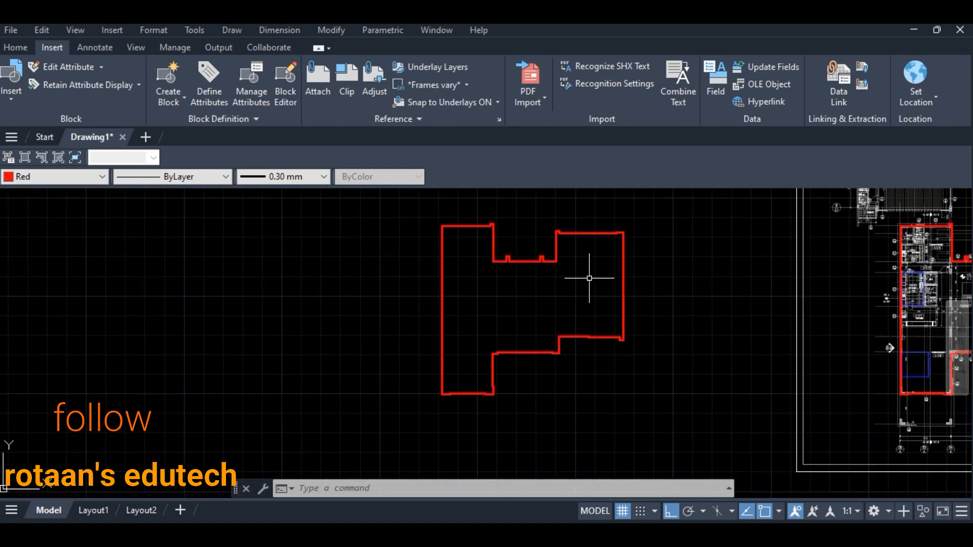
List the copied outline's object data and read its area and perimeter
{"action": "type", "text": "S"}
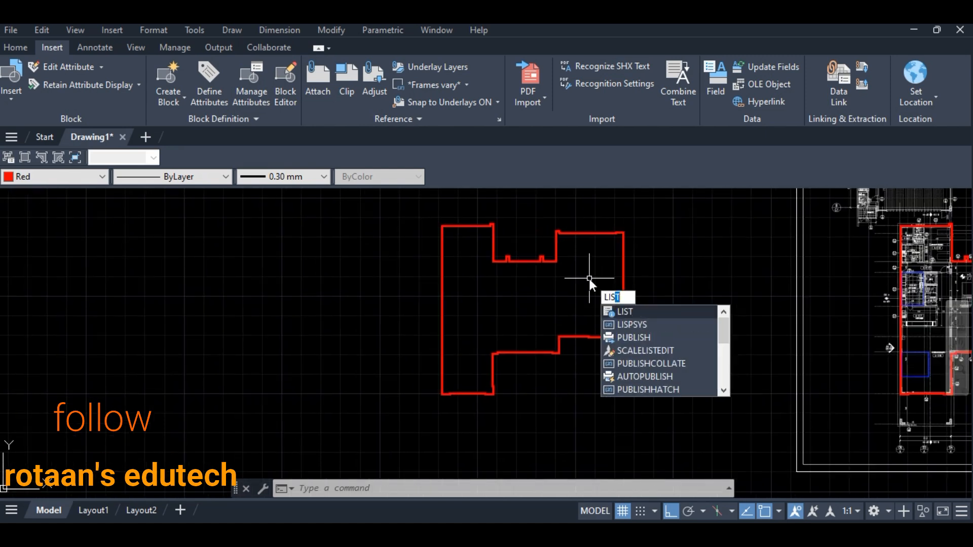
{"action": "key", "text": "Return"}
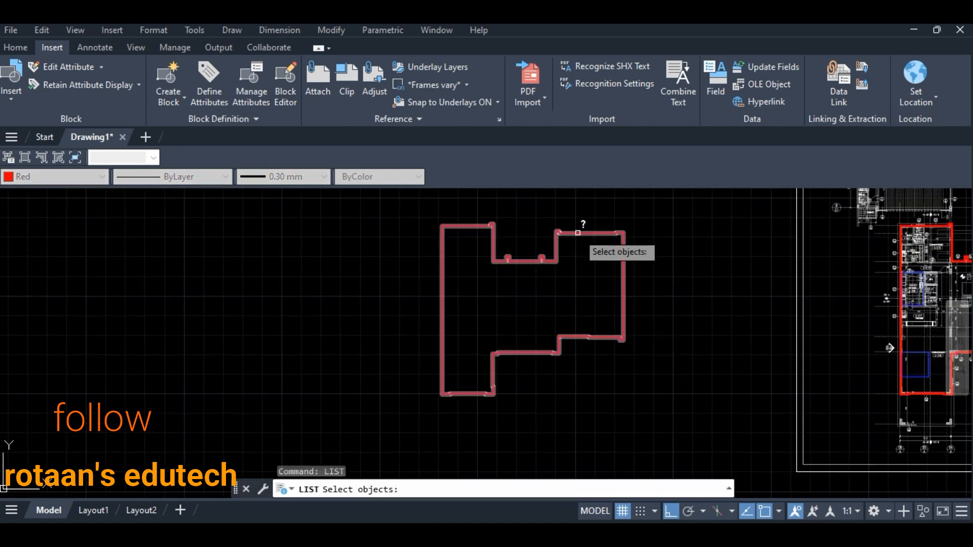
{"action": "left_click", "coordinate": [578, 232]}
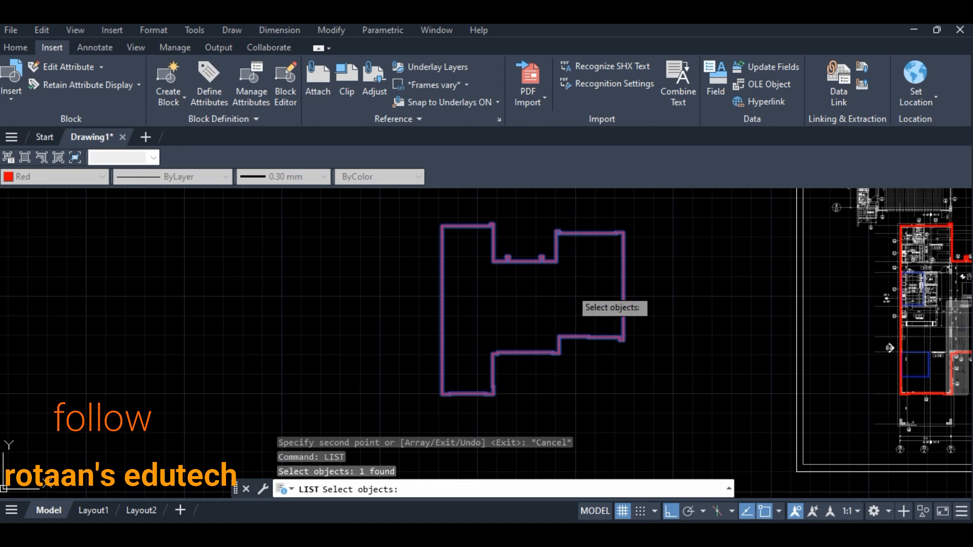
{"action": "key", "text": "Return"}
{"action": "left_click_drag", "start_coordinate": [343, 344], "coordinate": [436, 342]}
{"action": "scroll", "coordinate": [498, 366], "scroll_direction": "up", "scroll_amount": 1}
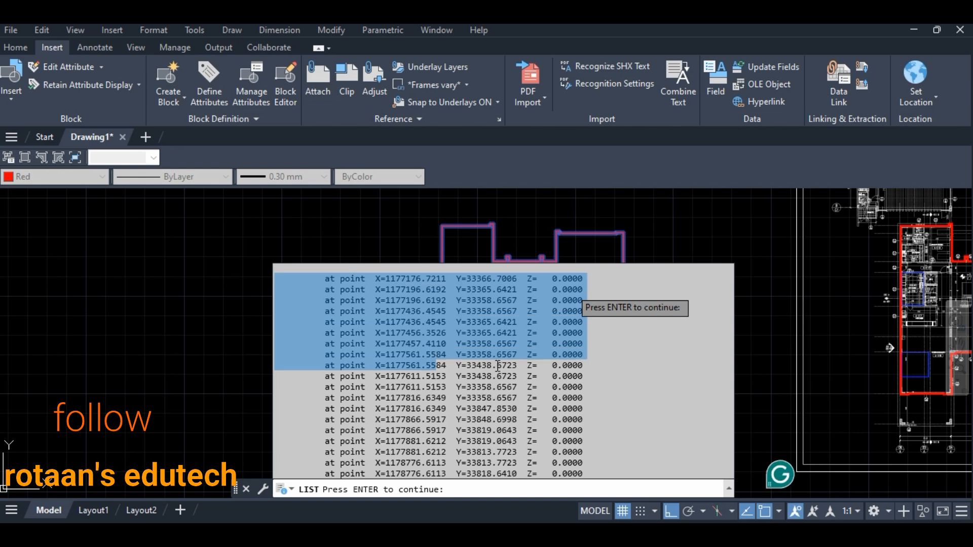
{"action": "scroll", "coordinate": [497, 364], "scroll_direction": "up", "scroll_amount": 8}
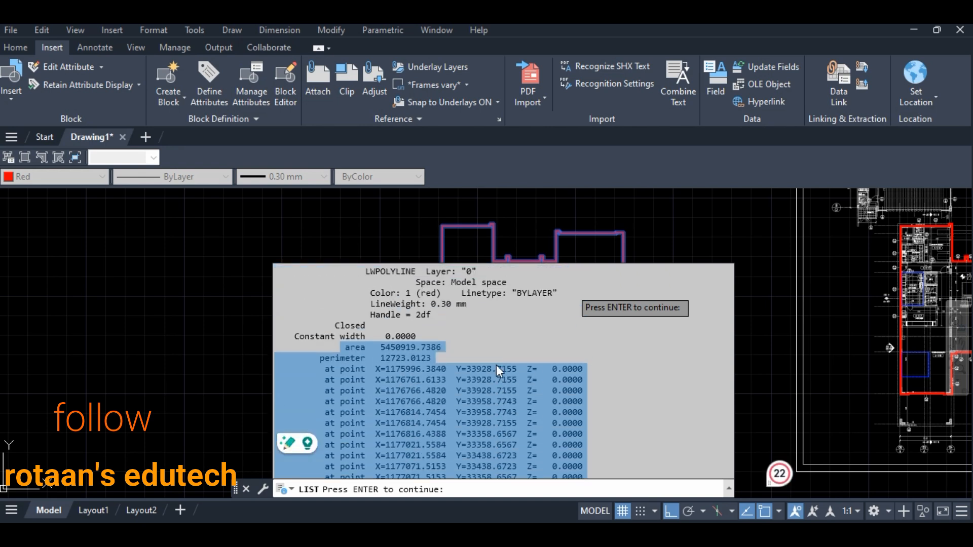
{"action": "left_click", "coordinate": [496, 327]}
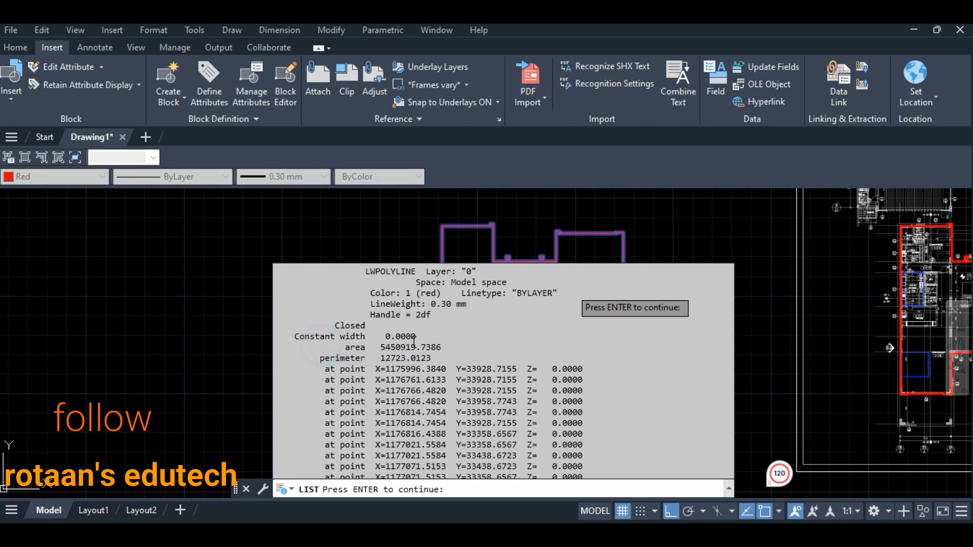
{"action": "left_click", "coordinate": [173, 282]}
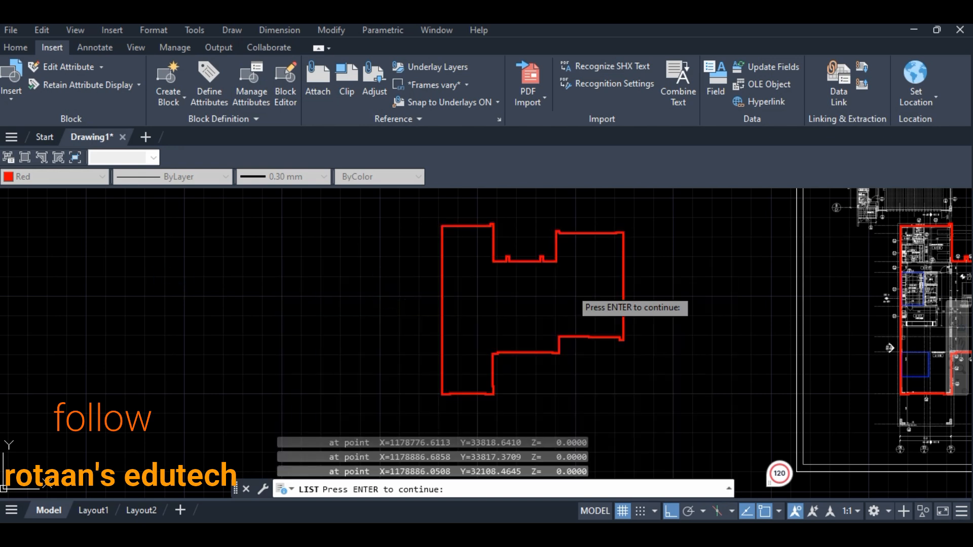
{"action": "key", "text": "Return"}
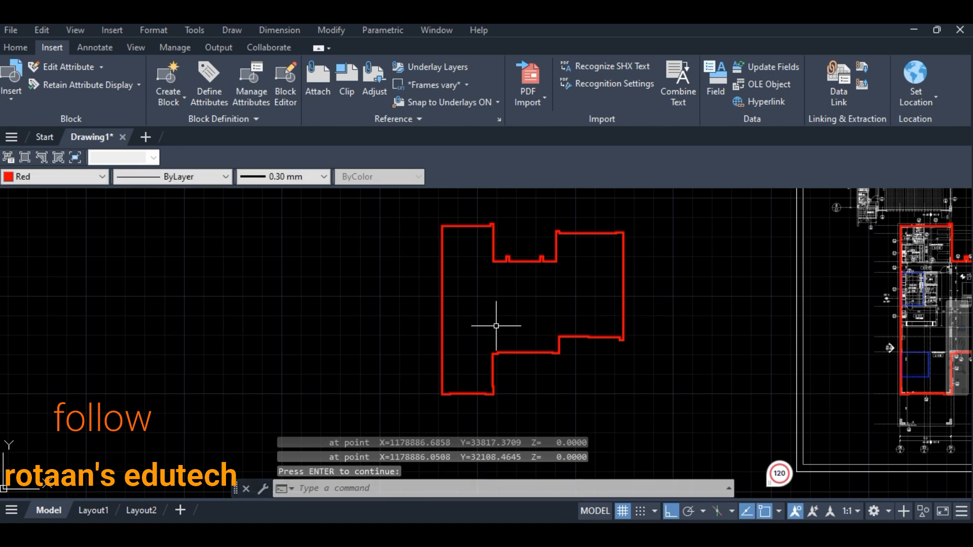
{"action": "middle_click_drag", "start_coordinate": [544, 288], "coordinate": [481, 304]}
{"action": "type", "text": "area"}
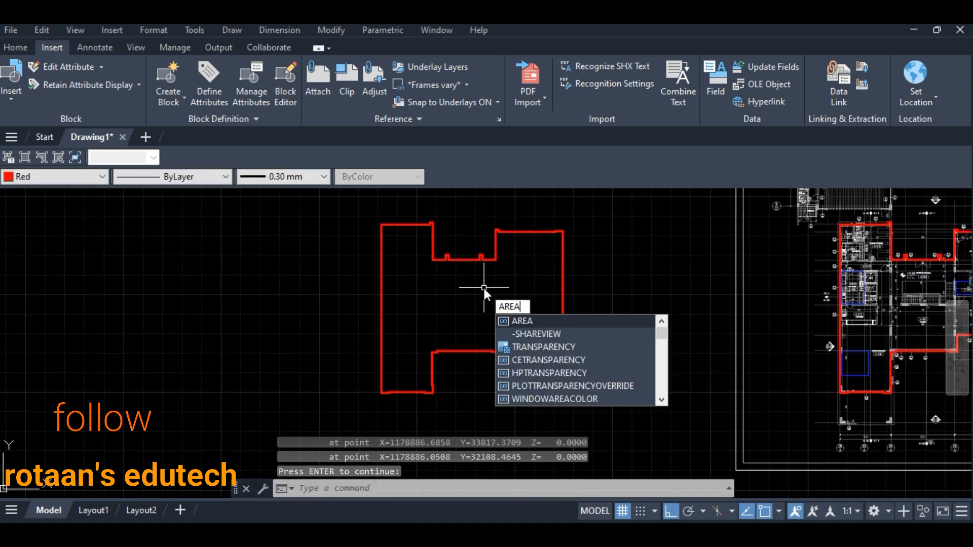
{"action": "key", "text": "Return"}
{"action": "key", "text": "Return"}
{"action": "key", "text": "Escape"}
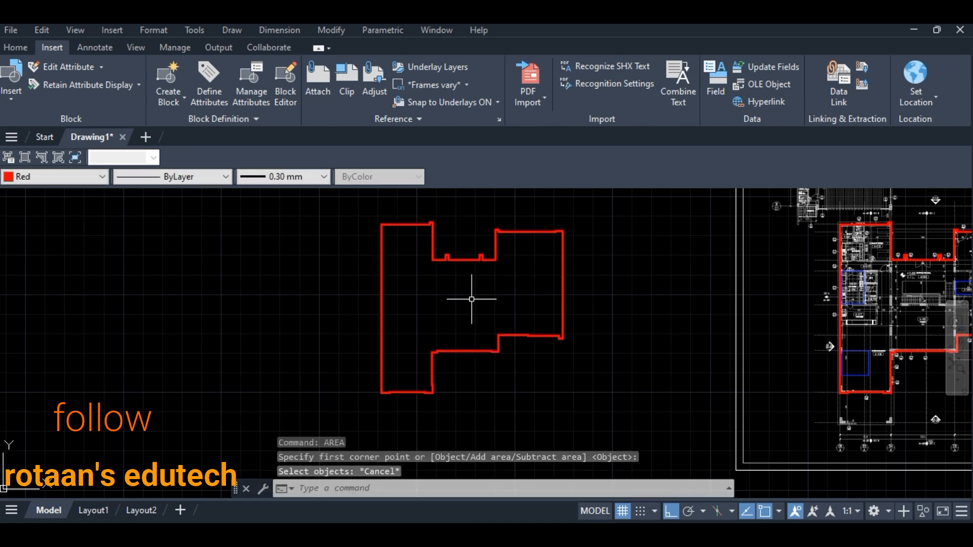
Measure the copied outline's area and perimeter with the AREA command's Object option
{"action": "type", "text": "AREA"}
{"action": "key", "text": "Return"}
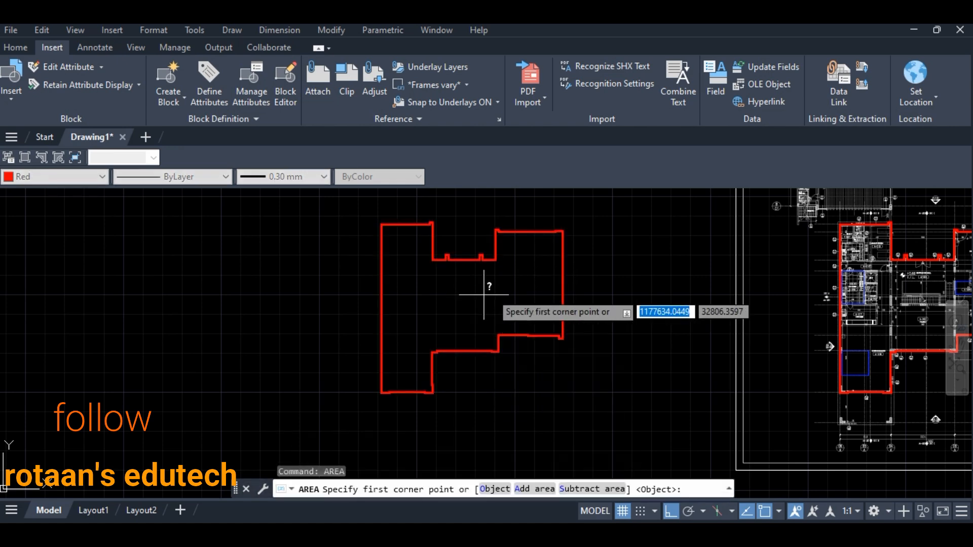
{"action": "left_click", "coordinate": [497, 491]}
{"action": "left_click", "coordinate": [562, 327]}
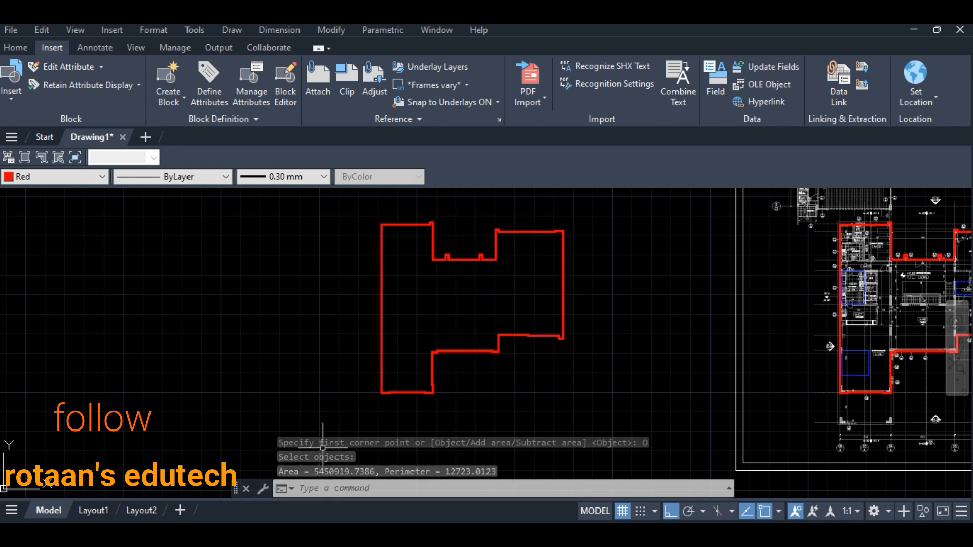
{"action": "scroll", "coordinate": [315, 329], "scroll_direction": "down", "scroll_amount": 4}
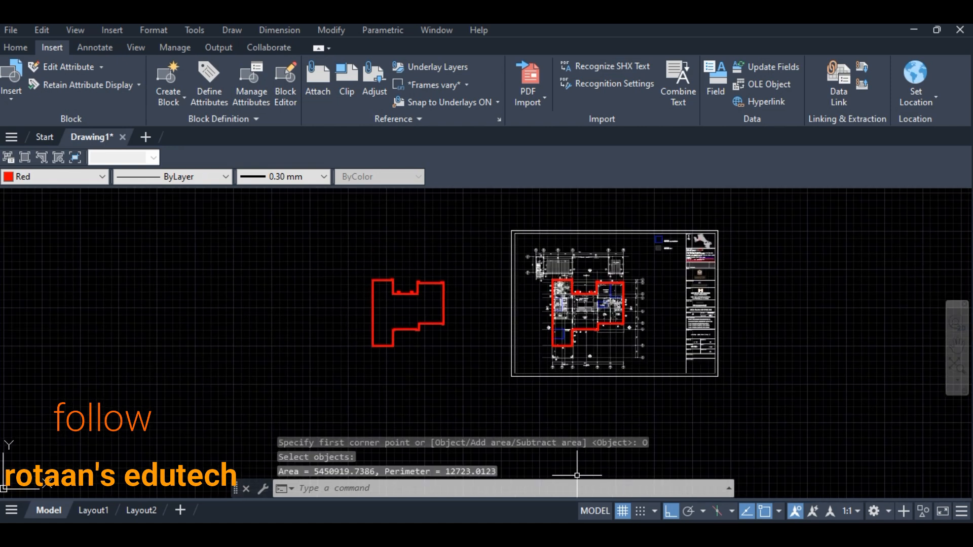
Switch to Excel 2016 and create a blank workbook
{"action": "left_click", "coordinate": [127, 535]}
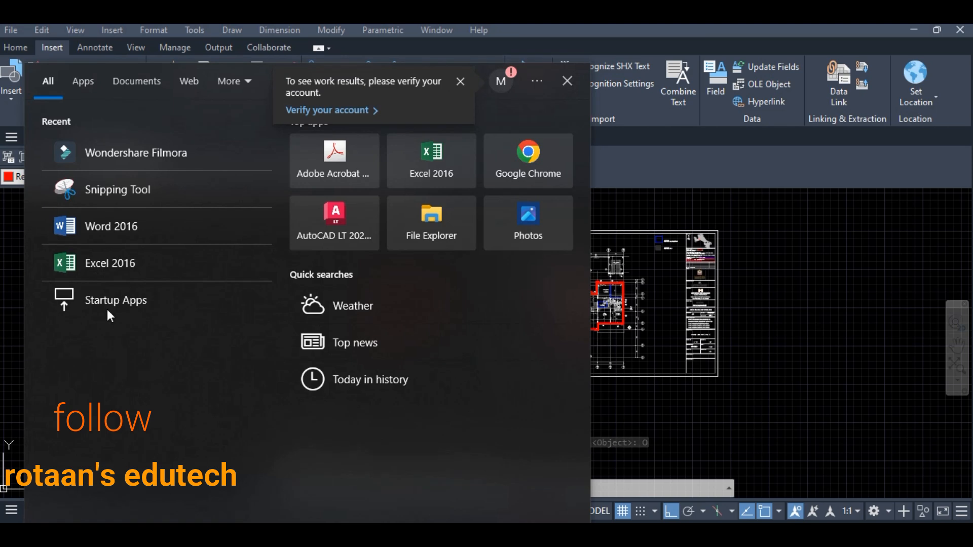
{"action": "type", "text": "ex"}
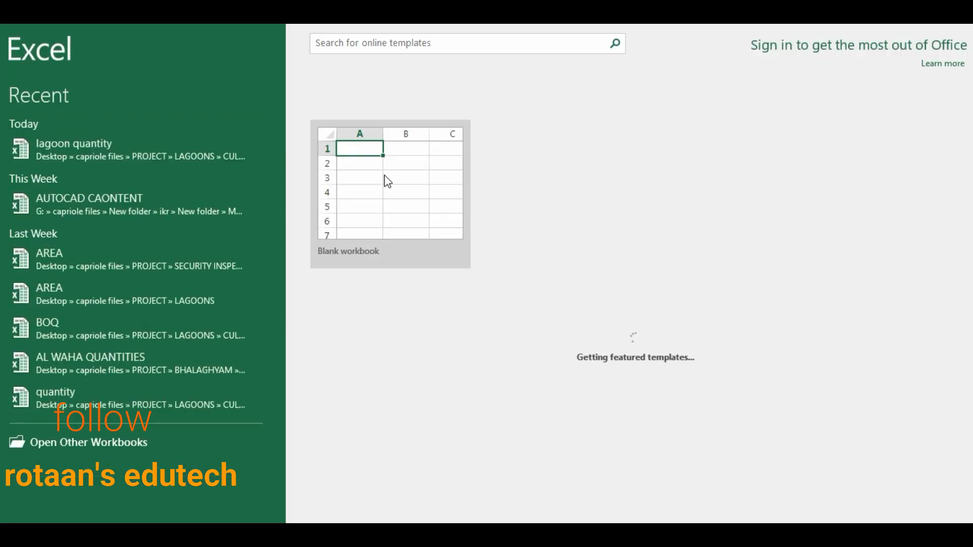
{"action": "left_click", "coordinate": [384, 175]}
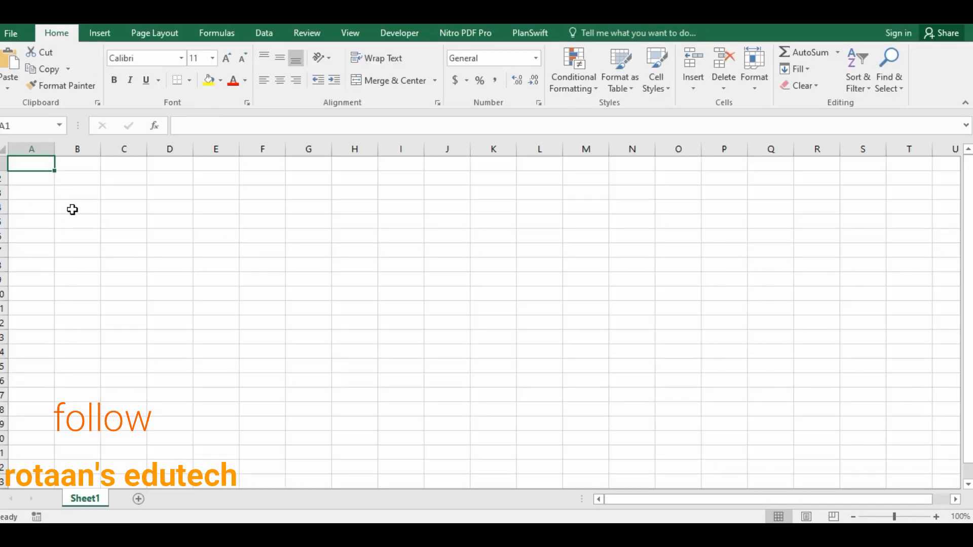
Merge and center cells A3 to E3, and enter the column heading SR.NO in cell A5
{"action": "left_click_drag", "start_coordinate": [41, 191], "coordinate": [213, 191]}
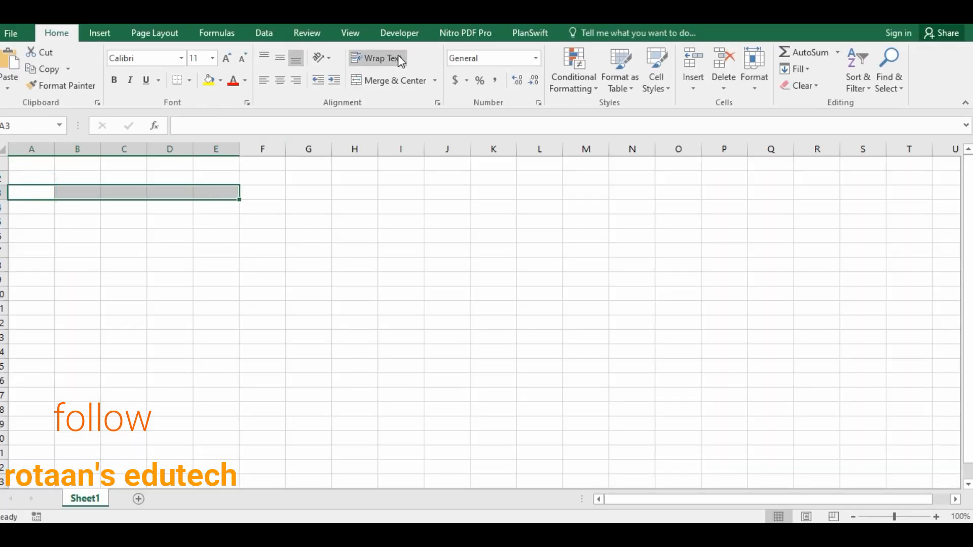
{"action": "left_click", "coordinate": [388, 80]}
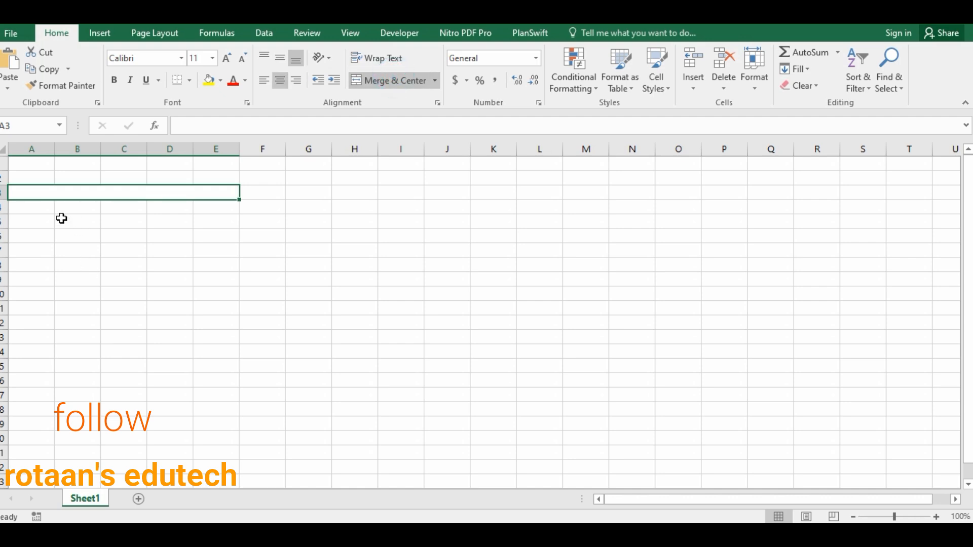
{"action": "left_click", "coordinate": [34, 225]}
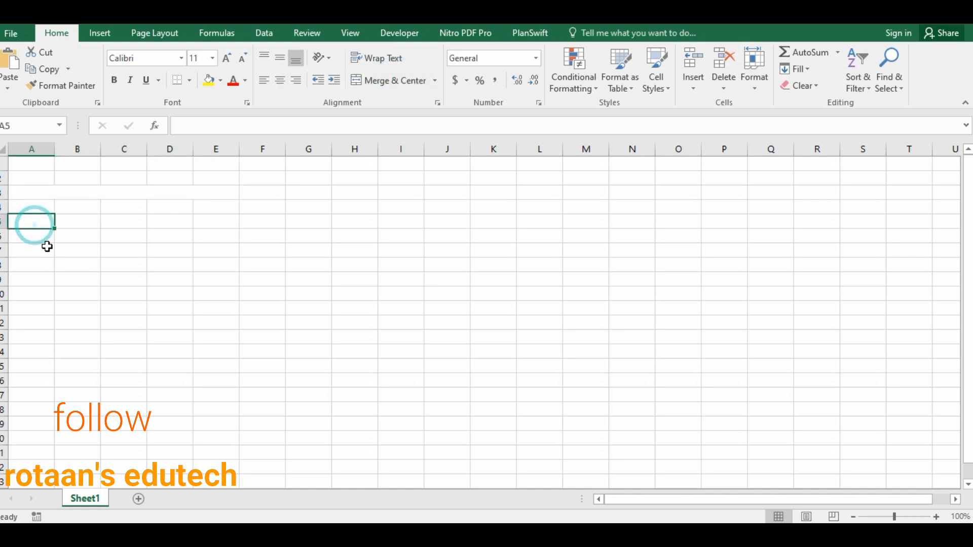
{"action": "left_click", "coordinate": [92, 222]}
{"action": "left_click", "coordinate": [37, 222]}
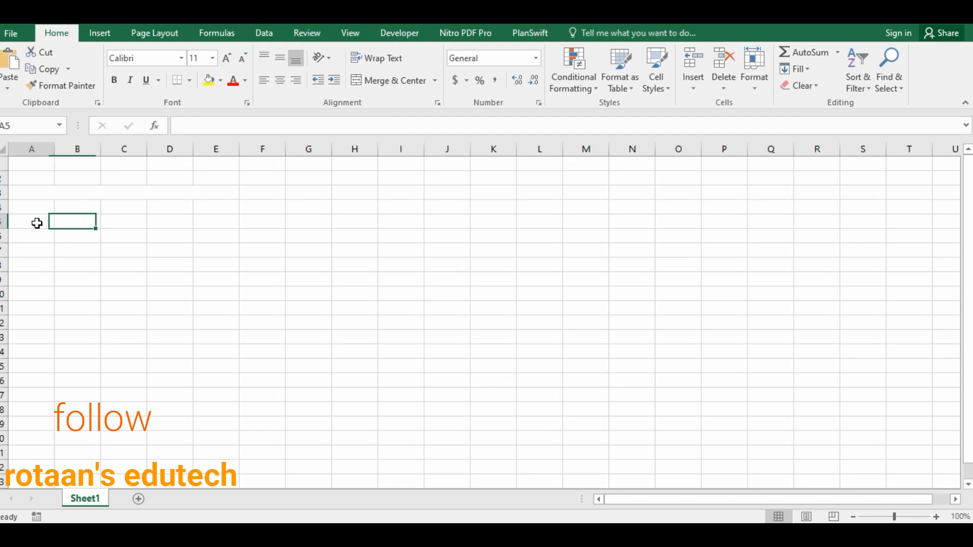
{"action": "type", "text": "SR.NO"}
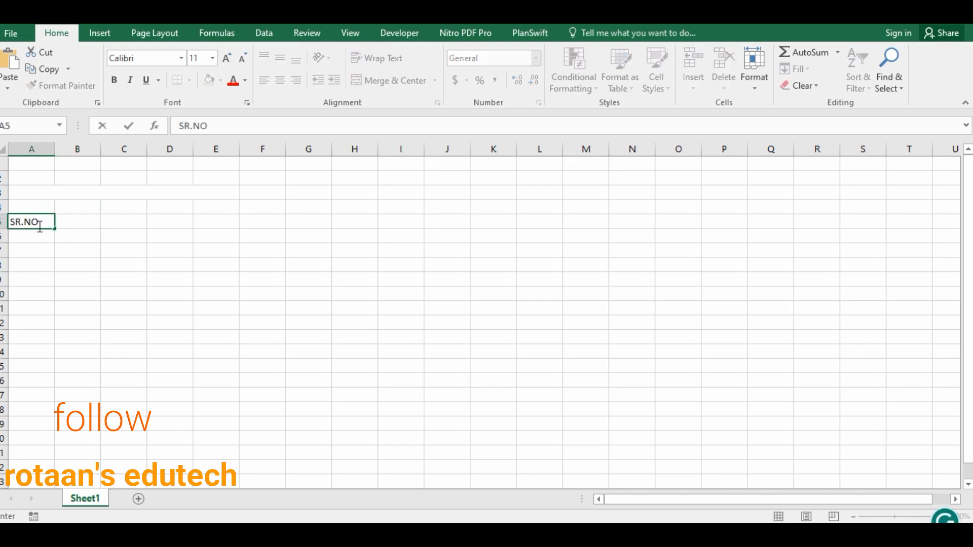
{"action": "key", "text": "Return"}
Enter the heading GROUND FLOOR in cell B5 and widen column B to fit it
{"action": "left_click", "coordinate": [79, 221]}
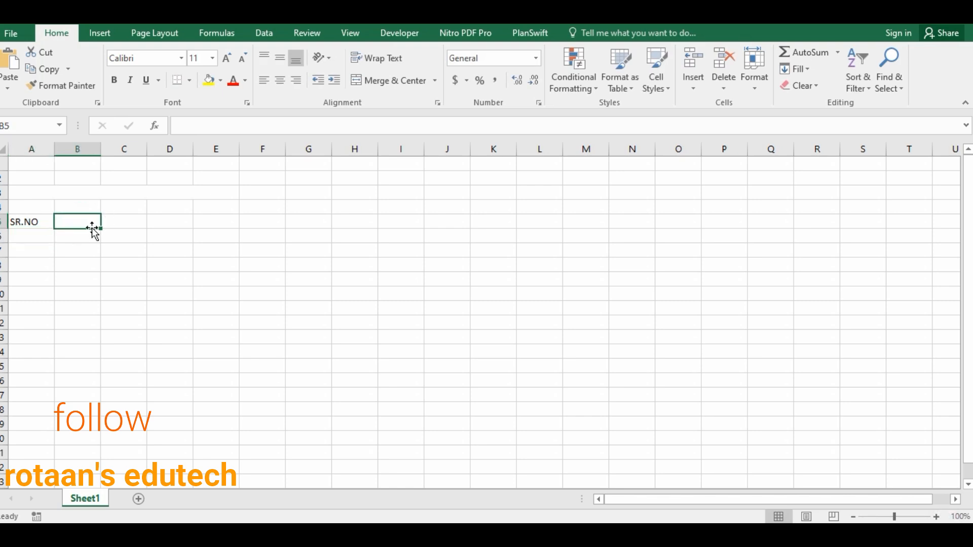
{"action": "type", "text": "GROUN"}
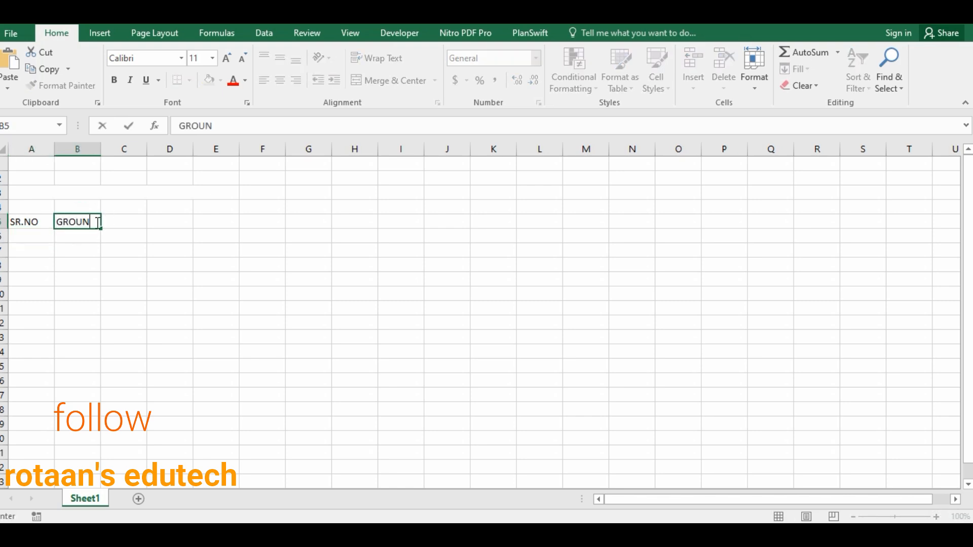
{"action": "type", "text": "D FLOOR"}
{"action": "key", "text": "Return"}
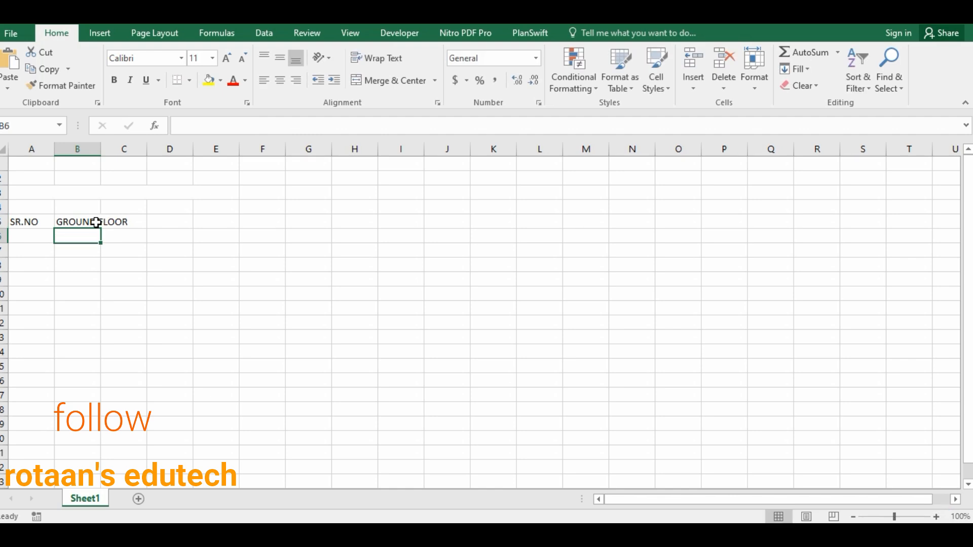
{"action": "left_click_drag", "start_coordinate": [100, 149], "coordinate": [132, 149]}
Enter the title BUILD UP AREA in the merged cell in row 3
{"action": "left_click", "coordinate": [71, 188]}
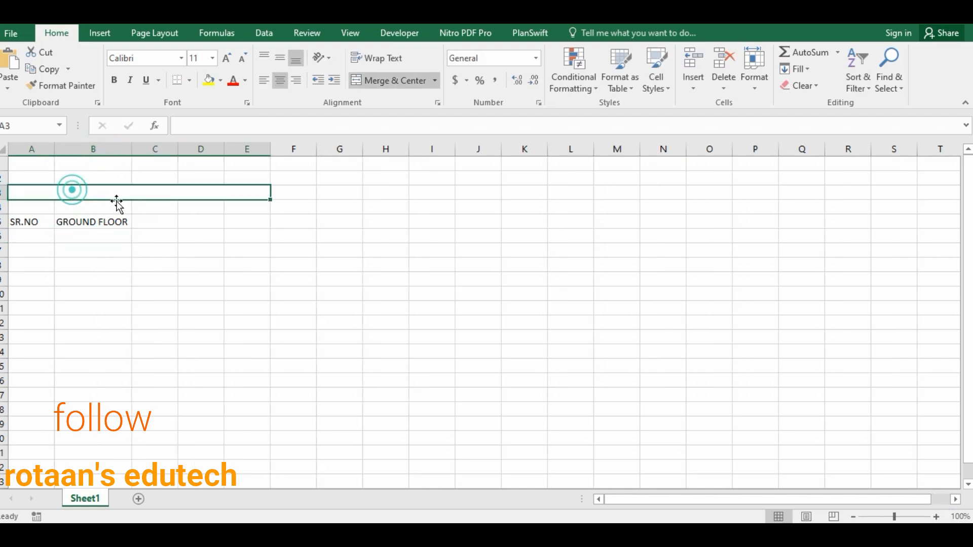
{"action": "type", "text": "AREA"}
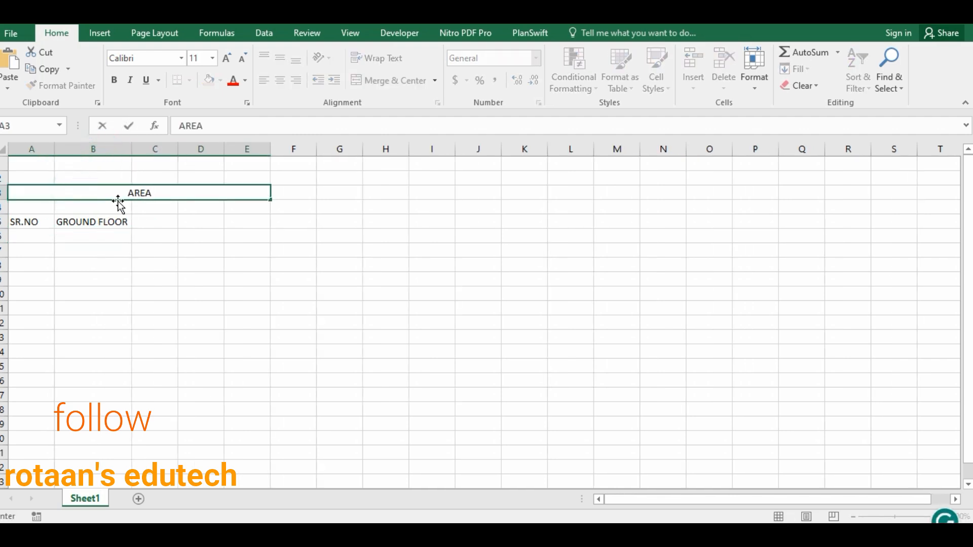
{"action": "key", "text": "BackSpace"}
{"action": "key", "text": "BackSpace"}
{"action": "key", "text": "BackSpace"}
{"action": "key", "text": "BackSpace"}
{"action": "type", "text": "BUILD UP "}
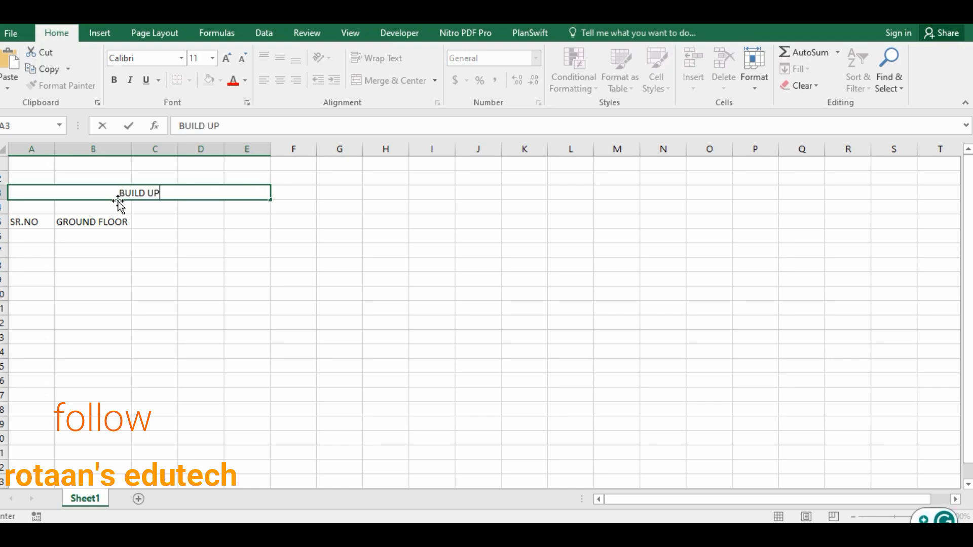
{"action": "type", "text": "A"}
{"action": "key", "text": "BackSpace"}
{"action": "type", "text": "AREA"}
{"action": "key", "text": "Return"}
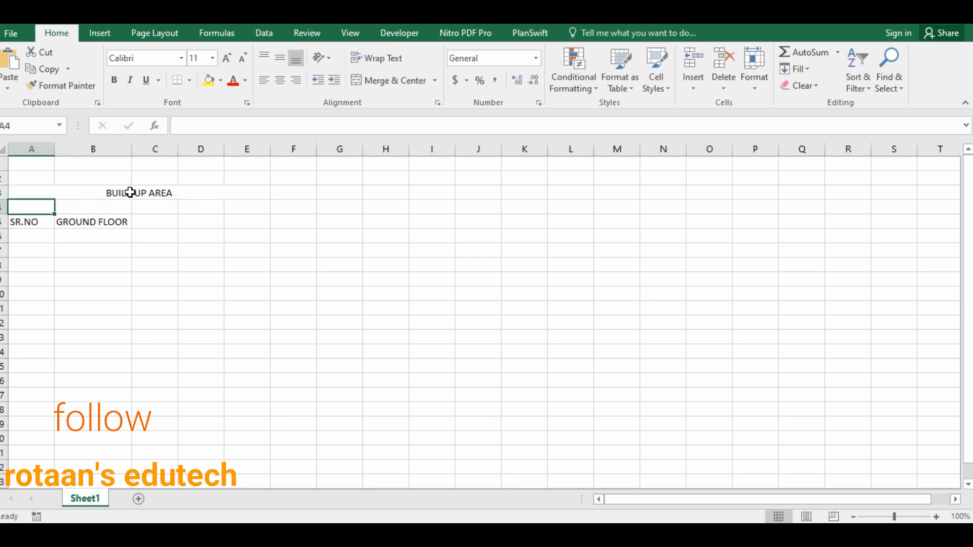
Make the BUILD UP AREA title bold and select cell B6 under the GROUND FLOOR heading
{"action": "left_click", "coordinate": [136, 192]}
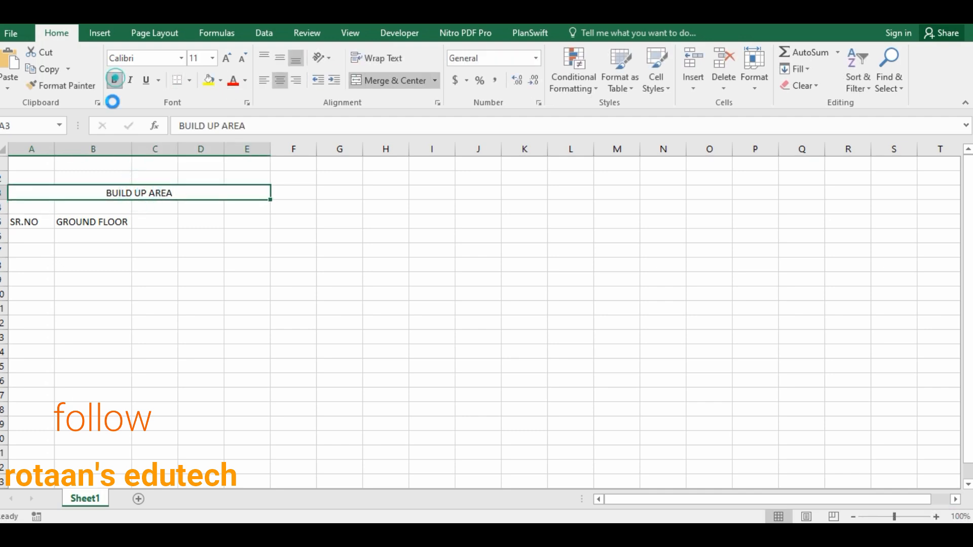
{"action": "left_click", "coordinate": [114, 79]}
{"action": "left_click", "coordinate": [205, 234]}
{"action": "left_click", "coordinate": [103, 239]}
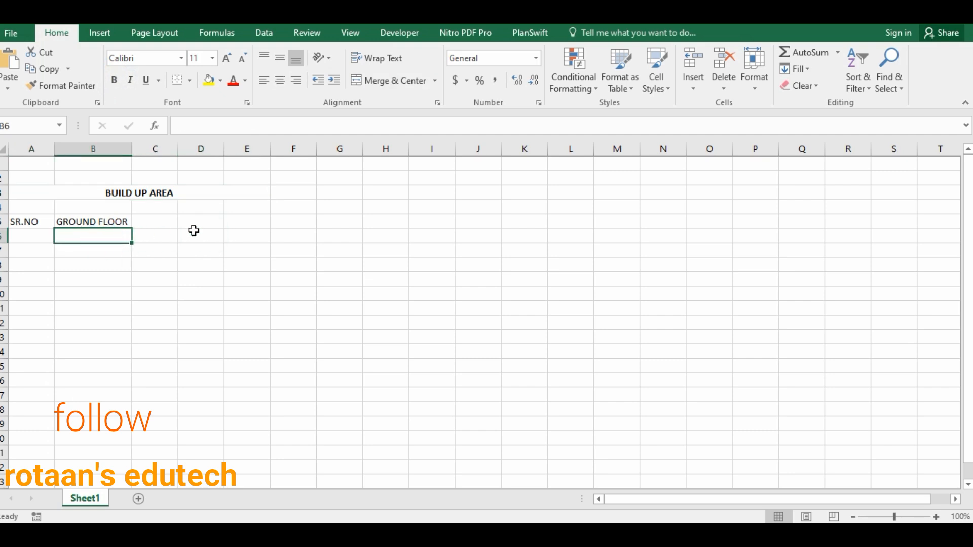
Switch to AutoCAD and measure the copied outline's area and perimeter with the AREA command's Object option
{"action": "key", "text": "alt+Tab"}
{"action": "key", "text": "Tab"}
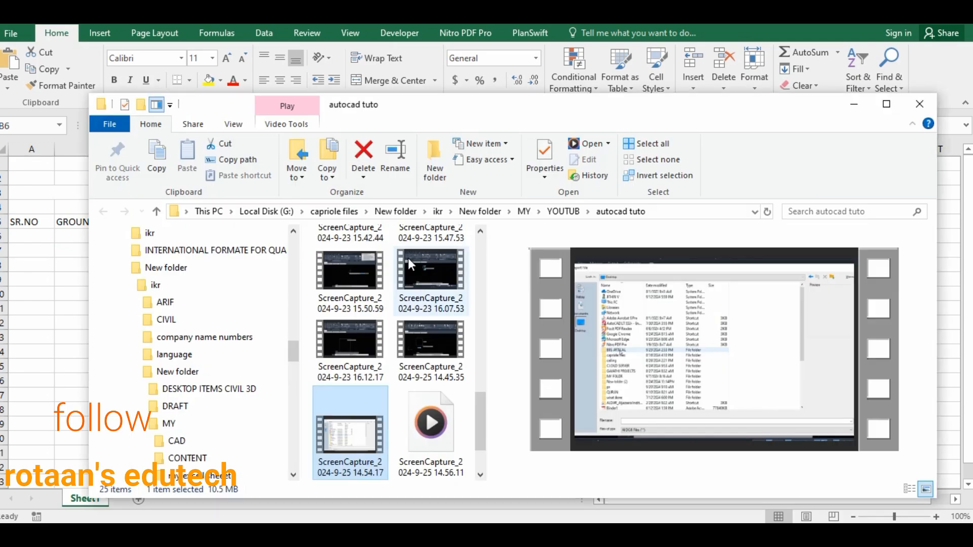
{"action": "key", "text": "alt+Tab"}
{"action": "key", "text": "alt+Tab"}
{"action": "scroll", "coordinate": [385, 283], "scroll_direction": "up", "scroll_amount": 5}
{"action": "type", "text": "AREA"}
{"action": "key", "text": "Return"}
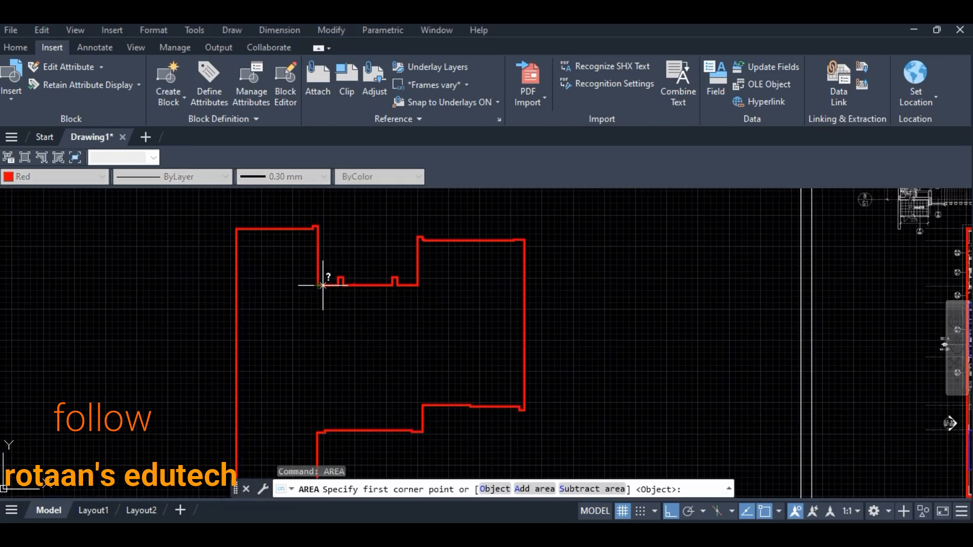
{"action": "key", "text": "Return"}
{"action": "left_click", "coordinate": [320, 286]}
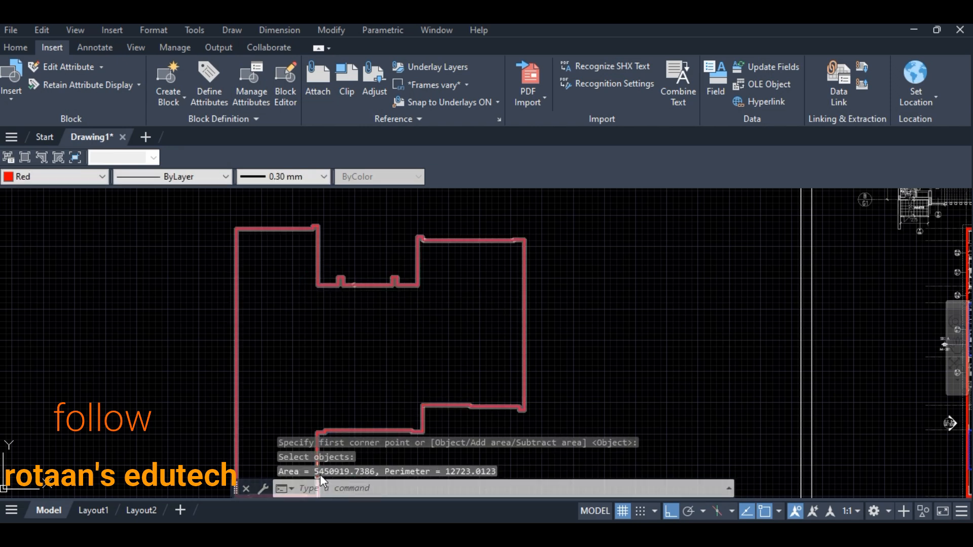
Switch back to Excel and begin the ground floor area formula in cell B6 with =545
{"action": "key", "text": "alt+Tab"}
{"action": "key", "text": "Tab"}
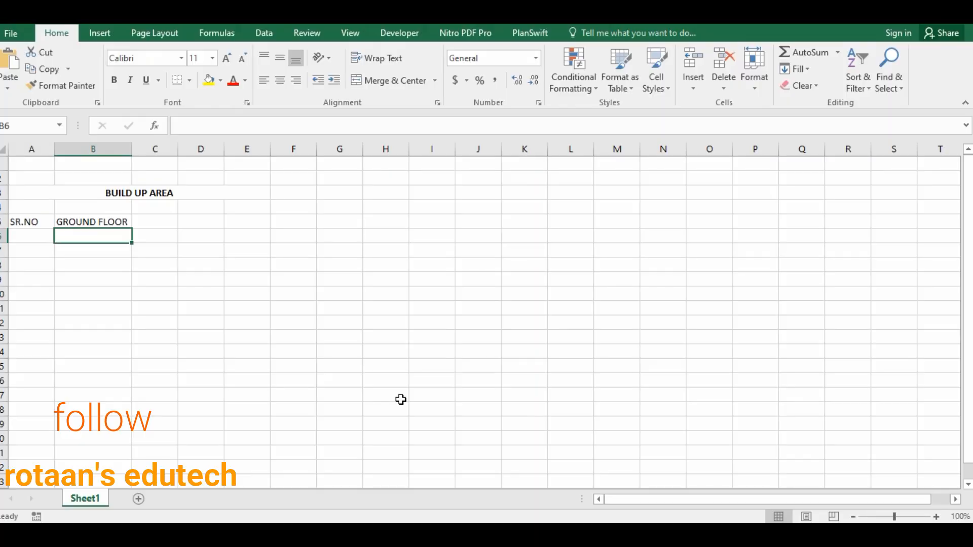
{"action": "left_click", "coordinate": [119, 235]}
{"action": "type", "text": "="}
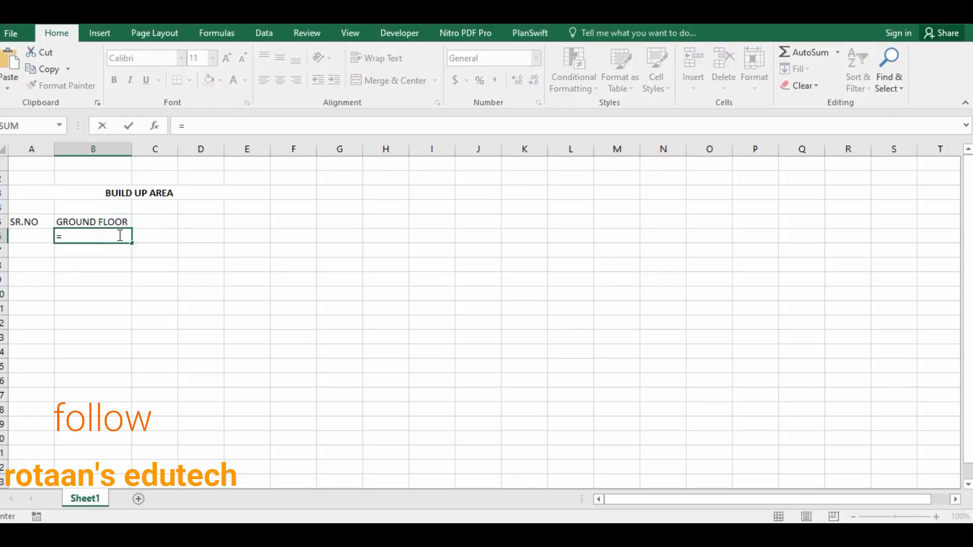
{"action": "type", "text": "545"}
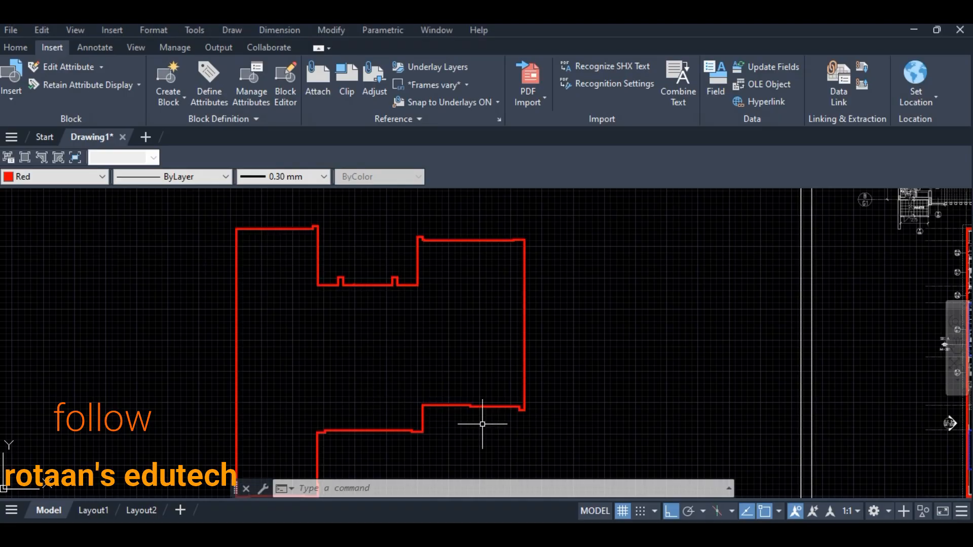
List the copied outline's object data in AutoCAD and complete cell B6 in Excel as =545.09
{"action": "type", "text": "LIST"}
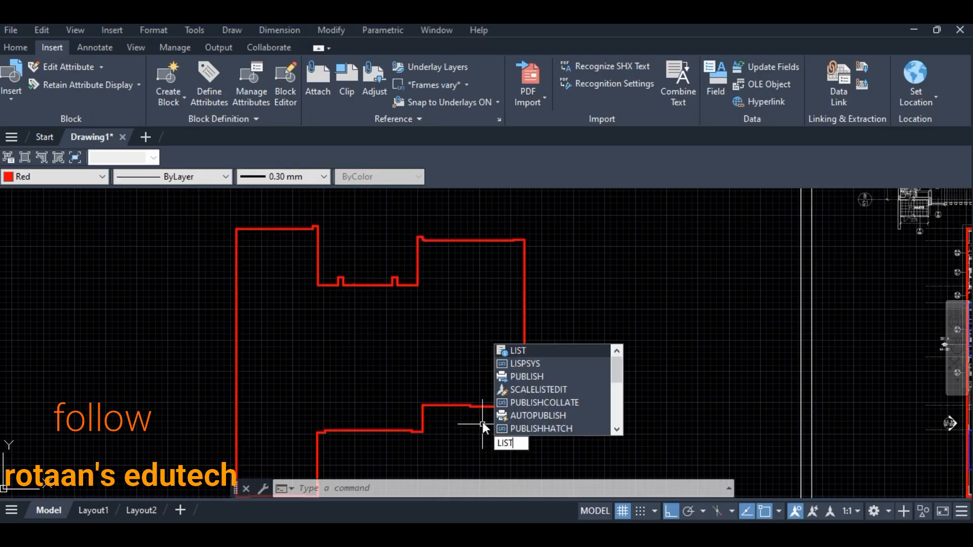
{"action": "key", "text": "Return"}
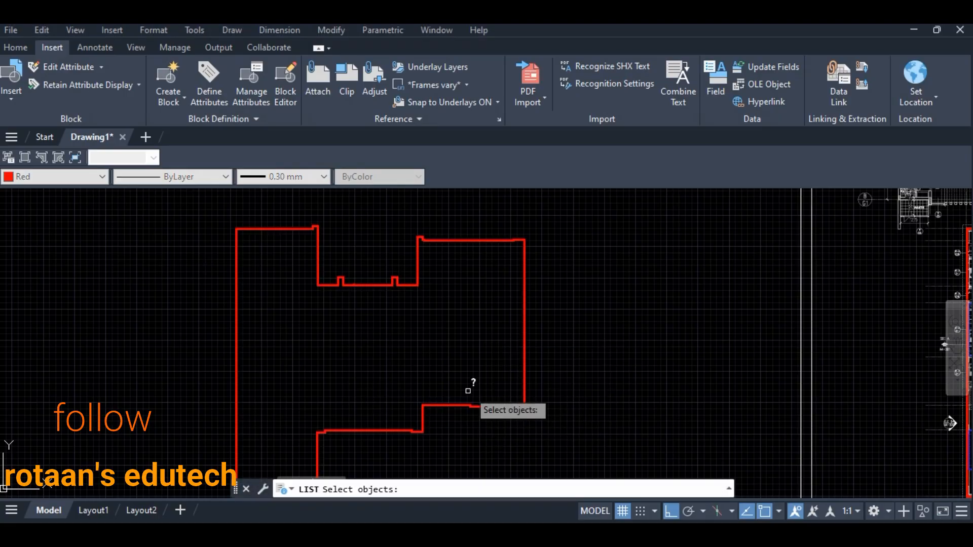
{"action": "left_click", "coordinate": [419, 268]}
{"action": "key", "text": "Return"}
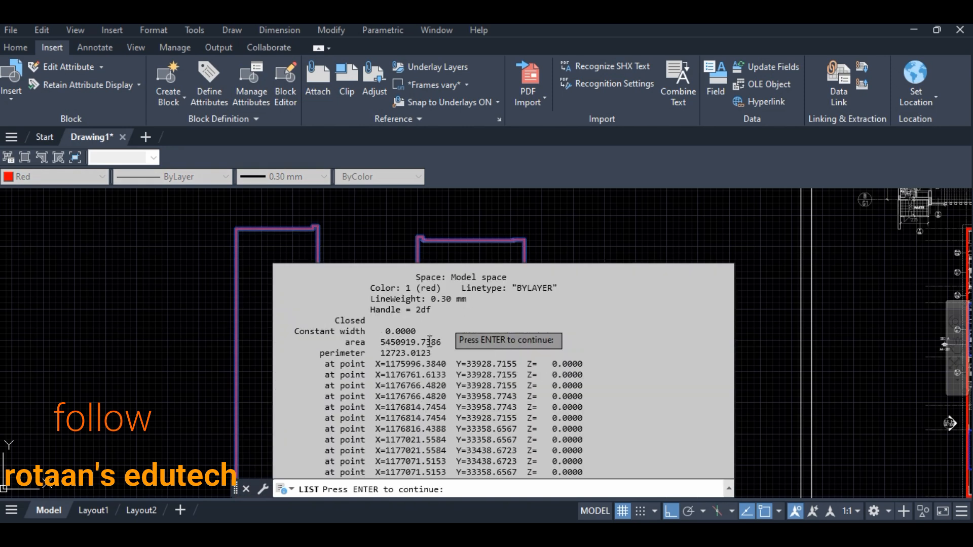
{"action": "key", "text": "alt+Tab"}
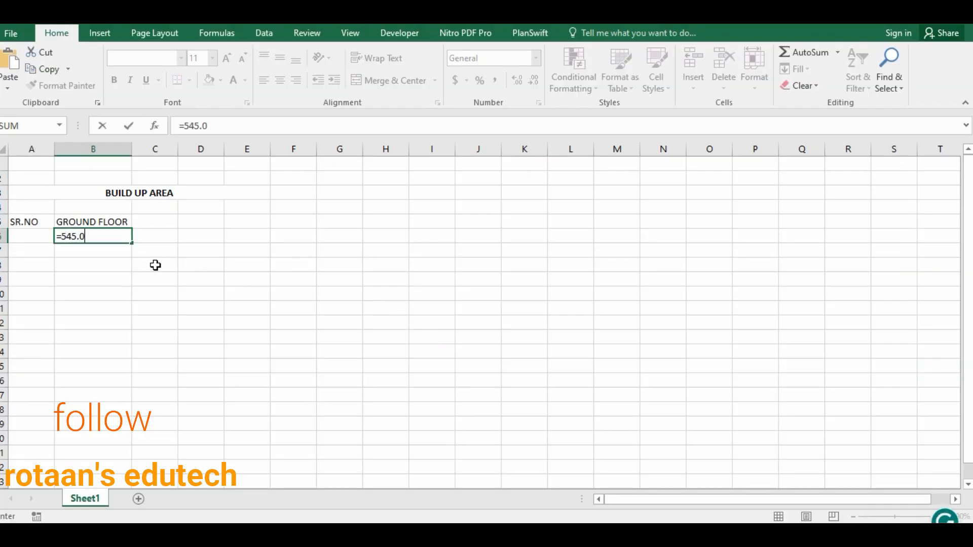
{"action": "key", "text": "Return"}
Switch to AutoCAD, list the copied outline's object data again and check its area against the sheet entry
{"action": "key", "text": "alt+Tab"}
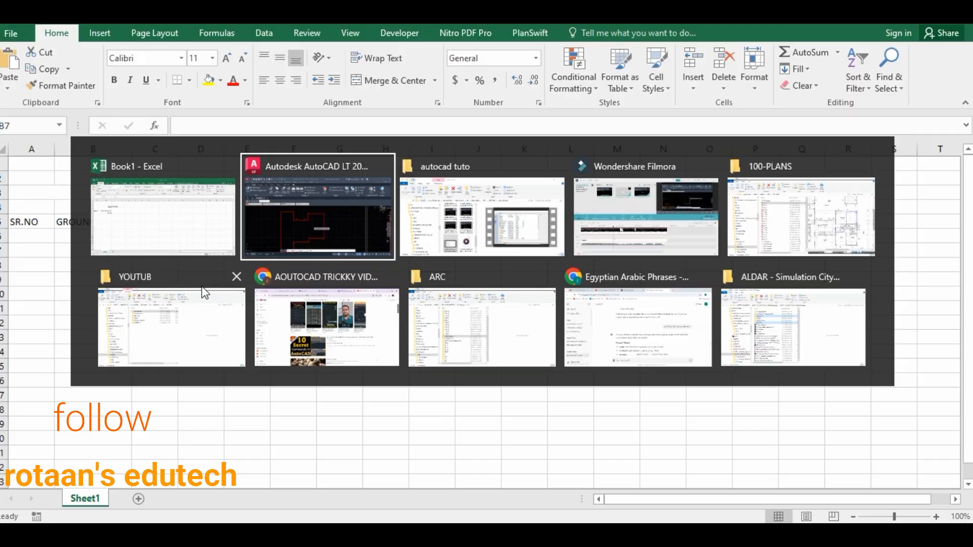
{"action": "key", "text": "Return"}
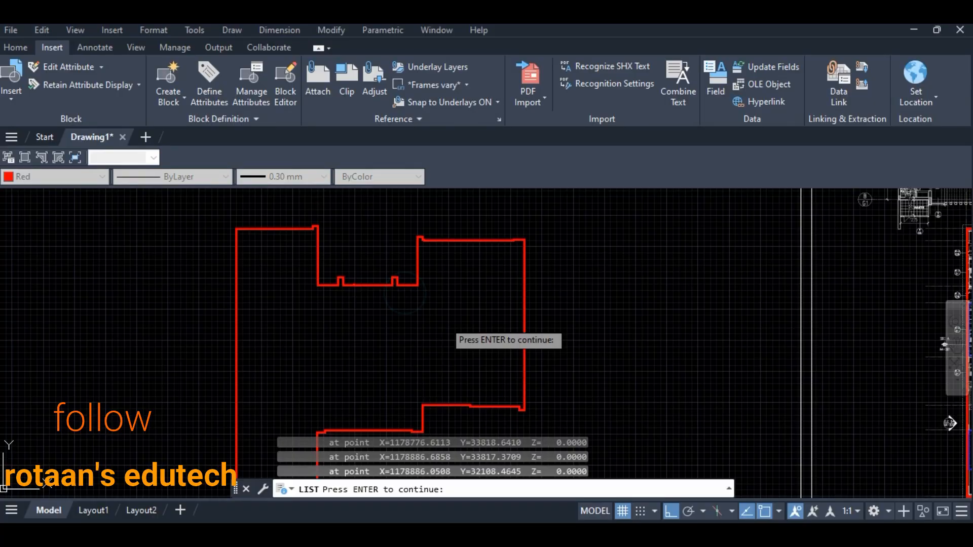
{"action": "key", "text": "Return"}
{"action": "type", "text": "LIST"}
{"action": "key", "text": "Return"}
{"action": "left_click", "coordinate": [524, 269]}
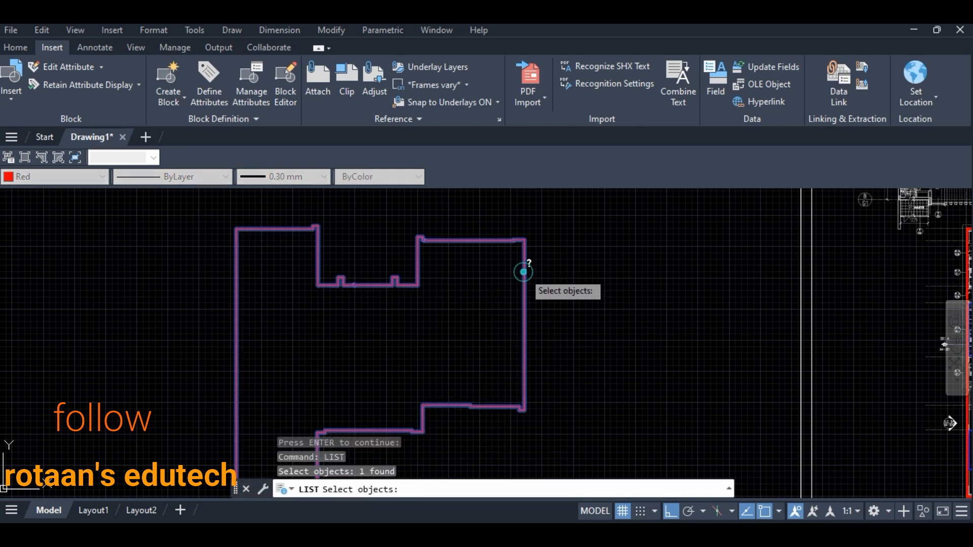
{"action": "key", "text": "Return"}
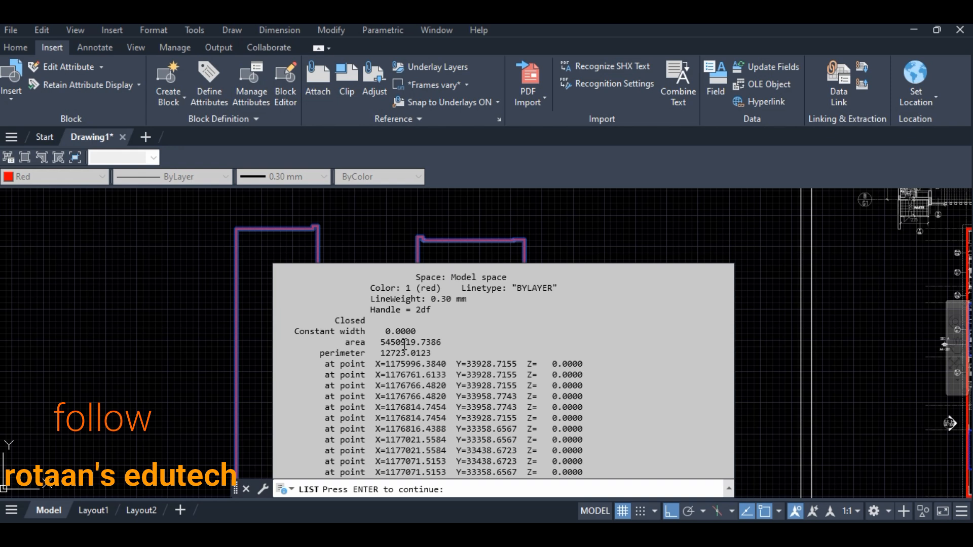
{"action": "left_click_drag", "start_coordinate": [399, 343], "coordinate": [413, 341]}
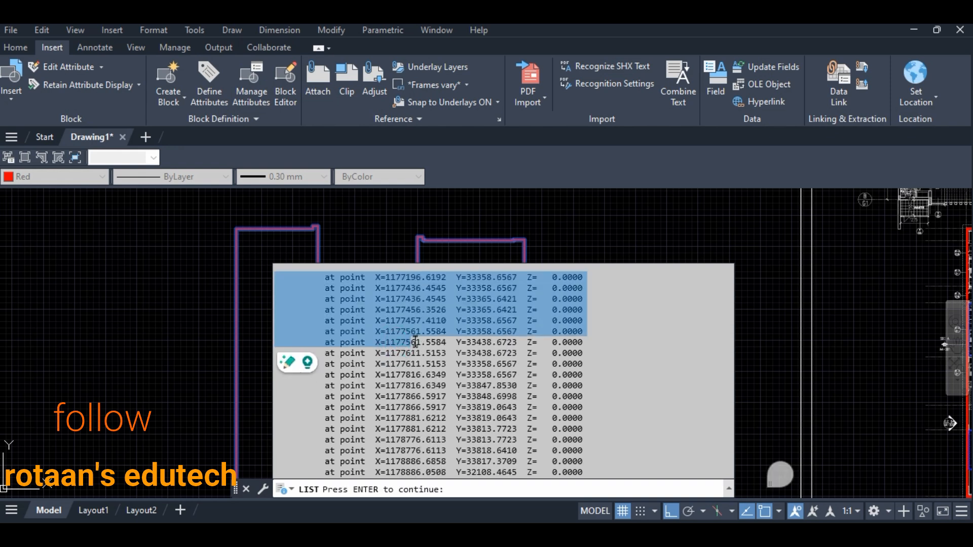
{"action": "scroll", "coordinate": [418, 341], "scroll_direction": "up", "scroll_amount": 3}
{"action": "left_click", "coordinate": [646, 327]}
{"action": "scroll", "coordinate": [407, 338], "scroll_direction": "up", "scroll_amount": 6}
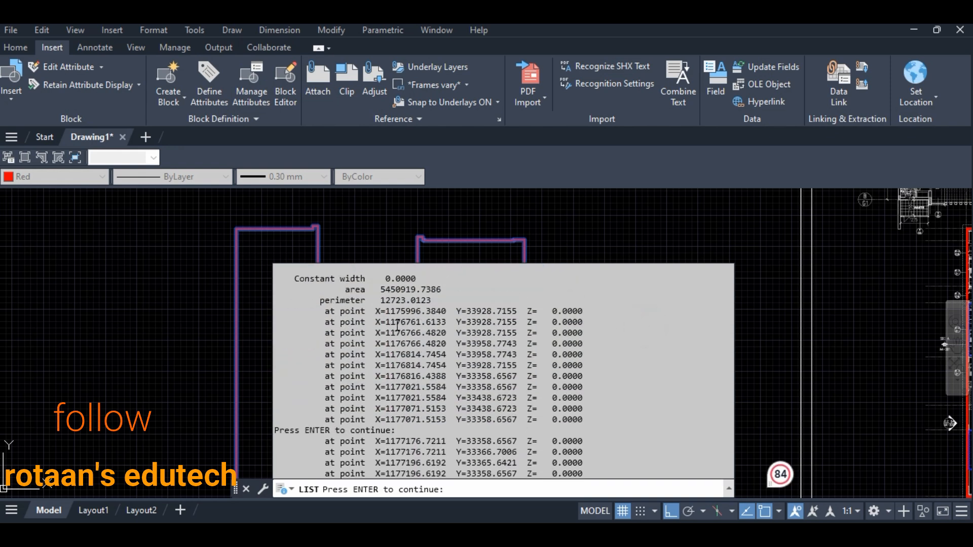
{"action": "mouse_move", "coordinate": [395, 347]}
{"action": "left_mouse_down"}
{"action": "mouse_move", "coordinate": [416, 347]}
{"action": "mouse_move", "coordinate": [393, 346]}
{"action": "left_mouse_up"}
Switch to Excel, enter serial number 1 in cell A6 and open the workbook's Save As options
{"action": "key", "text": "alt+Tab"}
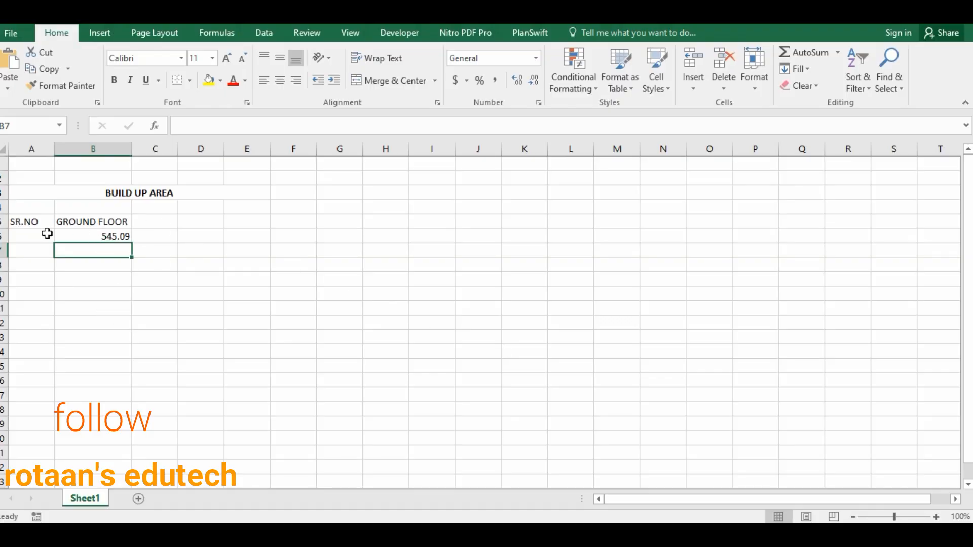
{"action": "left_click", "coordinate": [46, 233]}
{"action": "type", "text": "1"}
{"action": "left_click", "coordinate": [155, 304]}
{"action": "key", "text": "ctrl+s"}
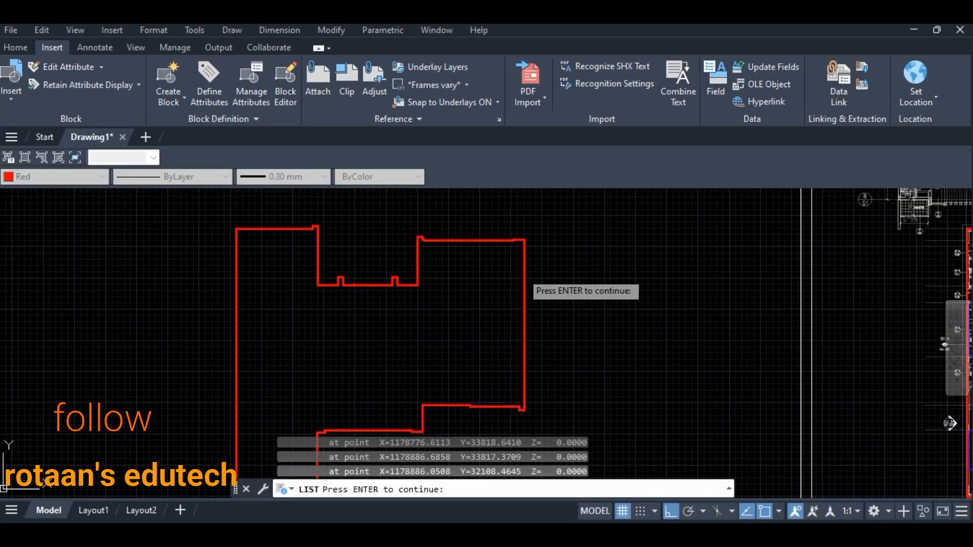
{"action": "key", "text": "alt+Tab"}
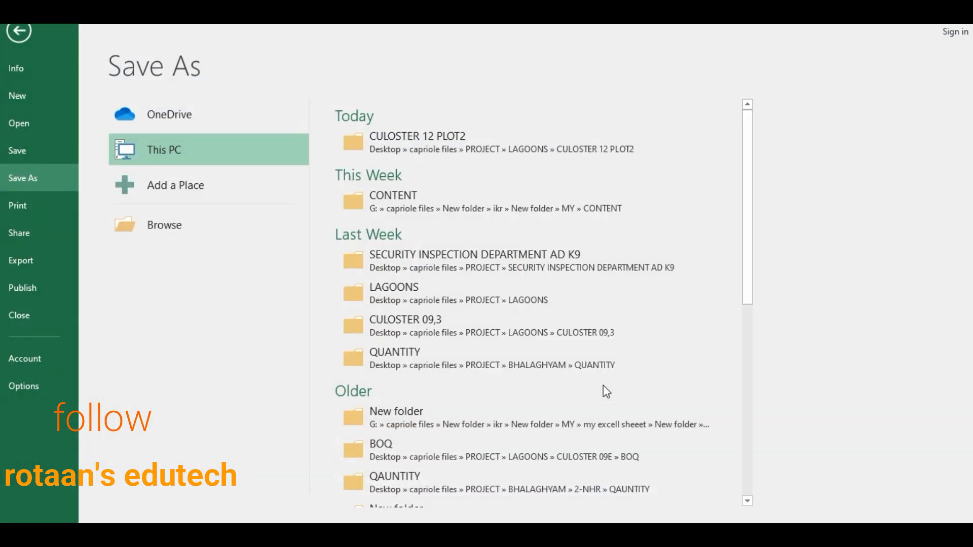
Switch to AutoCAD and cancel the LIST command that is still running
{"action": "key", "text": "alt+Tab"}
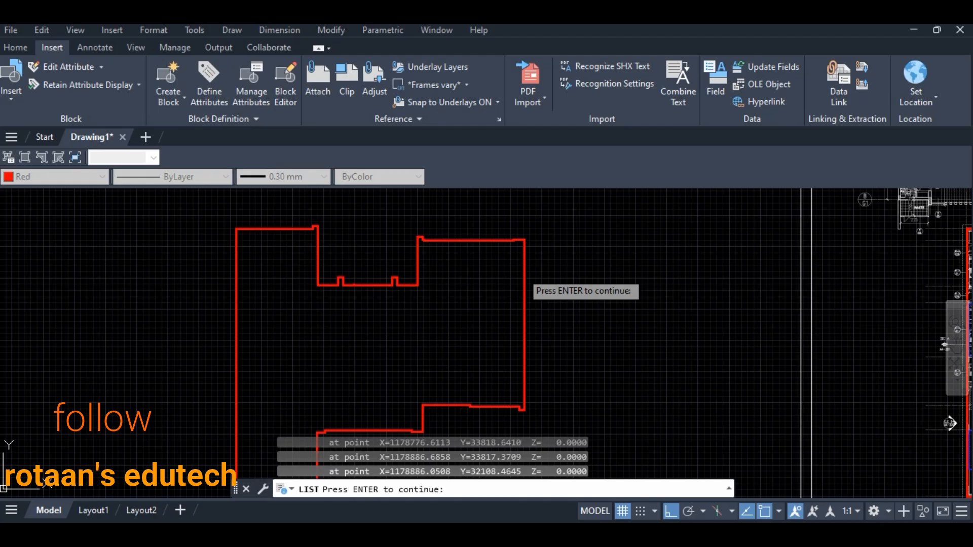
{"action": "scroll", "coordinate": [449, 304], "scroll_direction": "down", "scroll_amount": 3}
{"action": "scroll", "coordinate": [450, 304], "scroll_direction": "up", "scroll_amount": 5}
{"action": "type", "text": "T"}
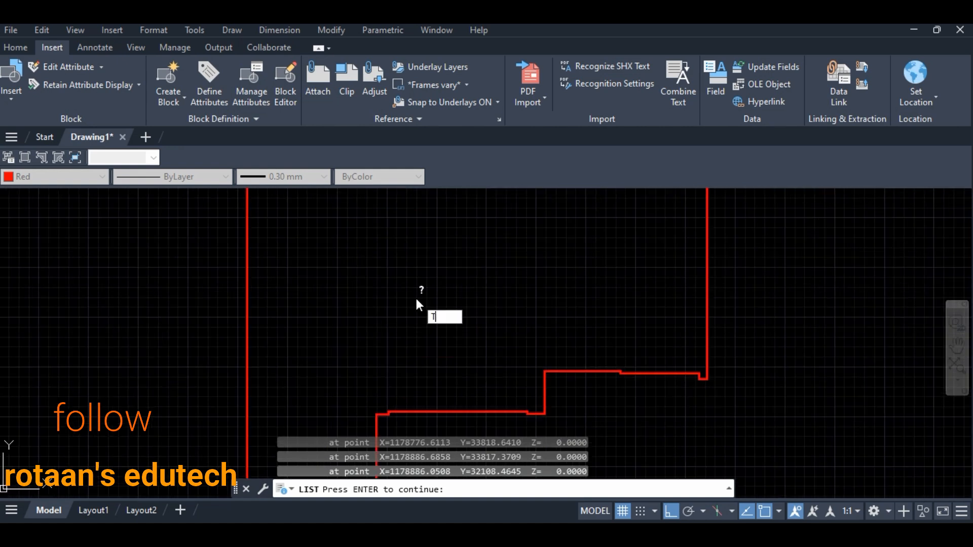
{"action": "key", "text": "Return"}
{"action": "key", "text": "Return"}
{"action": "left_click", "coordinate": [402, 238]}
{"action": "key", "text": "Escape"}
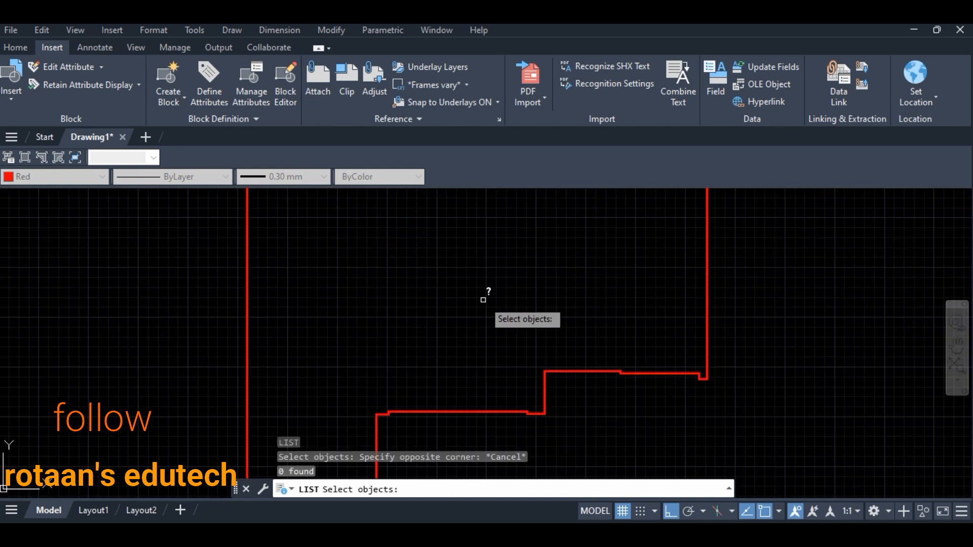
{"action": "type", "text": "T"}
{"action": "key", "text": "Return"}
{"action": "left_click", "coordinate": [414, 241]}
{"action": "left_click", "coordinate": [540, 337]}
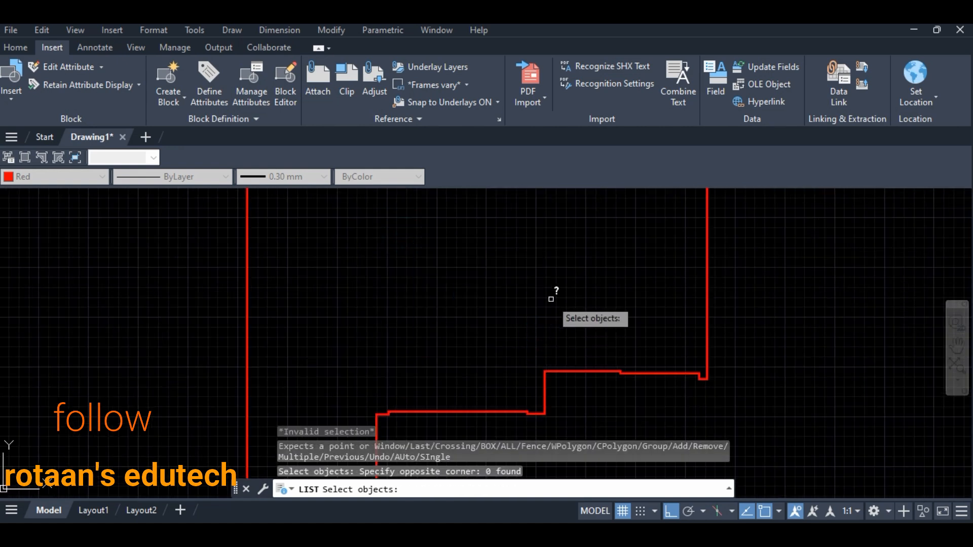
{"action": "key", "text": "Escape"}
{"action": "key", "text": "Escape"}
Place multiline text inside the copied red outline with the content 545.09
{"action": "type", "text": "T"}
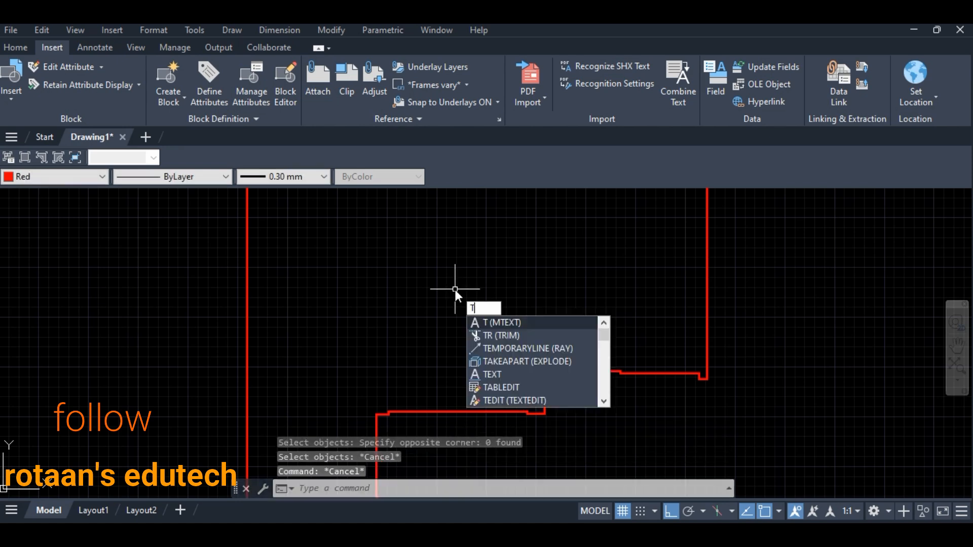
{"action": "key", "text": "Return"}
{"action": "left_click", "coordinate": [409, 244]}
{"action": "left_click", "coordinate": [497, 319]}
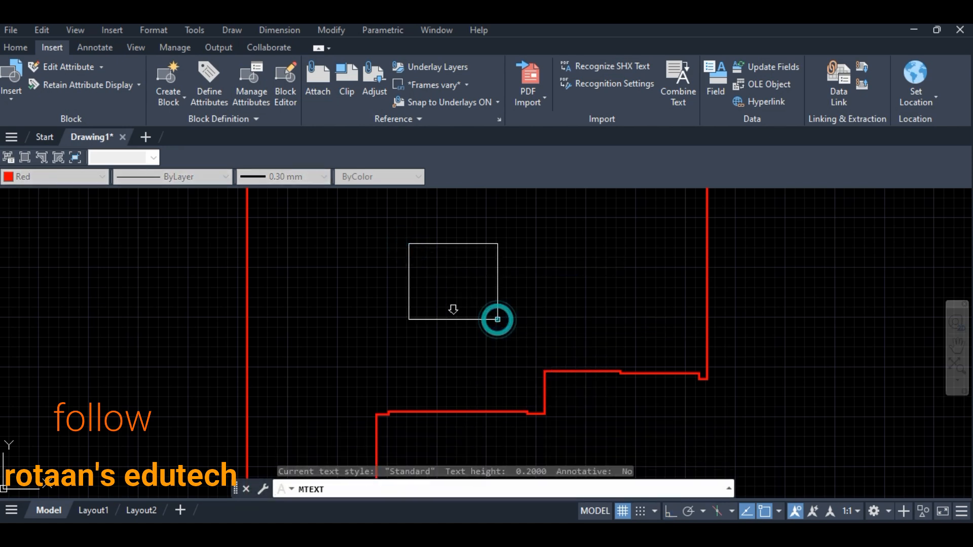
{"action": "type", "text": "545"}
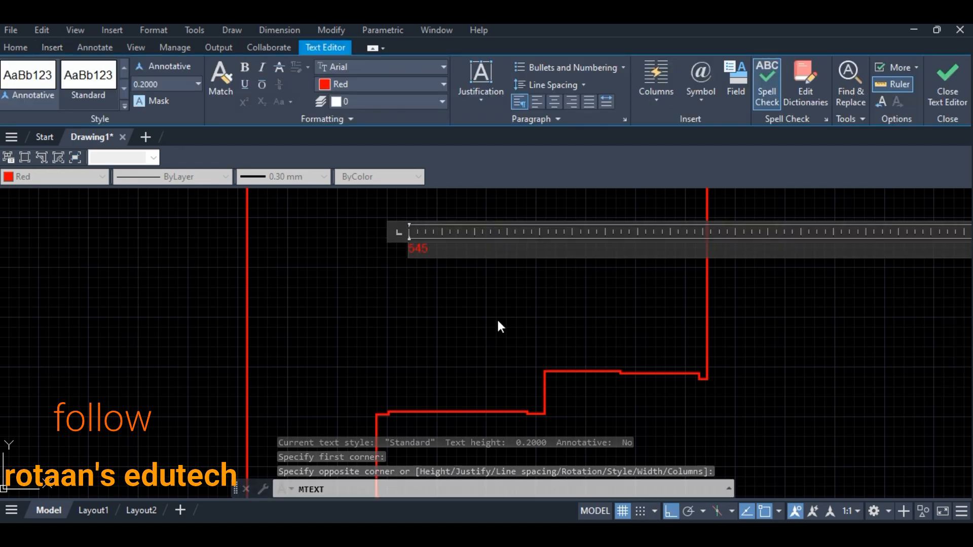
{"action": "type", "text": ".09"}
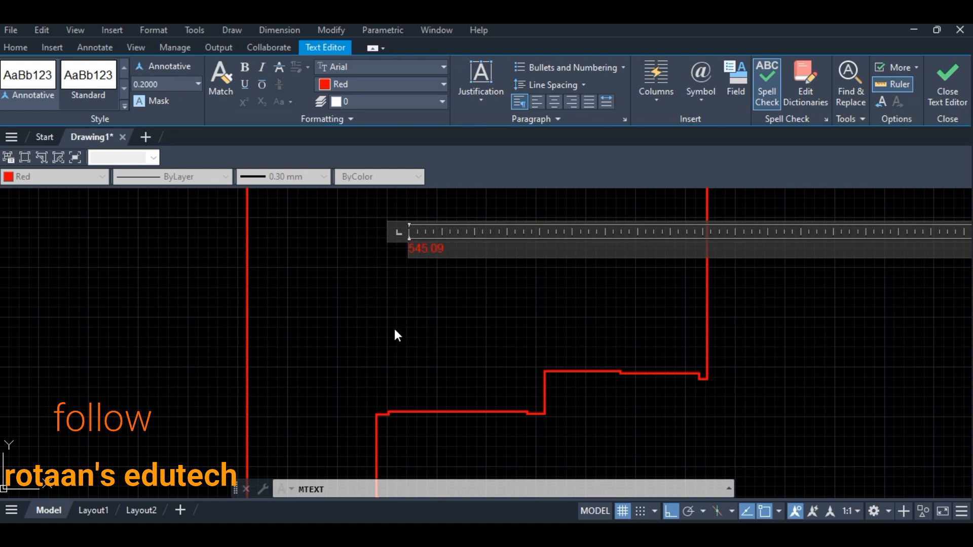
Add the heading BUILD UP AREA above 545.09 on its own line and finish editing the text
{"action": "left_click", "coordinate": [411, 249]}
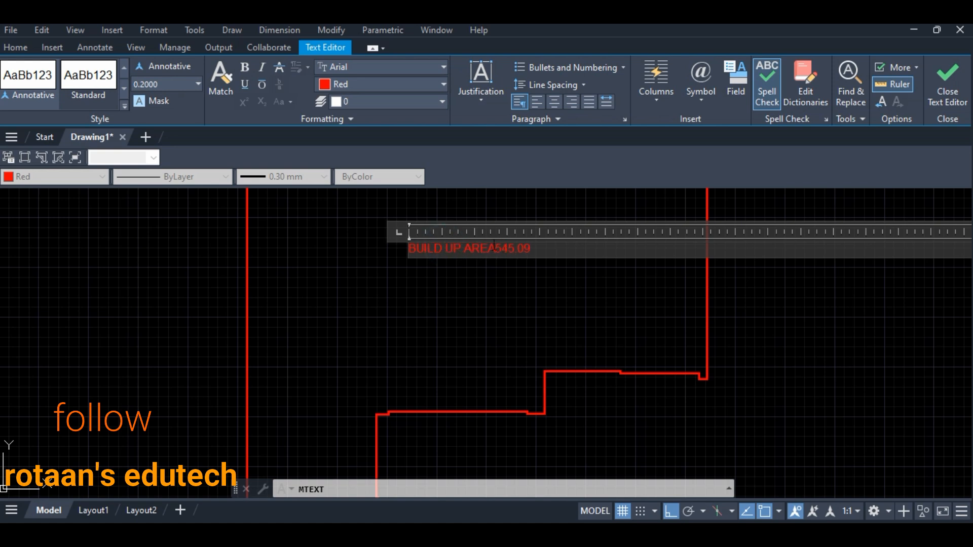
{"action": "left_click", "coordinate": [496, 247]}
{"action": "key", "text": "Return"}
{"action": "key", "text": "BackSpace"}
{"action": "left_click", "coordinate": [505, 248]}
{"action": "left_click", "coordinate": [499, 247]}
{"action": "key", "text": "Return"}
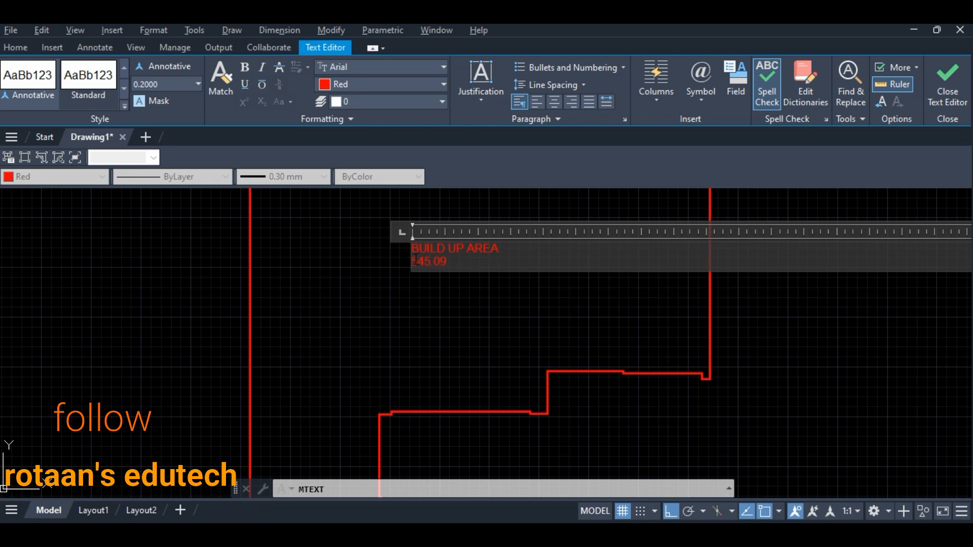
{"action": "left_click", "coordinate": [447, 318]}
{"action": "scroll", "coordinate": [482, 284], "scroll_direction": "down", "scroll_amount": 5}
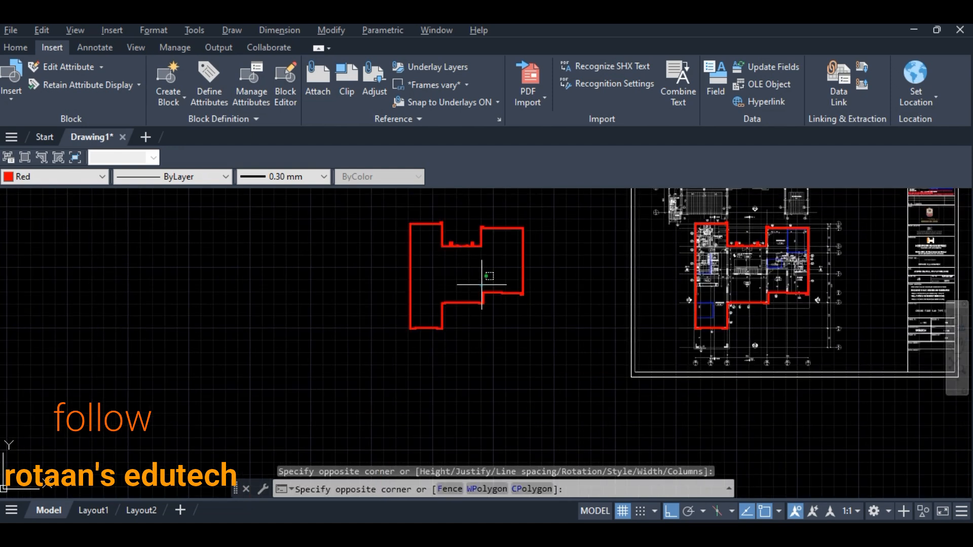
{"action": "left_click", "coordinate": [412, 261]}
{"action": "scroll", "coordinate": [455, 260], "scroll_direction": "up", "scroll_amount": 8}
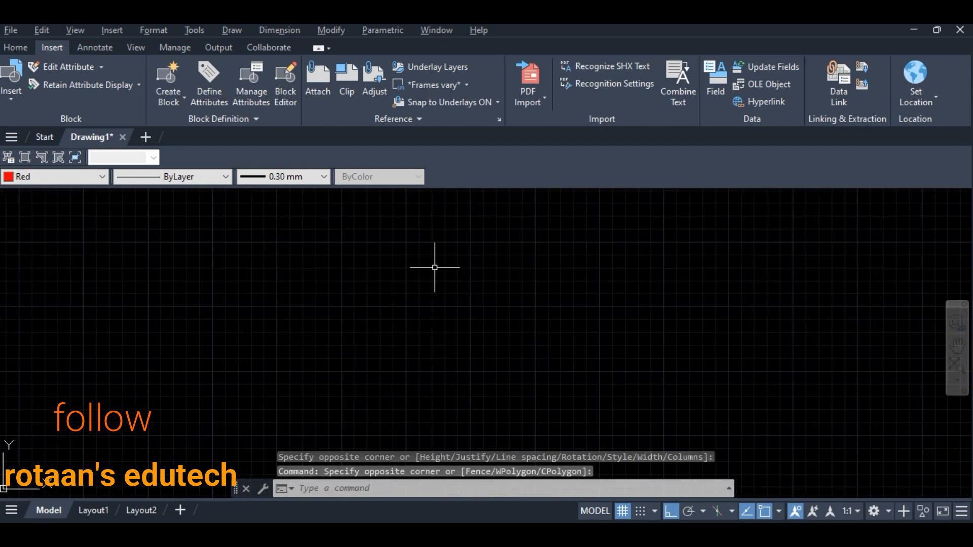
{"action": "key", "text": "Escape"}
{"action": "scroll", "coordinate": [445, 300], "scroll_direction": "down", "scroll_amount": 5}
{"action": "left_click", "coordinate": [389, 237]}
{"action": "key", "text": "Escape"}
{"action": "left_click", "coordinate": [628, 339]}
{"action": "left_click", "coordinate": [294, 208]}
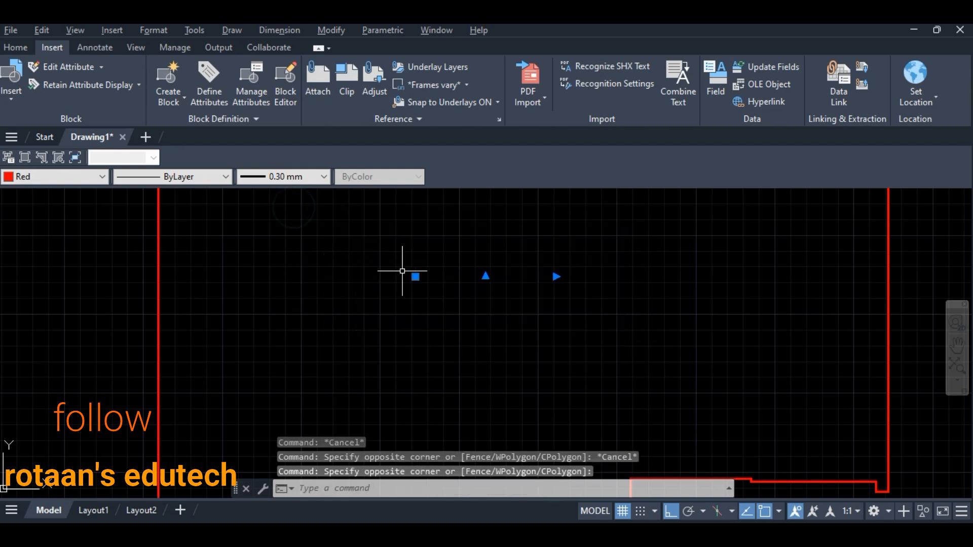
{"action": "key", "text": "Escape"}
{"action": "left_click", "coordinate": [414, 279]}
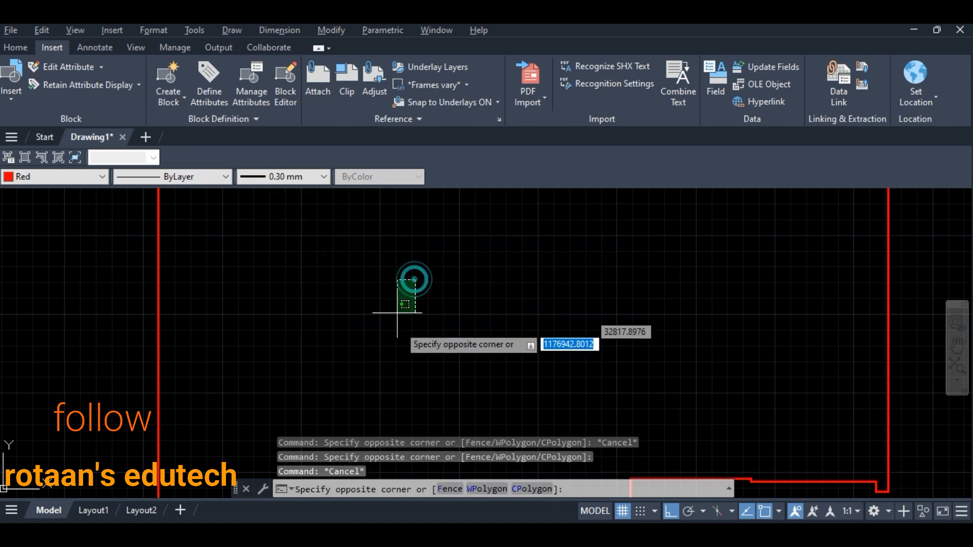
{"action": "key", "text": "Escape"}
{"action": "left_click", "coordinate": [414, 280]}
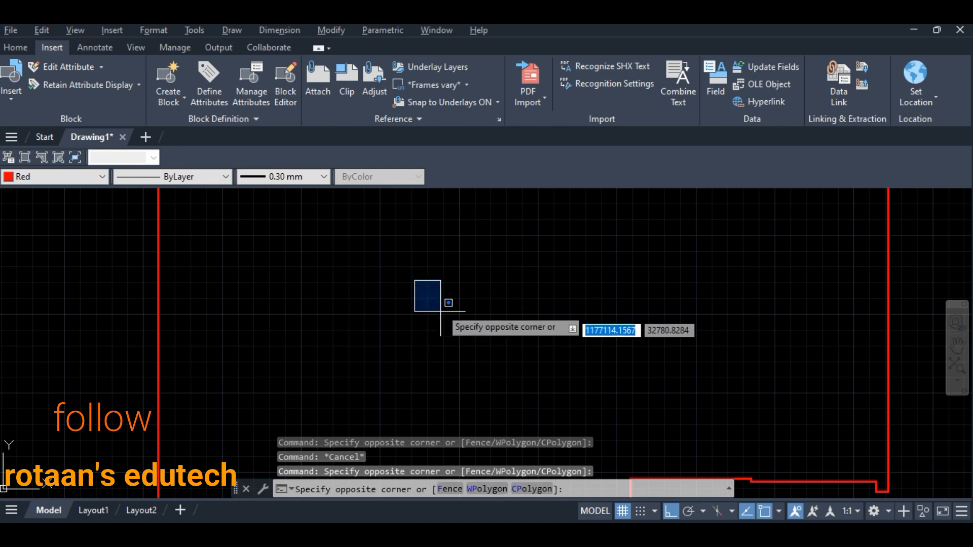
{"action": "left_click", "coordinate": [446, 307]}
Scale the BUILD UP AREA text freehand about its upper-left corner
{"action": "left_click", "coordinate": [497, 319]}
{"action": "left_click", "coordinate": [344, 251]}
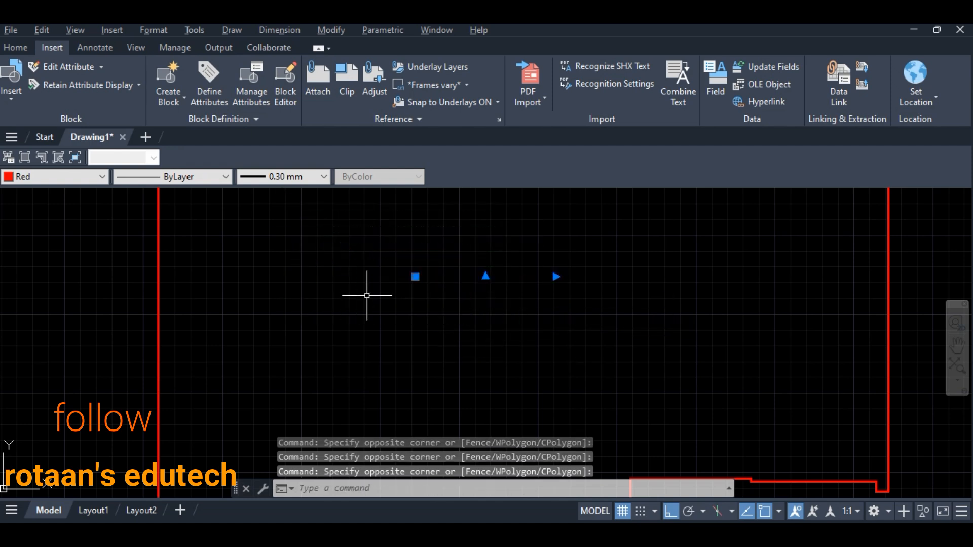
{"action": "type", "text": "sc"}
{"action": "key", "text": "Return"}
{"action": "left_click", "coordinate": [415, 276]}
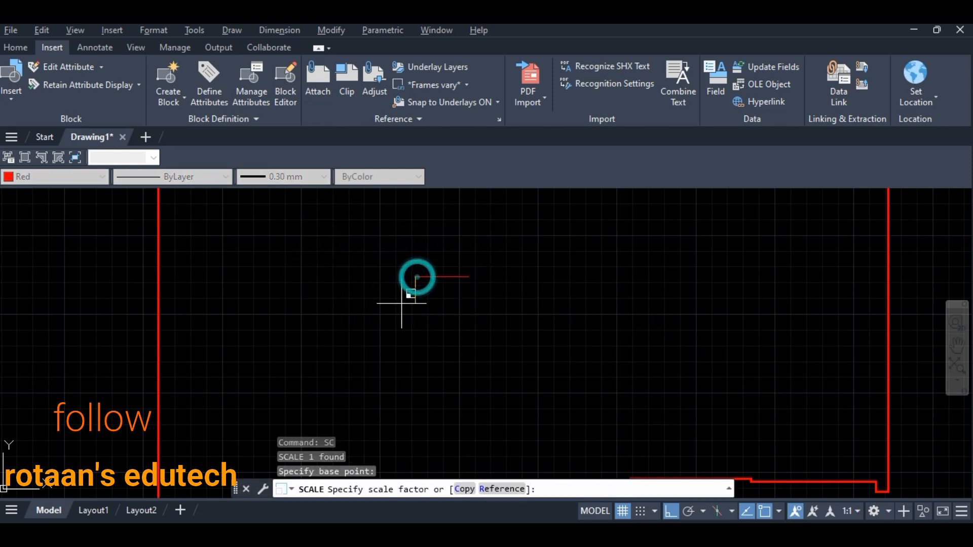
{"action": "left_click", "coordinate": [395, 337]}
{"action": "scroll", "coordinate": [440, 283], "scroll_direction": "down", "scroll_amount": 4}
{"action": "left_click", "coordinate": [534, 305]}
{"action": "left_click", "coordinate": [403, 269]}
{"action": "left_click", "coordinate": [430, 279]}
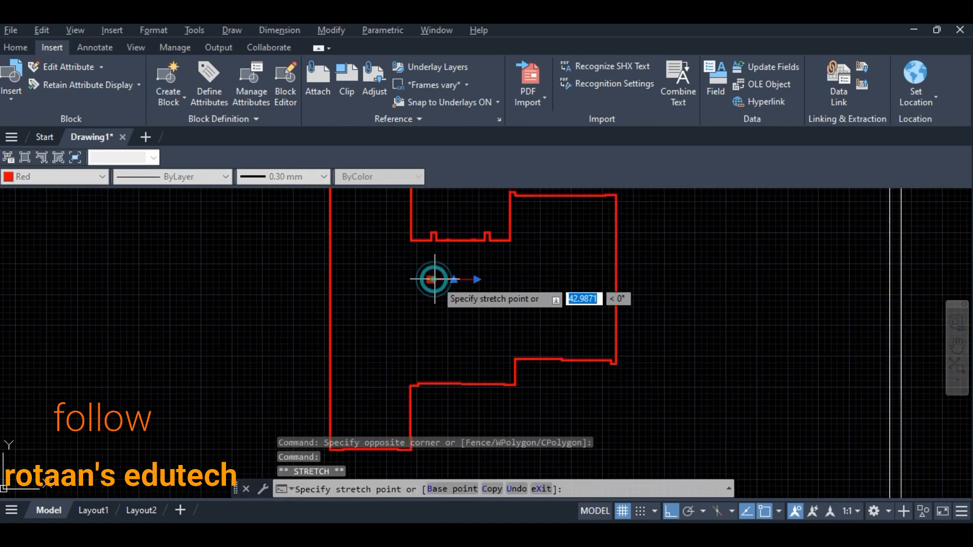
{"action": "scroll", "coordinate": [446, 283], "scroll_direction": "up", "scroll_amount": 4}
{"action": "key", "text": "Escape"}
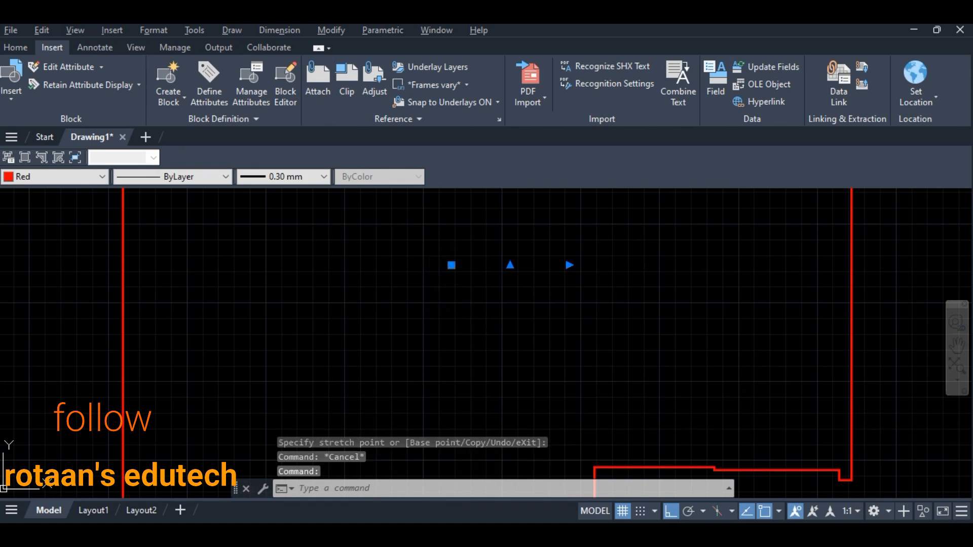
Set the height of the entire BUILD UP AREA 545.09 text to 100
{"action": "double_click", "coordinate": [513, 291]}
{"action": "left_click_drag", "start_coordinate": [534, 282], "coordinate": [455, 259]}
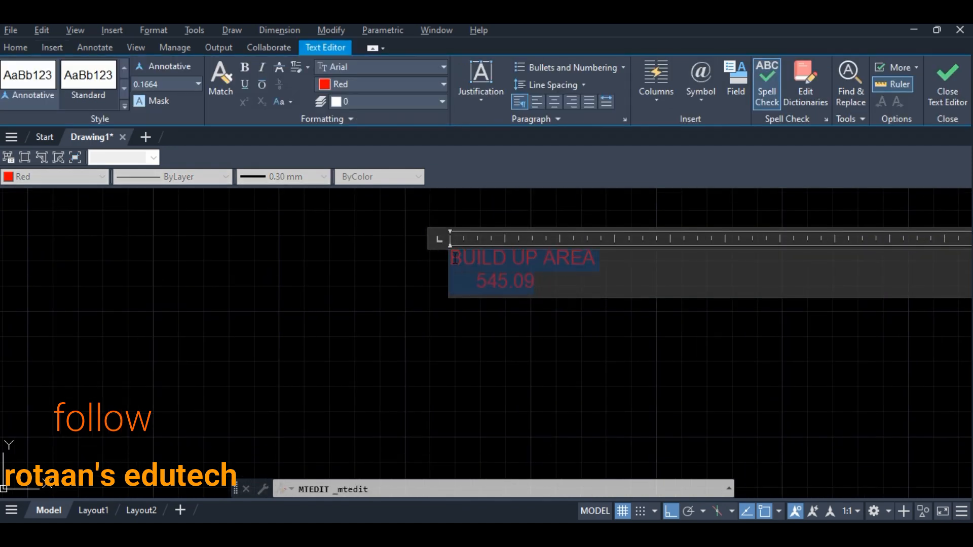
{"action": "left_click", "coordinate": [171, 84]}
{"action": "type", "text": "100"}
{"action": "key", "text": "Return"}
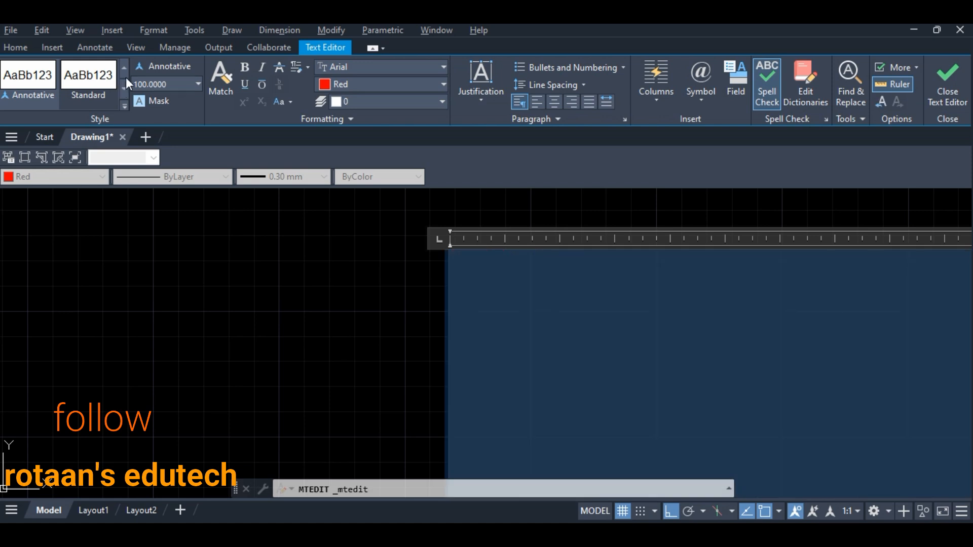
{"action": "left_click", "coordinate": [302, 299]}
{"action": "scroll", "coordinate": [304, 290], "scroll_direction": "down", "scroll_amount": 6}
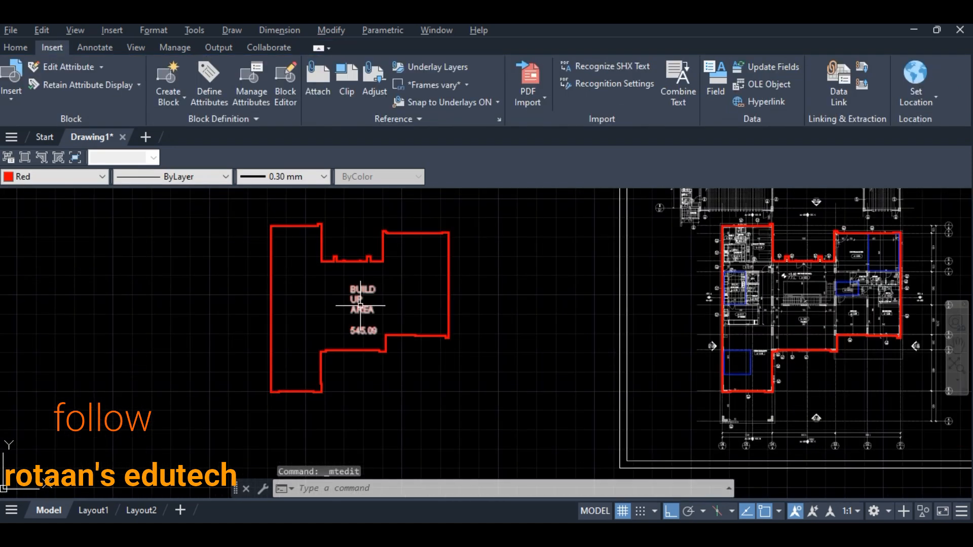
Widen the text frame so BUILD UP AREA fits on one line above 545.09, and finish editing
{"action": "scroll", "coordinate": [359, 302], "scroll_direction": "up", "scroll_amount": 2}
{"action": "left_click", "coordinate": [358, 302]}
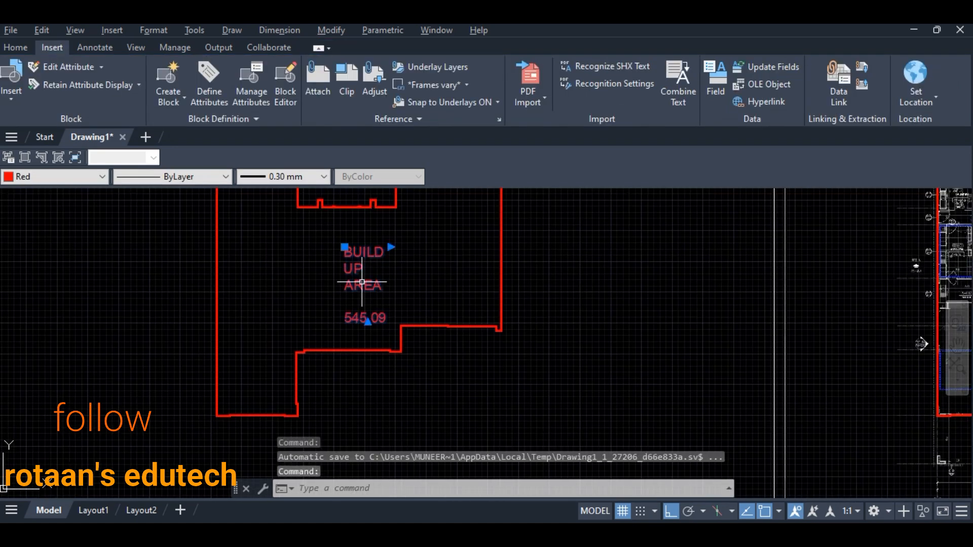
{"action": "double_click", "coordinate": [399, 244]}
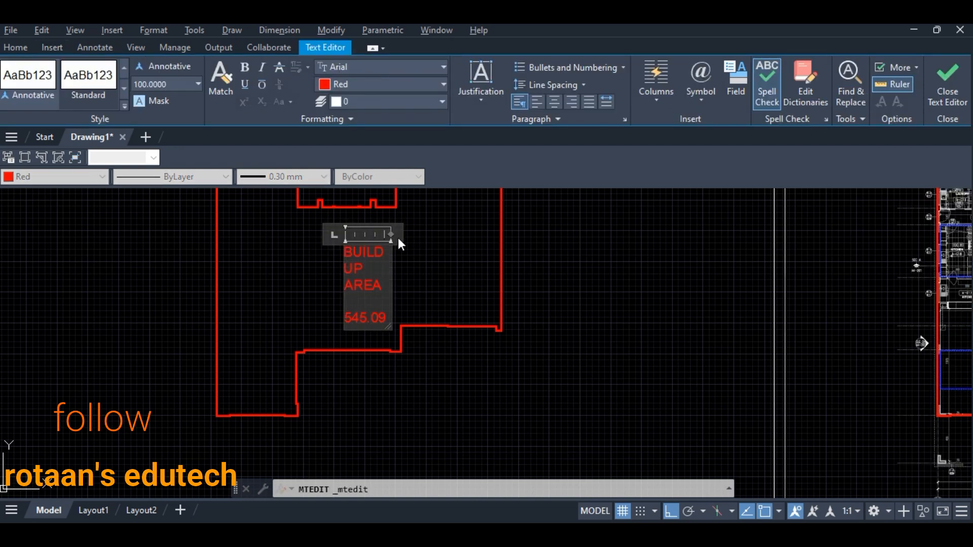
{"action": "left_click_drag", "start_coordinate": [389, 232], "coordinate": [509, 223]}
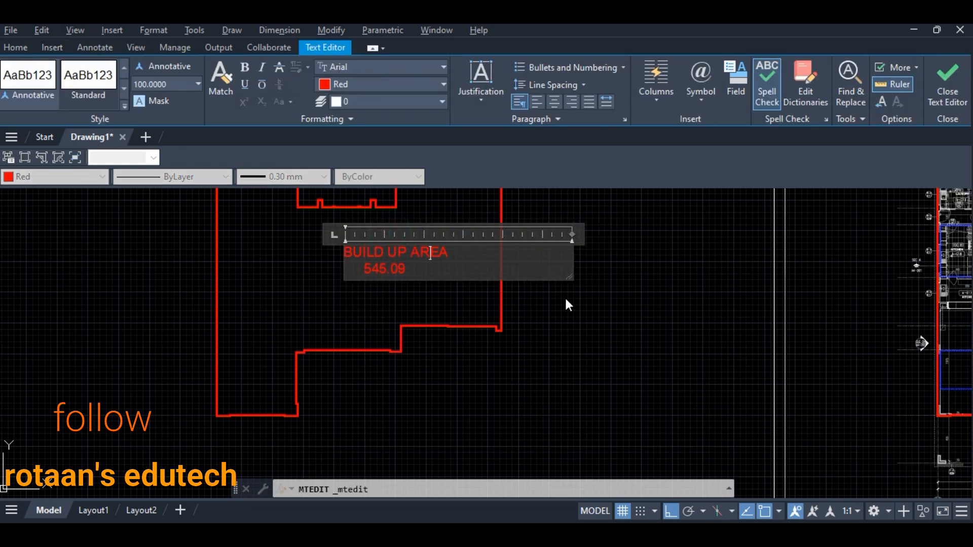
{"action": "left_click", "coordinate": [575, 302]}
{"action": "left_click_drag", "start_coordinate": [382, 256], "coordinate": [334, 264]}
{"action": "left_click", "coordinate": [602, 281]}
{"action": "scroll", "coordinate": [472, 281], "scroll_direction": "down", "scroll_amount": 3}
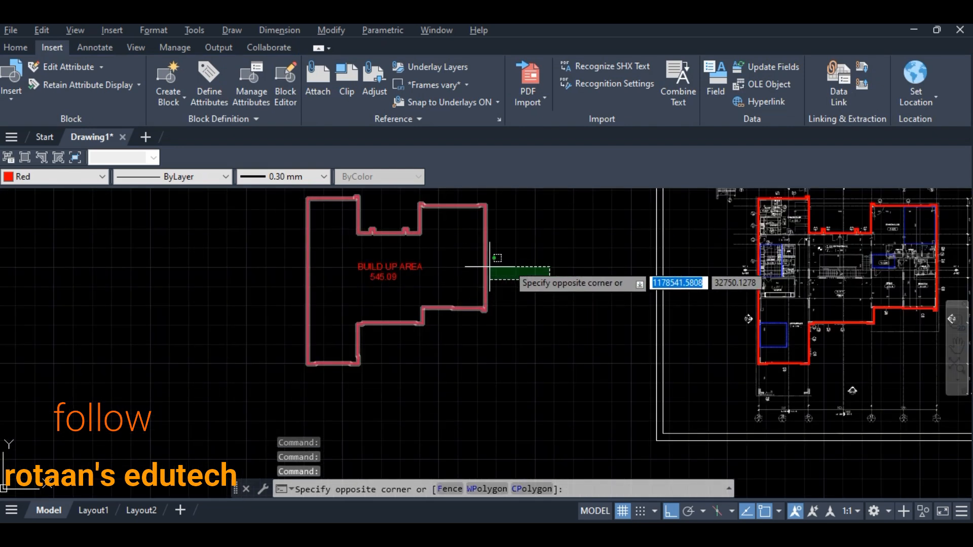
{"action": "key", "text": "Escape"}
Hatch the interior of the copied outline and set the hatch colour to orange 242,103,34
{"action": "scroll", "coordinate": [400, 280], "scroll_direction": "up", "scroll_amount": 5}
{"action": "middle_click_drag", "start_coordinate": [403, 283], "coordinate": [403, 299]}
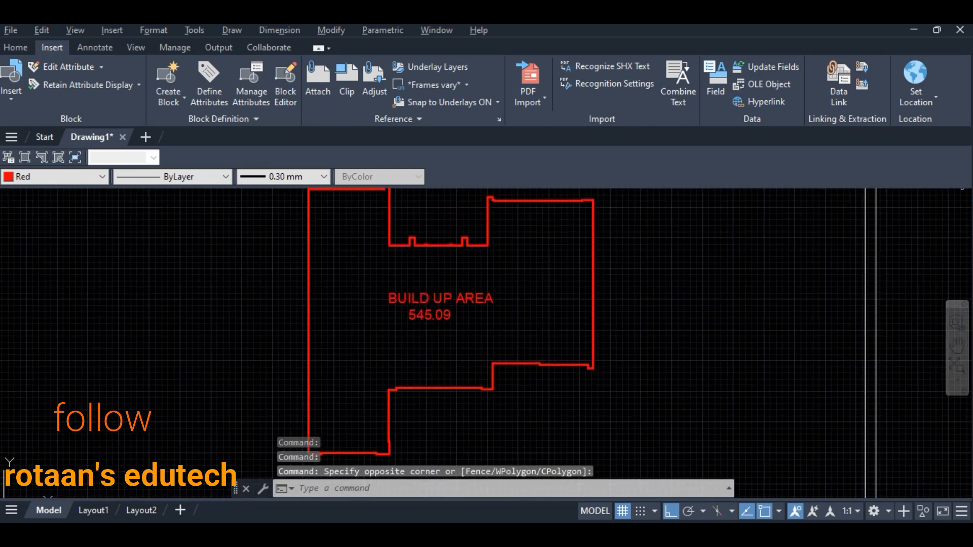
{"action": "type", "text": "h"}
{"action": "key", "text": "Return"}
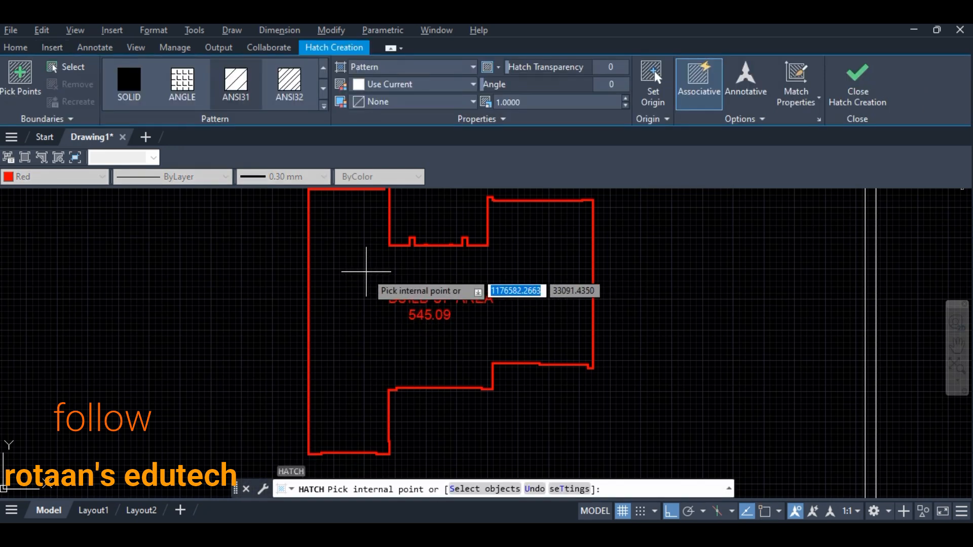
{"action": "left_click", "coordinate": [364, 273]}
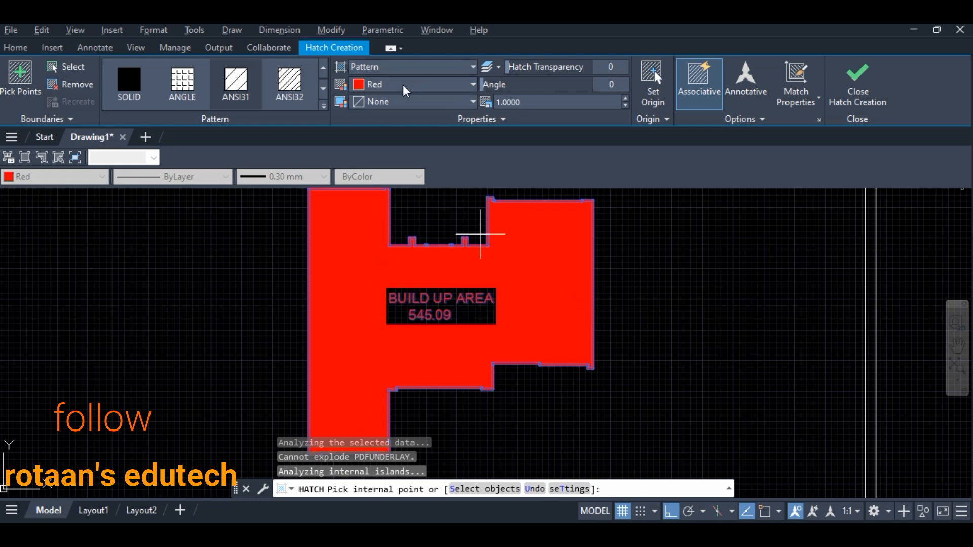
{"action": "left_click", "coordinate": [388, 84]}
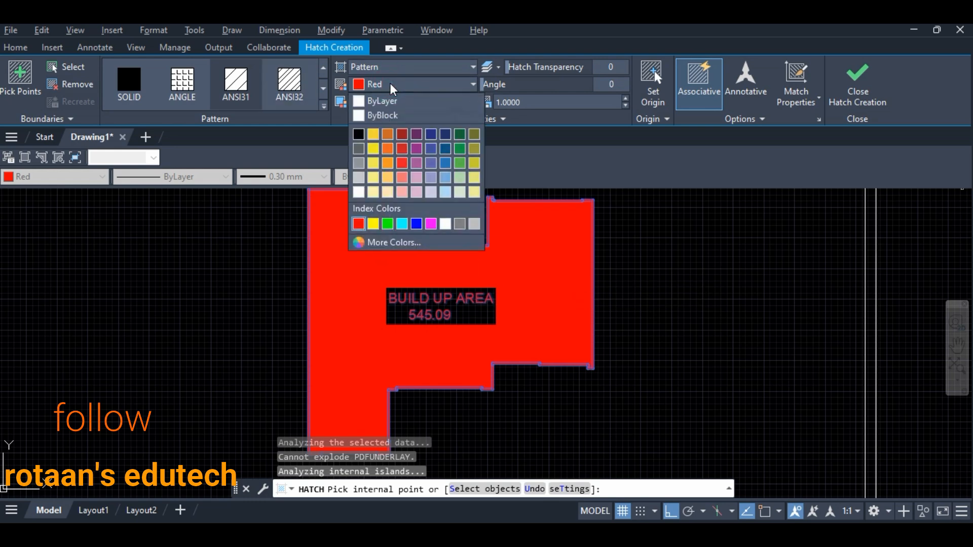
{"action": "left_click", "coordinate": [388, 150]}
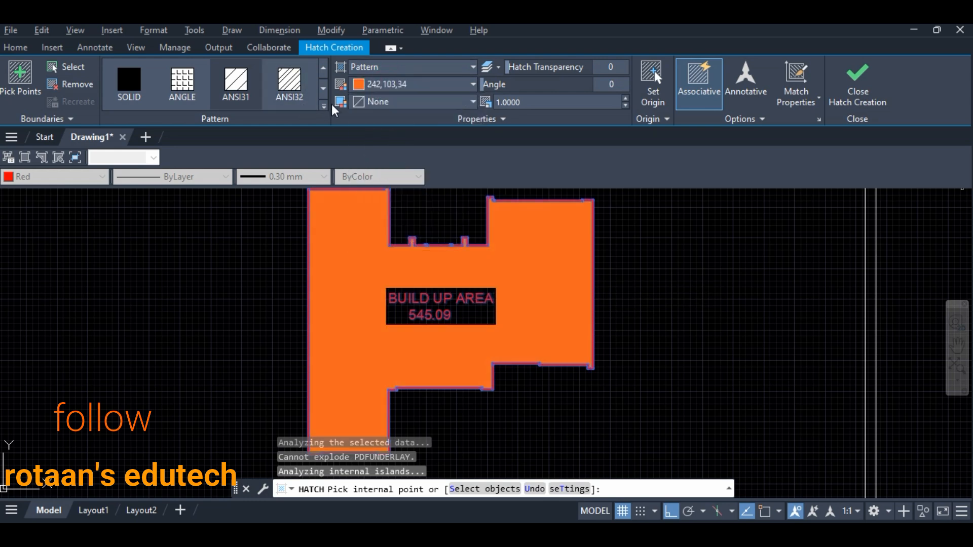
Try the ANSI35 hatch pattern, and choose ANSI36 for the outline's hatch instead
{"action": "left_click", "coordinate": [325, 107]}
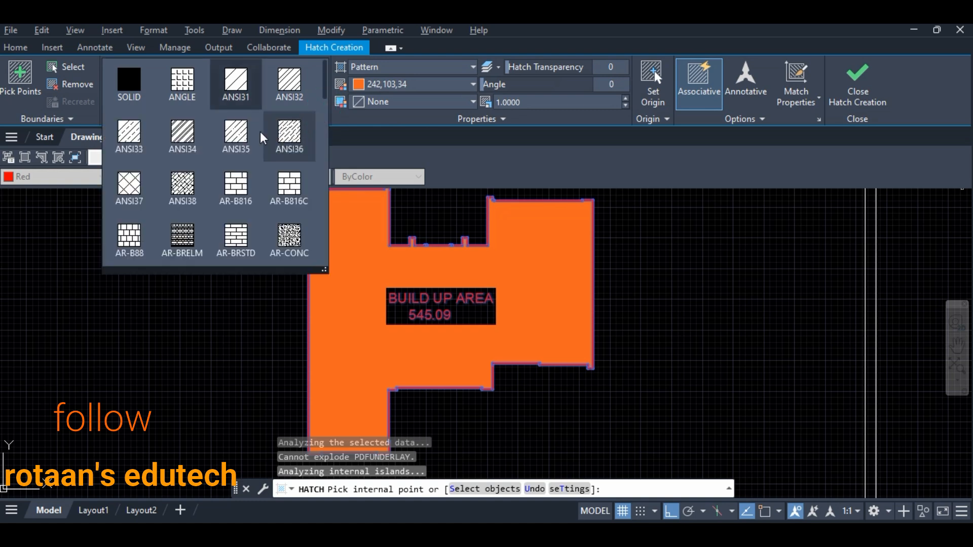
{"action": "left_click", "coordinate": [236, 134]}
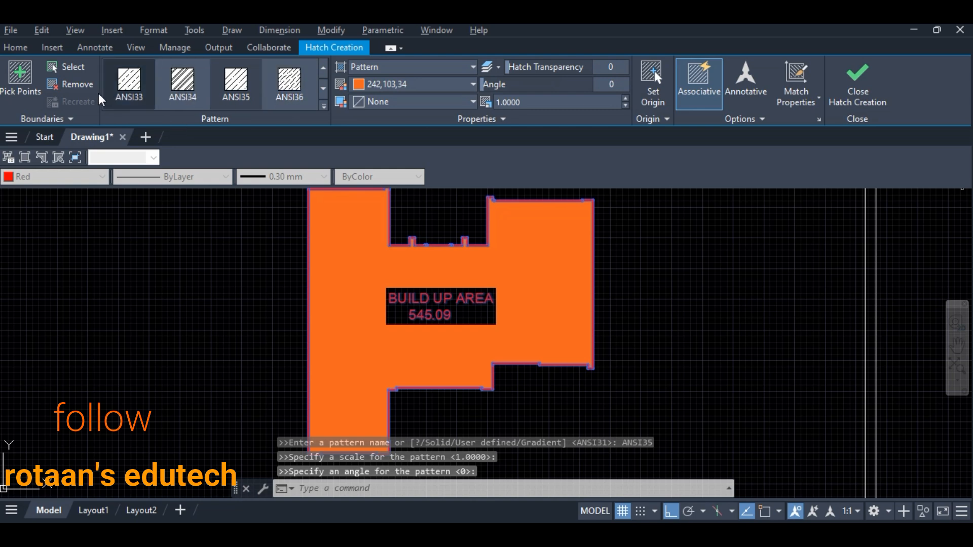
{"action": "left_click", "coordinate": [289, 81]}
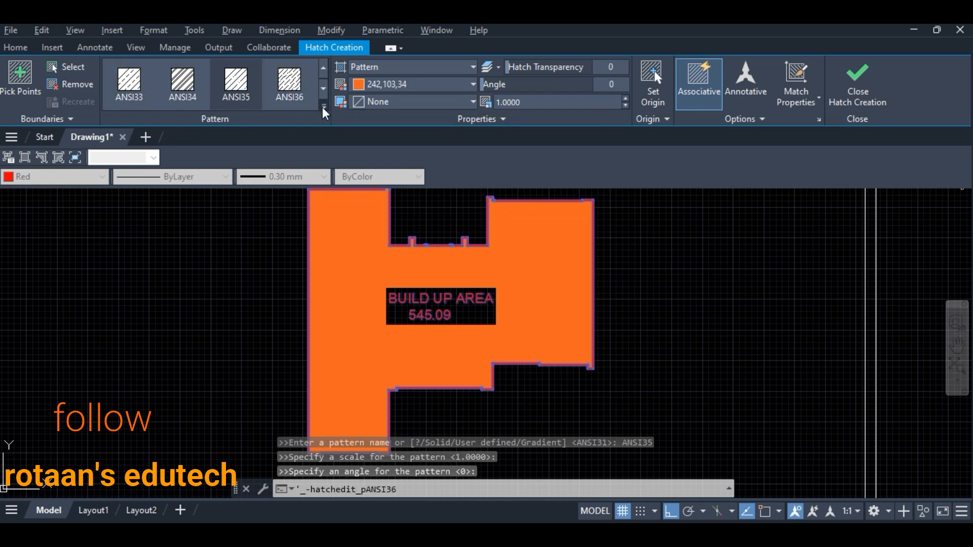
Set the hatch pattern scale to 50 for the outline's fill
{"action": "left_click", "coordinate": [386, 100]}
{"action": "left_click", "coordinate": [386, 101]}
{"action": "left_click", "coordinate": [392, 67]}
{"action": "left_click", "coordinate": [391, 67]}
{"action": "left_click", "coordinate": [392, 85]}
{"action": "left_click", "coordinate": [391, 84]}
{"action": "left_click", "coordinate": [537, 102]}
{"action": "type", "text": "50"}
{"action": "key", "text": "Return"}
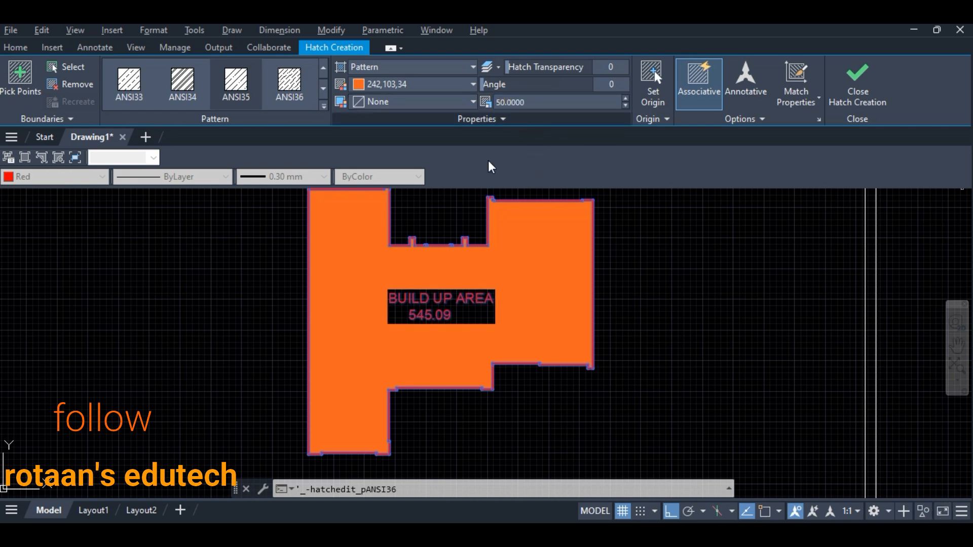
Finish creating the outline's ANSI36 hatch, and set its pattern scale to 100
{"action": "left_click", "coordinate": [331, 259]}
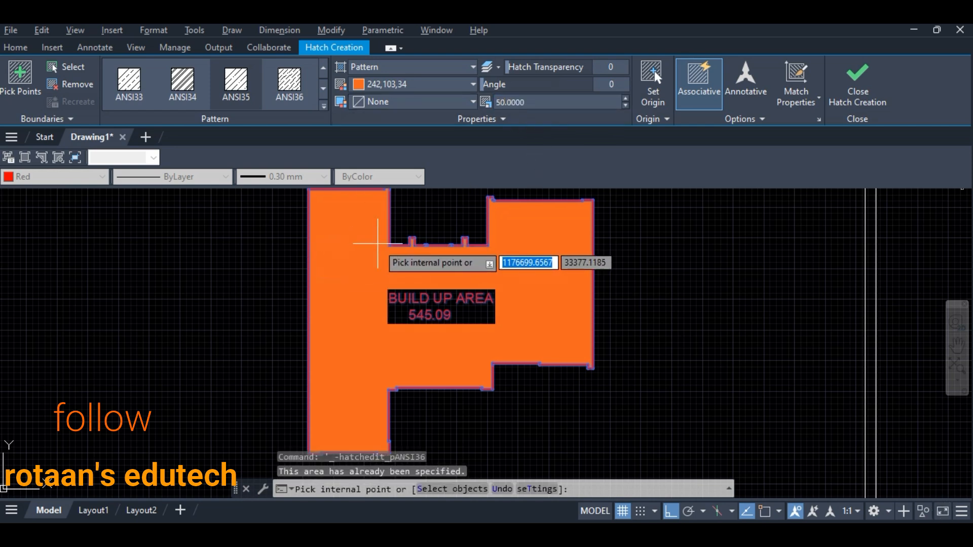
{"action": "key", "text": "Return"}
{"action": "left_click", "coordinate": [345, 251]}
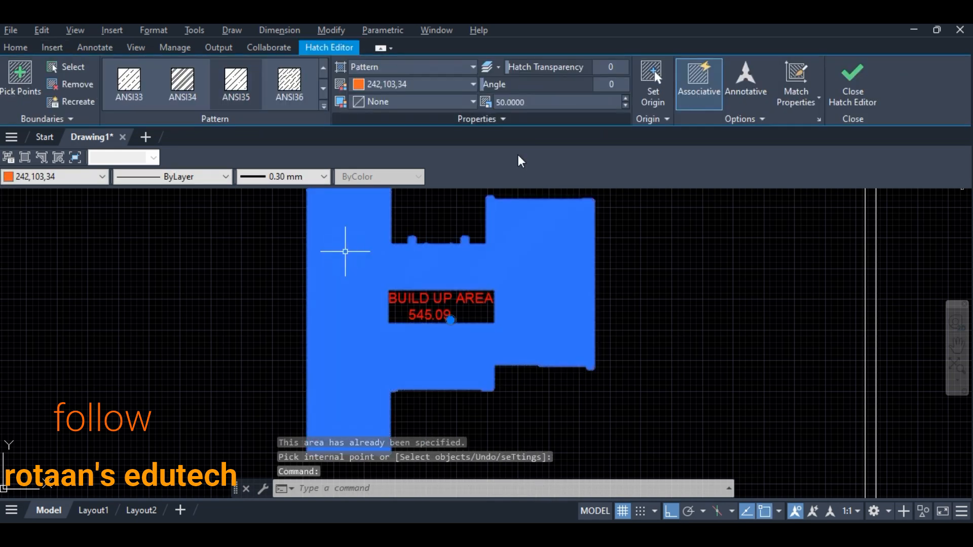
{"action": "left_click", "coordinate": [542, 102]}
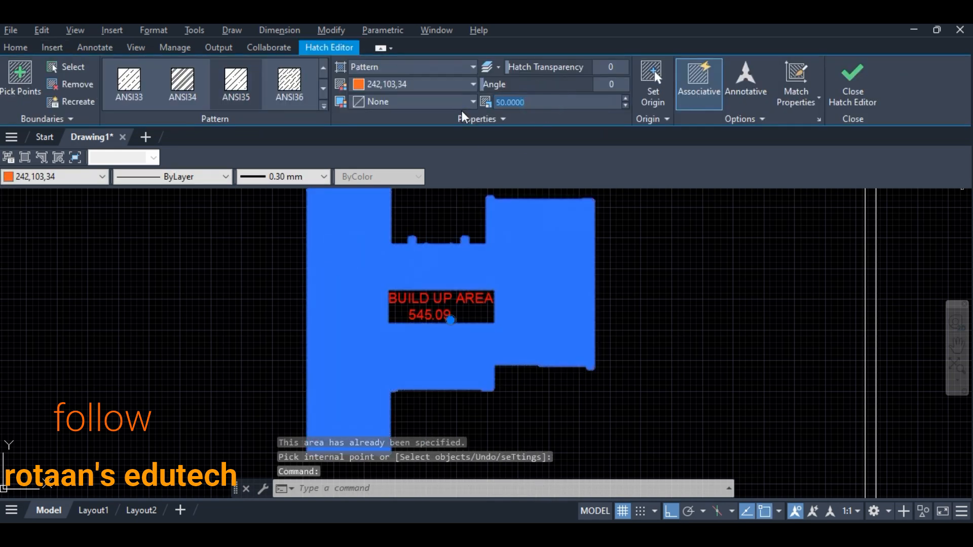
{"action": "type", "text": "100"}
{"action": "key", "text": "Return"}
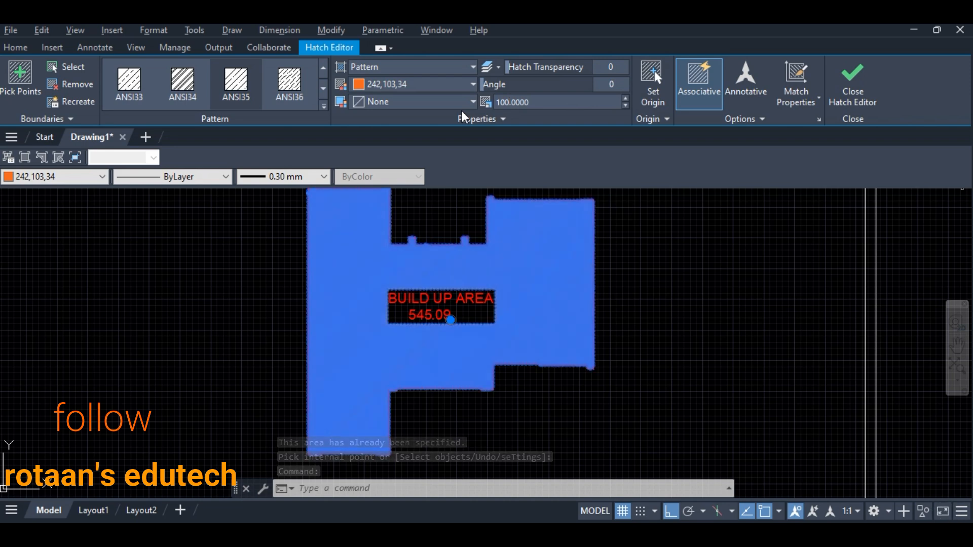
{"action": "left_click", "coordinate": [667, 360]}
{"action": "key", "text": "Escape"}
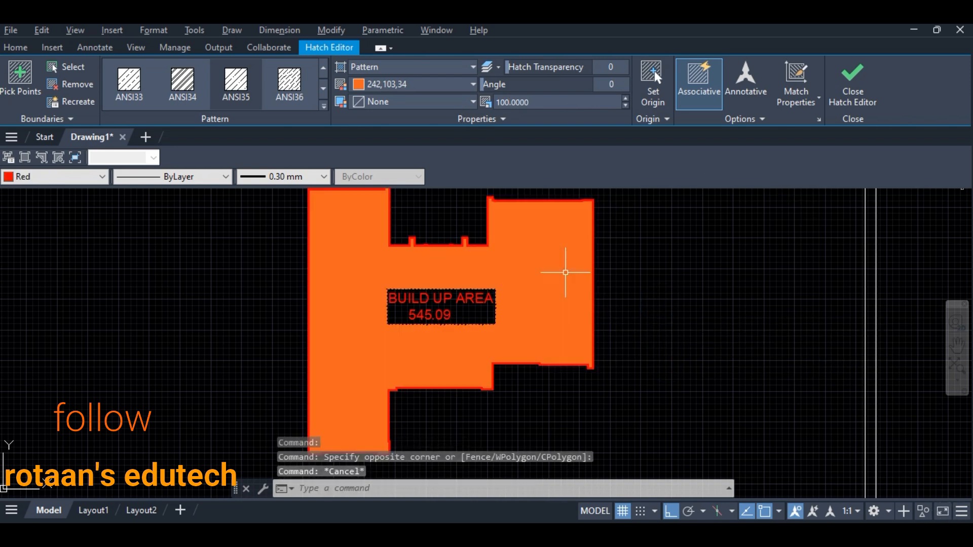
Set the pattern scale of the outline's orange hatch to 1000 and deselect the hatch
{"action": "left_click", "coordinate": [529, 258]}
{"action": "scroll", "coordinate": [552, 251], "scroll_direction": "up", "scroll_amount": 10}
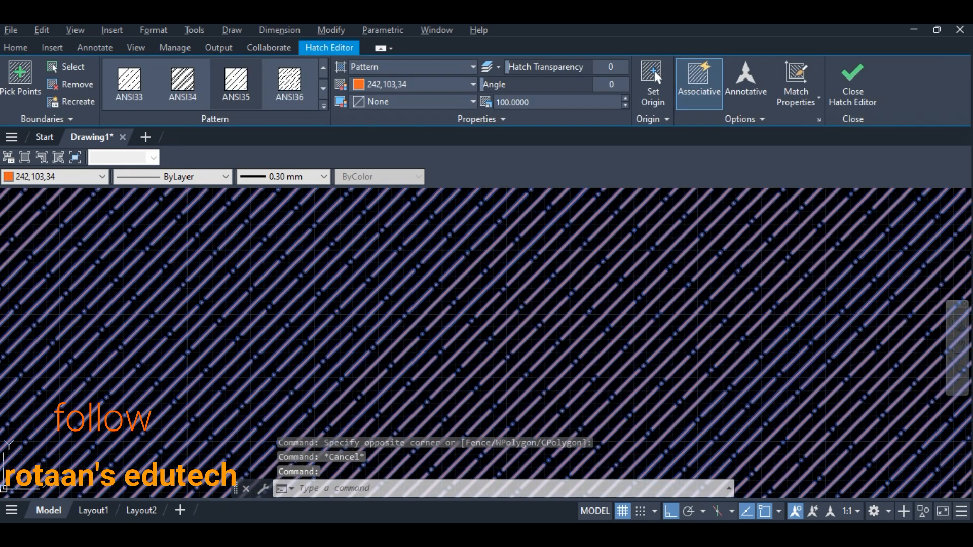
{"action": "left_click", "coordinate": [548, 102]}
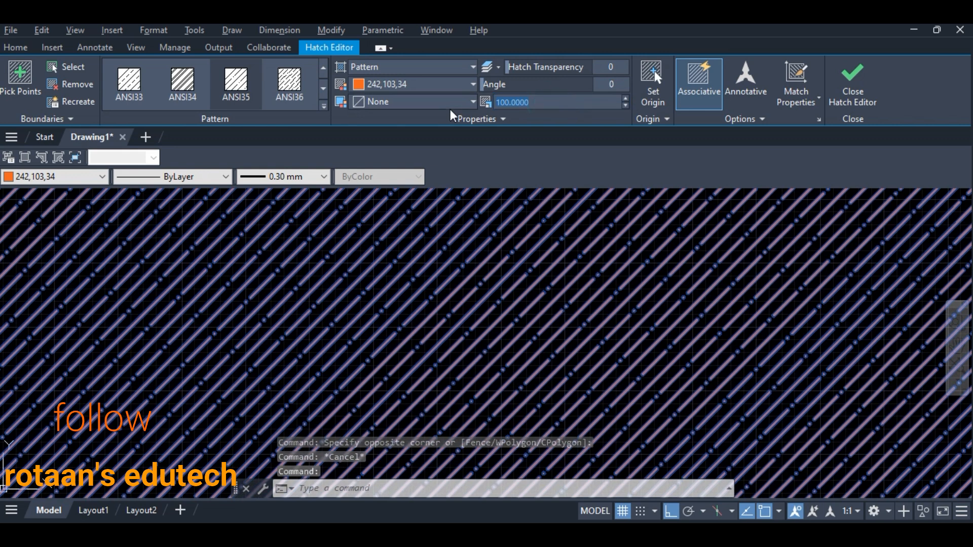
{"action": "type", "text": "1000"}
{"action": "key", "text": "Return"}
{"action": "left_click", "coordinate": [554, 317]}
{"action": "key", "text": "Escape"}
{"action": "scroll", "coordinate": [533, 298], "scroll_direction": "down", "scroll_amount": 10}
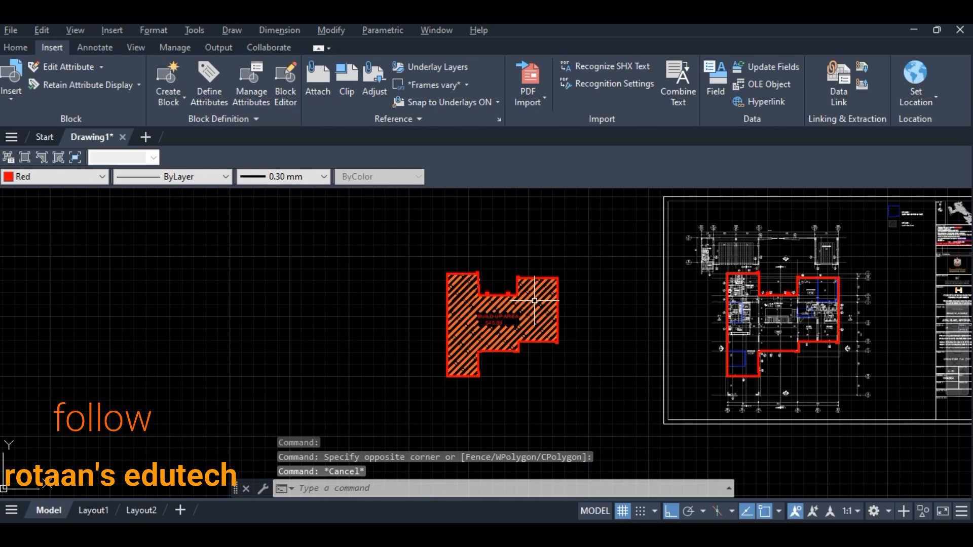
{"action": "scroll", "coordinate": [534, 300], "scroll_direction": "up", "scroll_amount": 5}
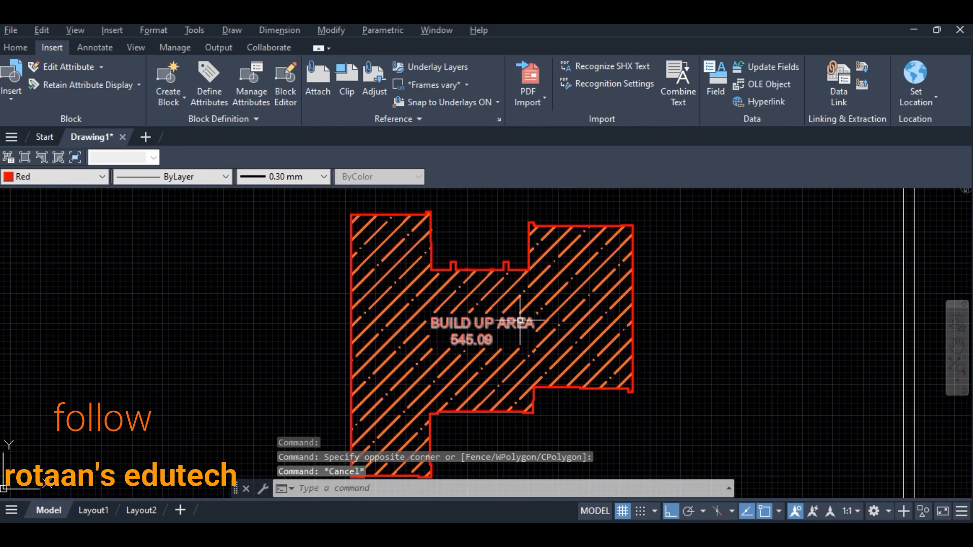
Start saving the drawing, and dismiss the Save Drawing As dialog without saving
{"action": "key", "text": "ctrl+s"}
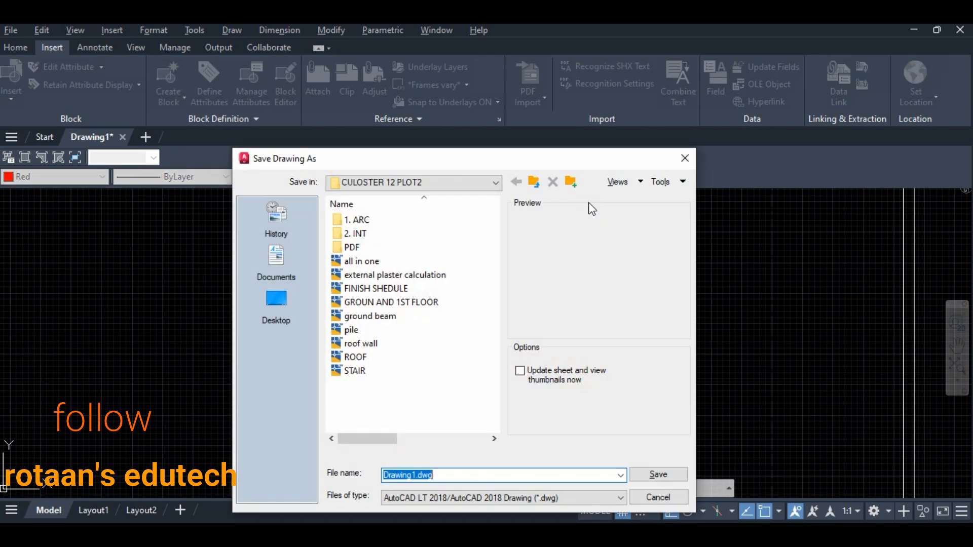
{"action": "left_click", "coordinate": [683, 158]}
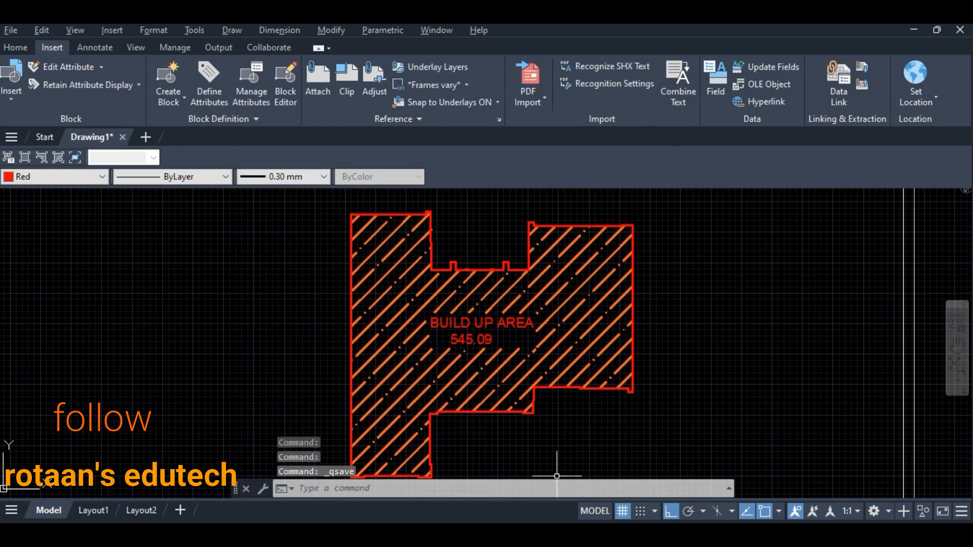